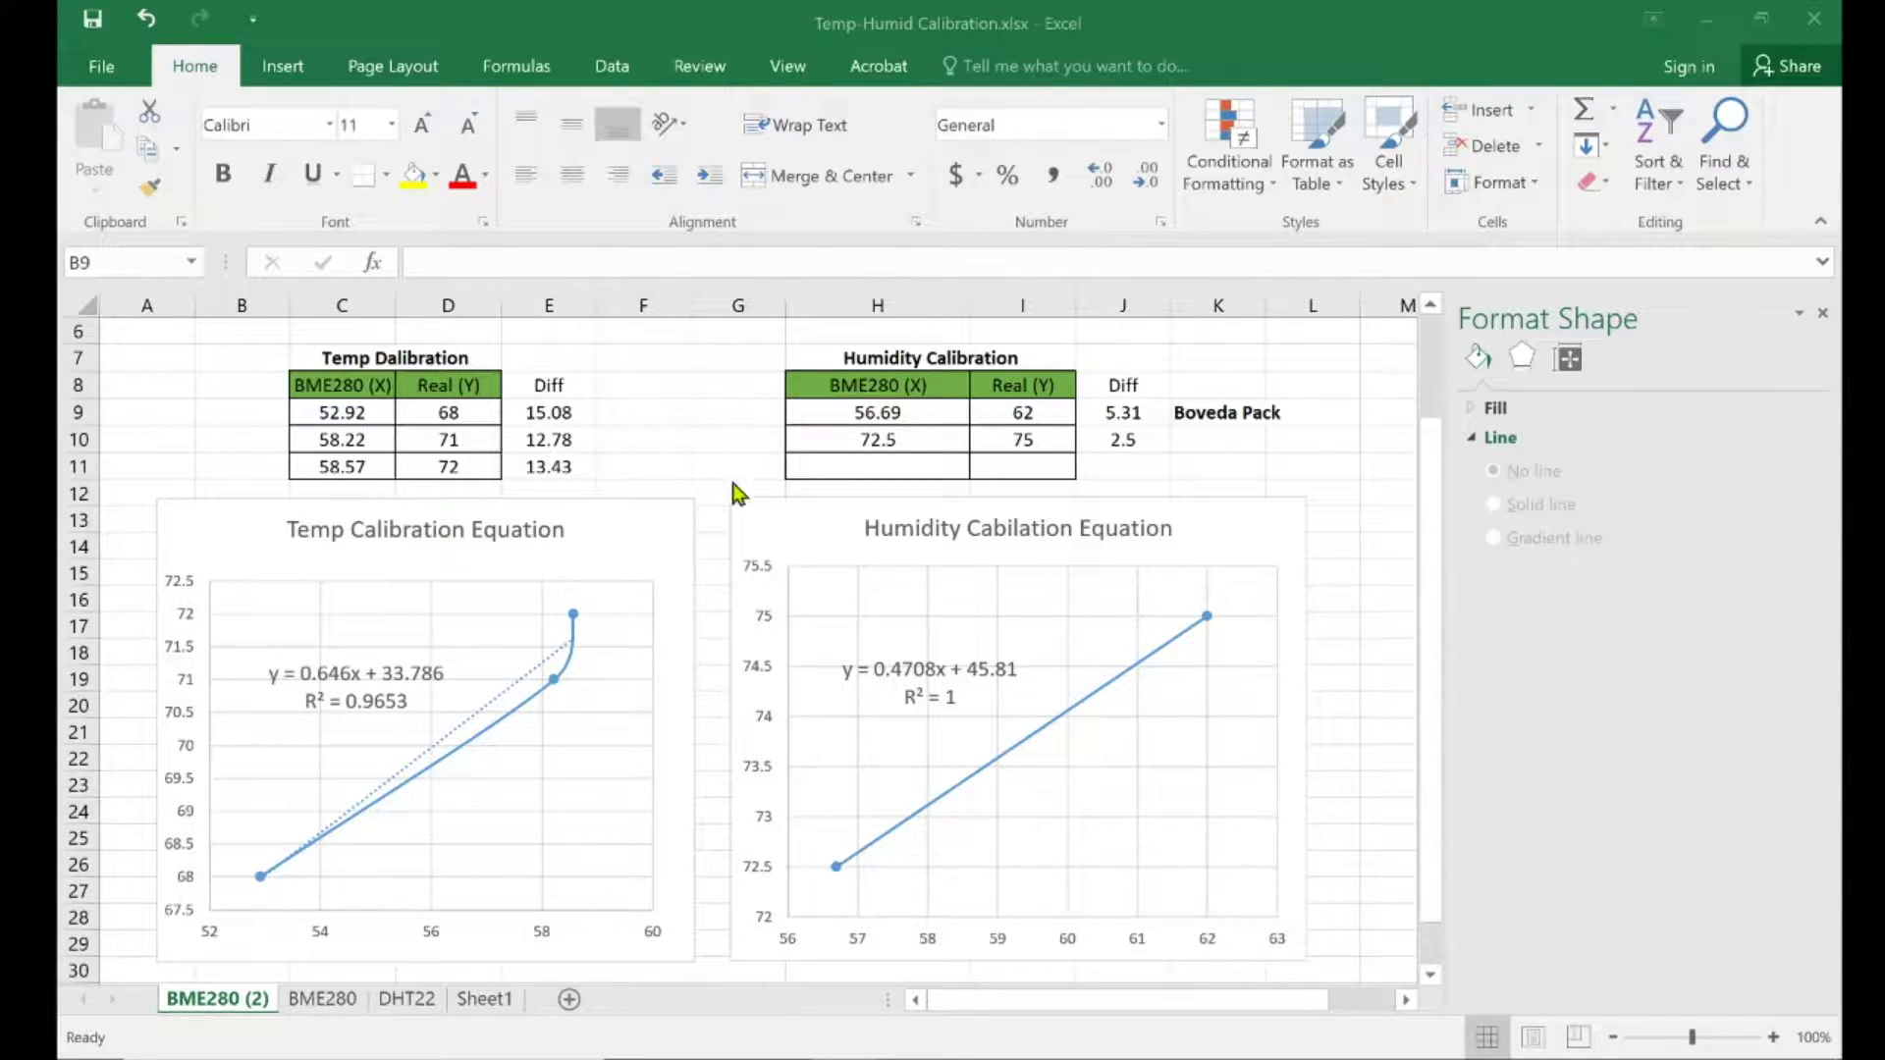
left_click(1204, 530)
left_click(582, 510)
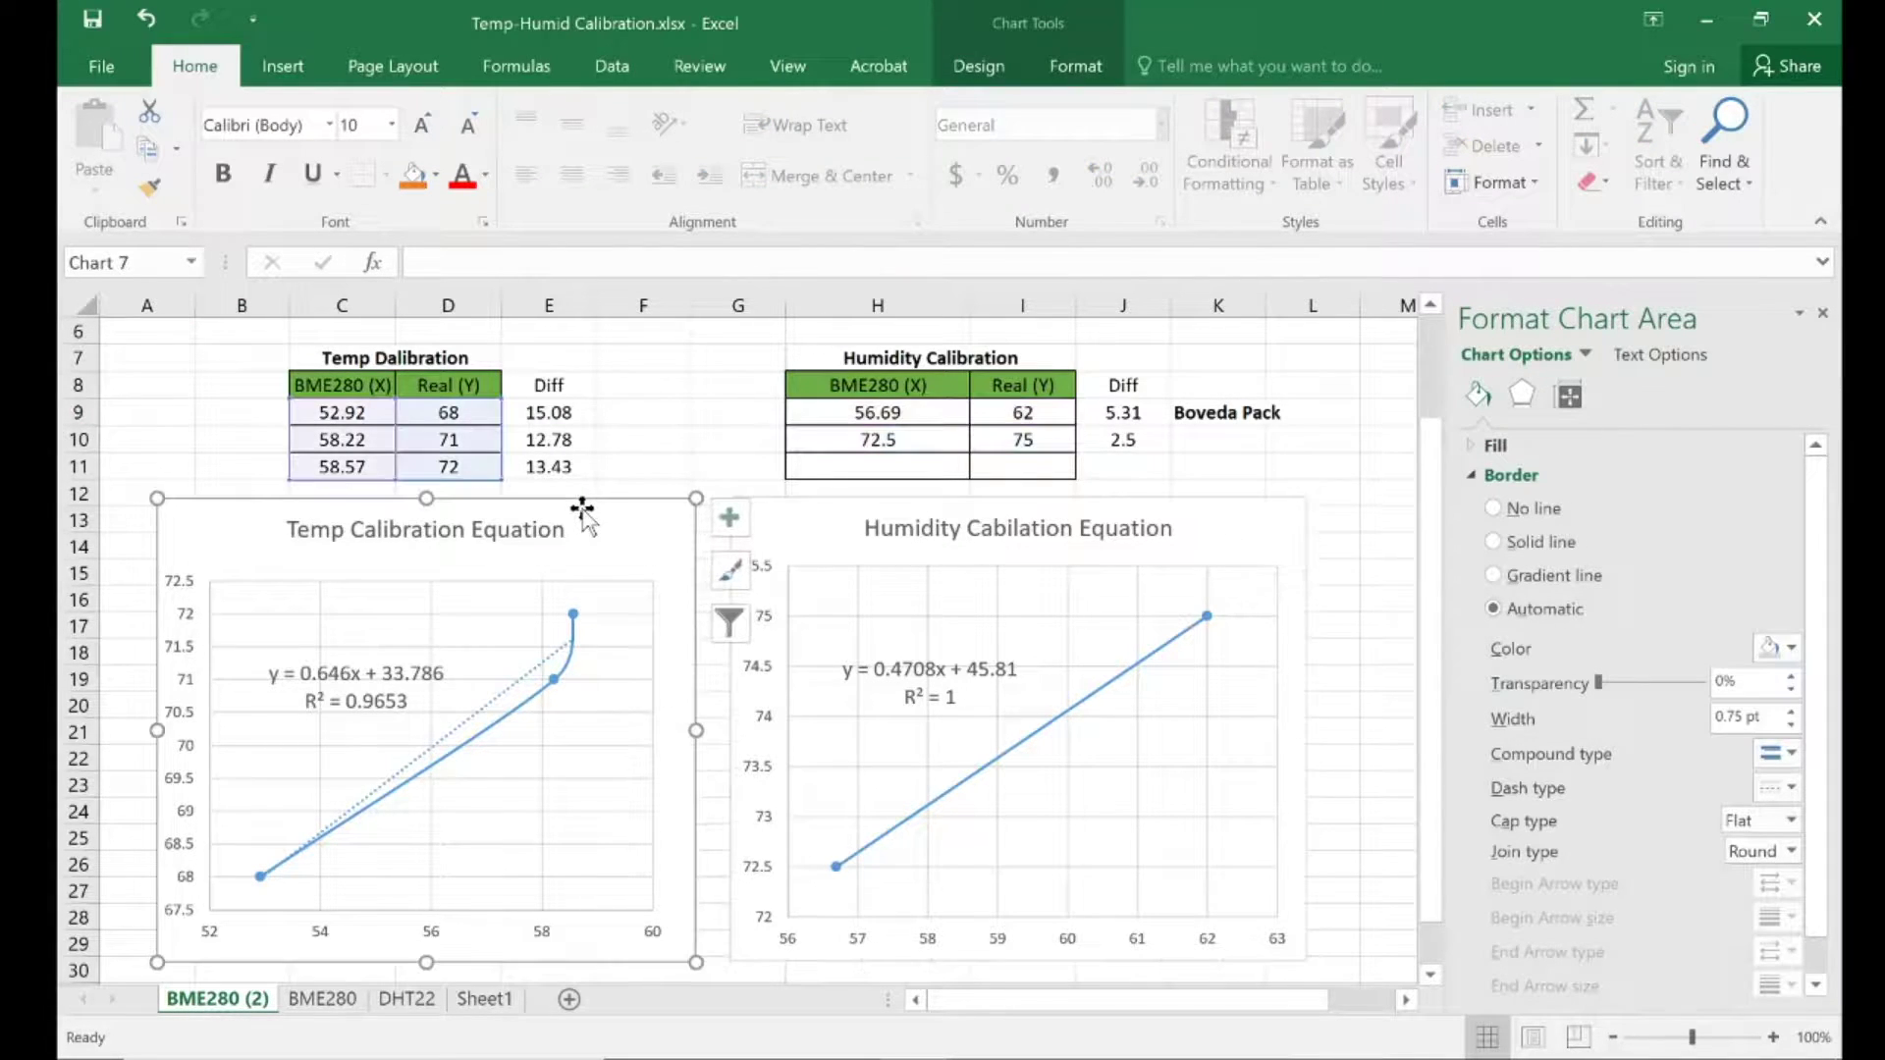
left_click(696, 359)
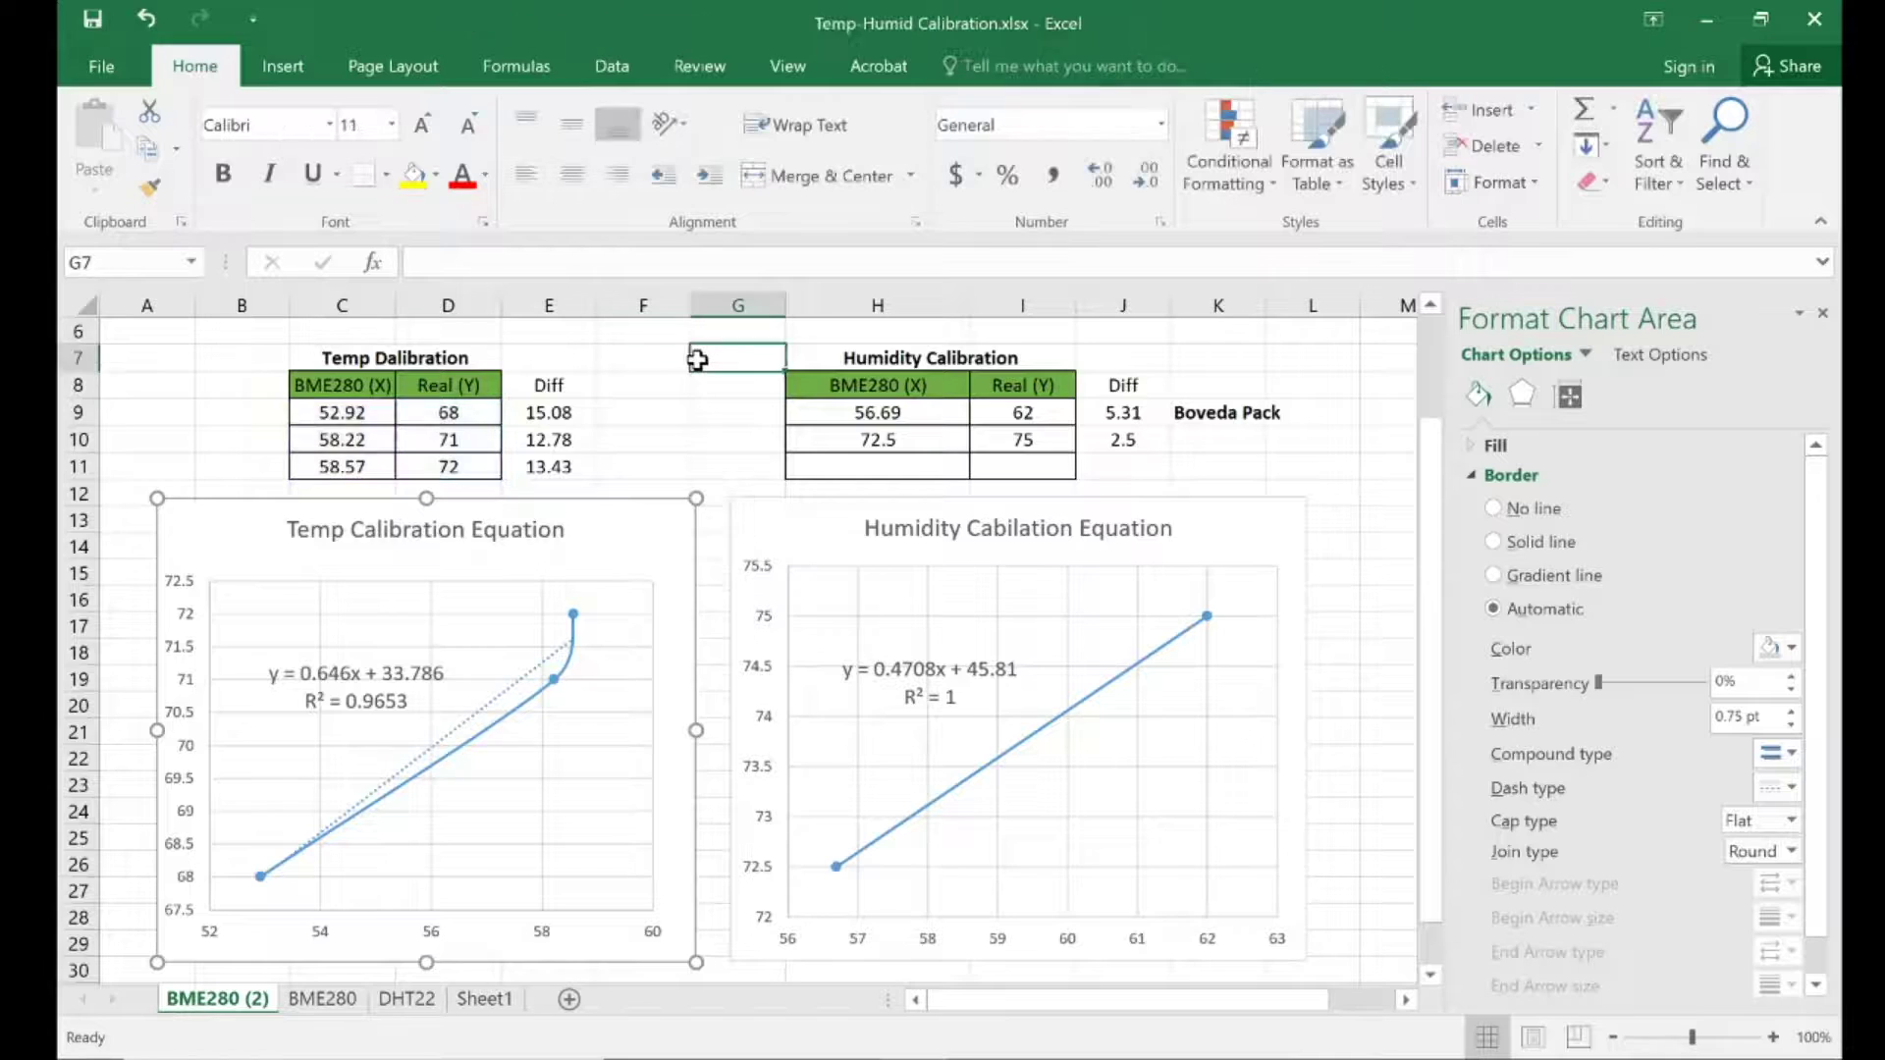
left_click(652, 387)
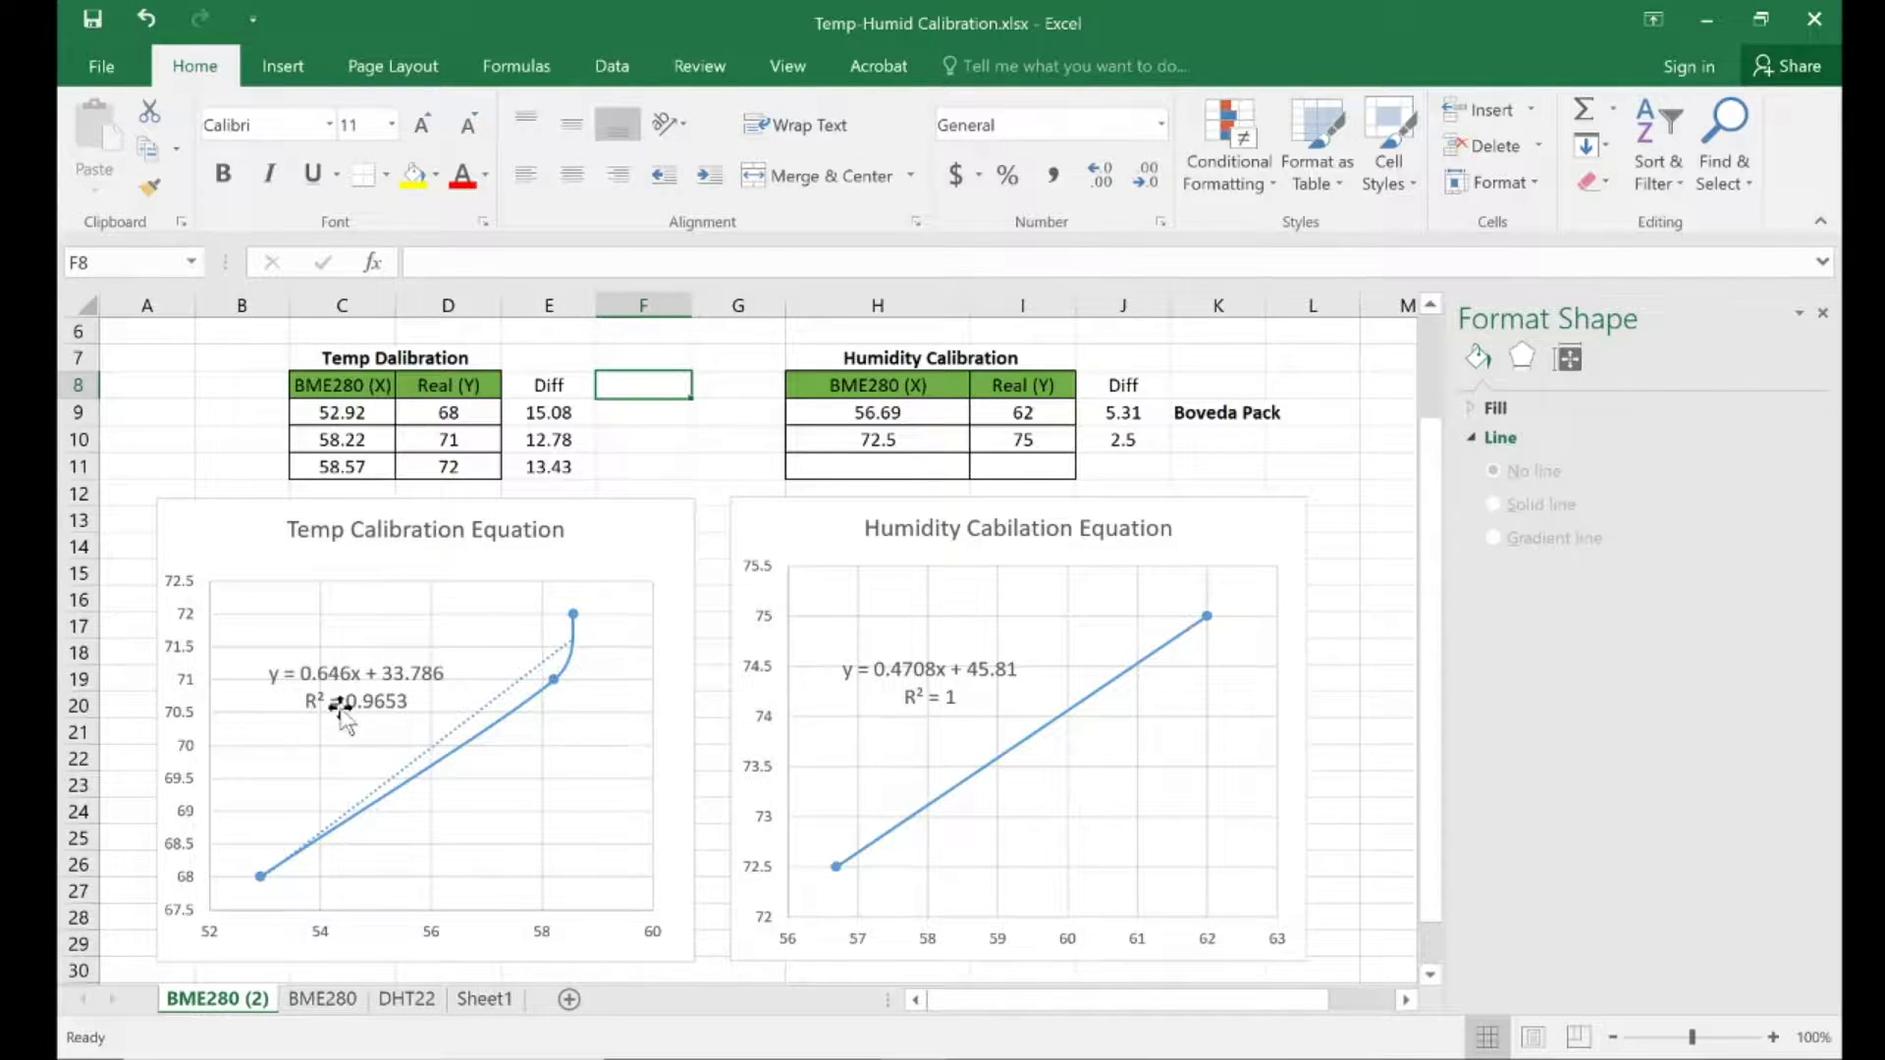
- Examine the trendline equations shown on the temperature and humidity calibration charts
left_click(342, 675)
left_click(269, 674)
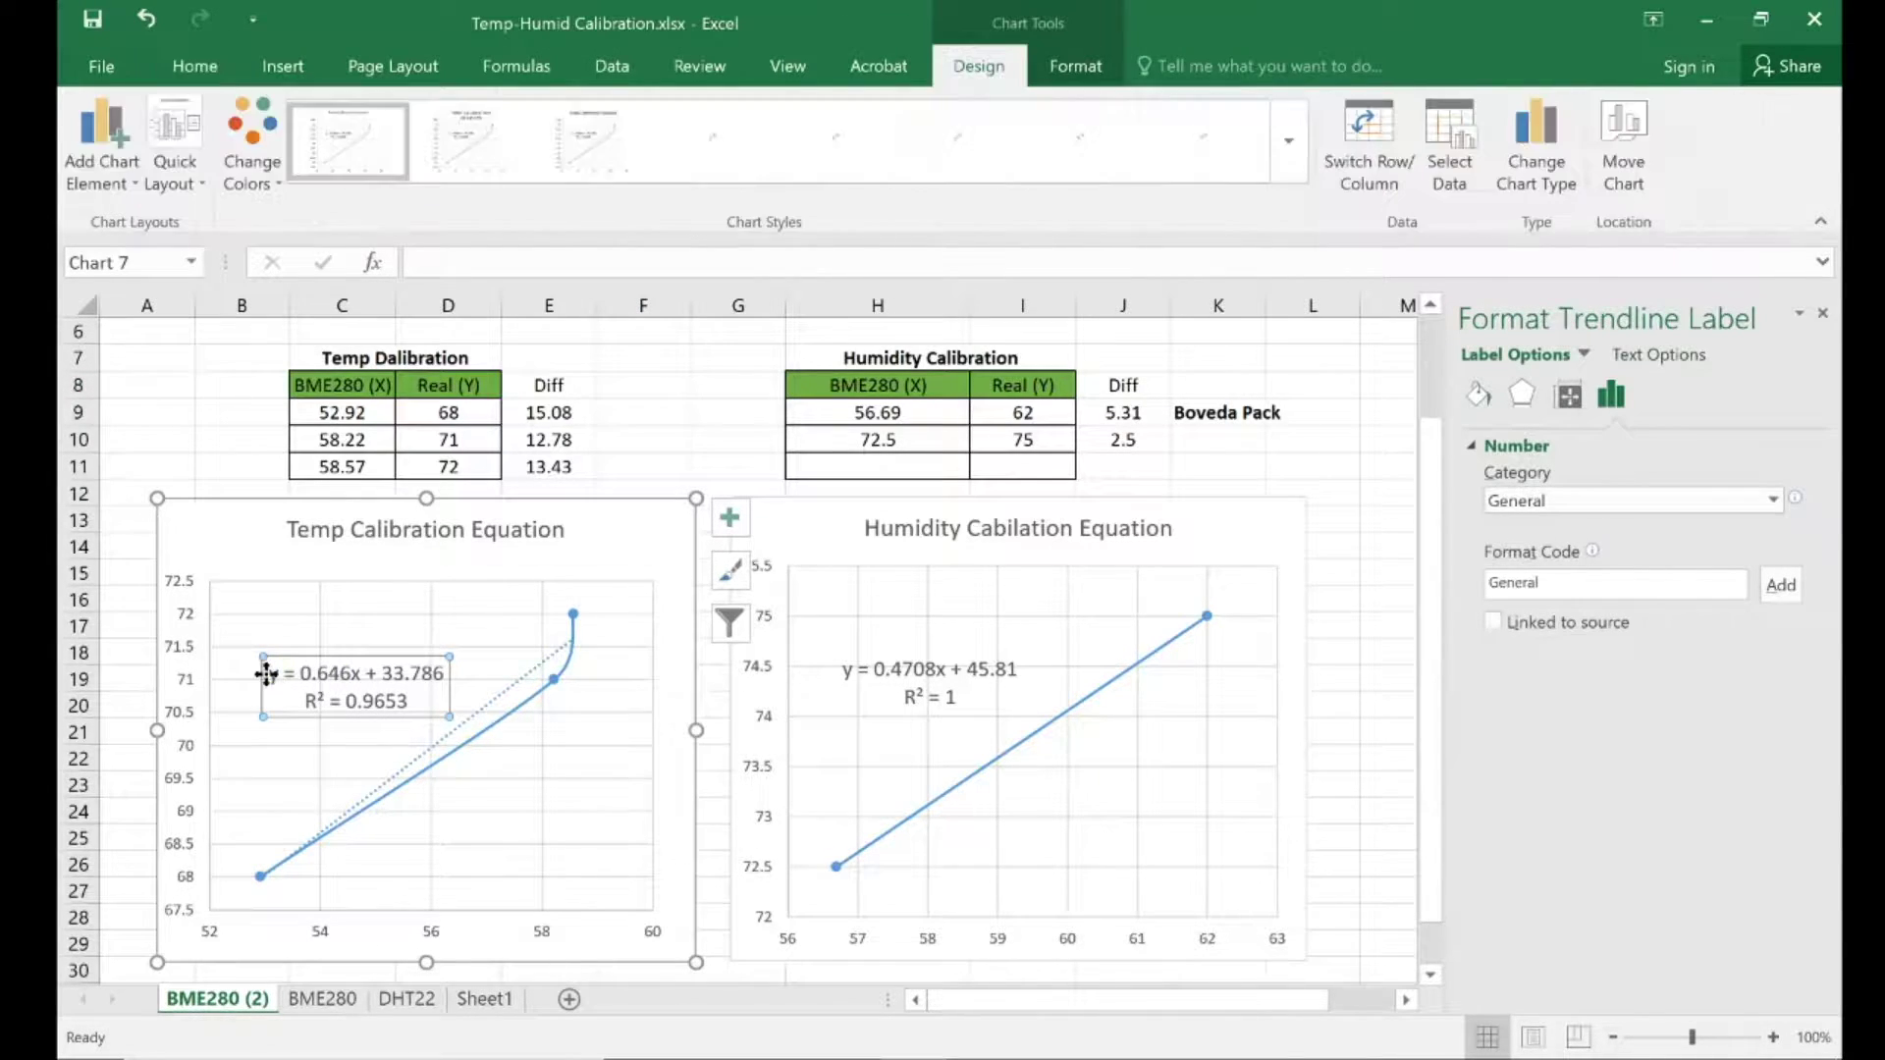
left_click_drag(270, 674, 432, 693)
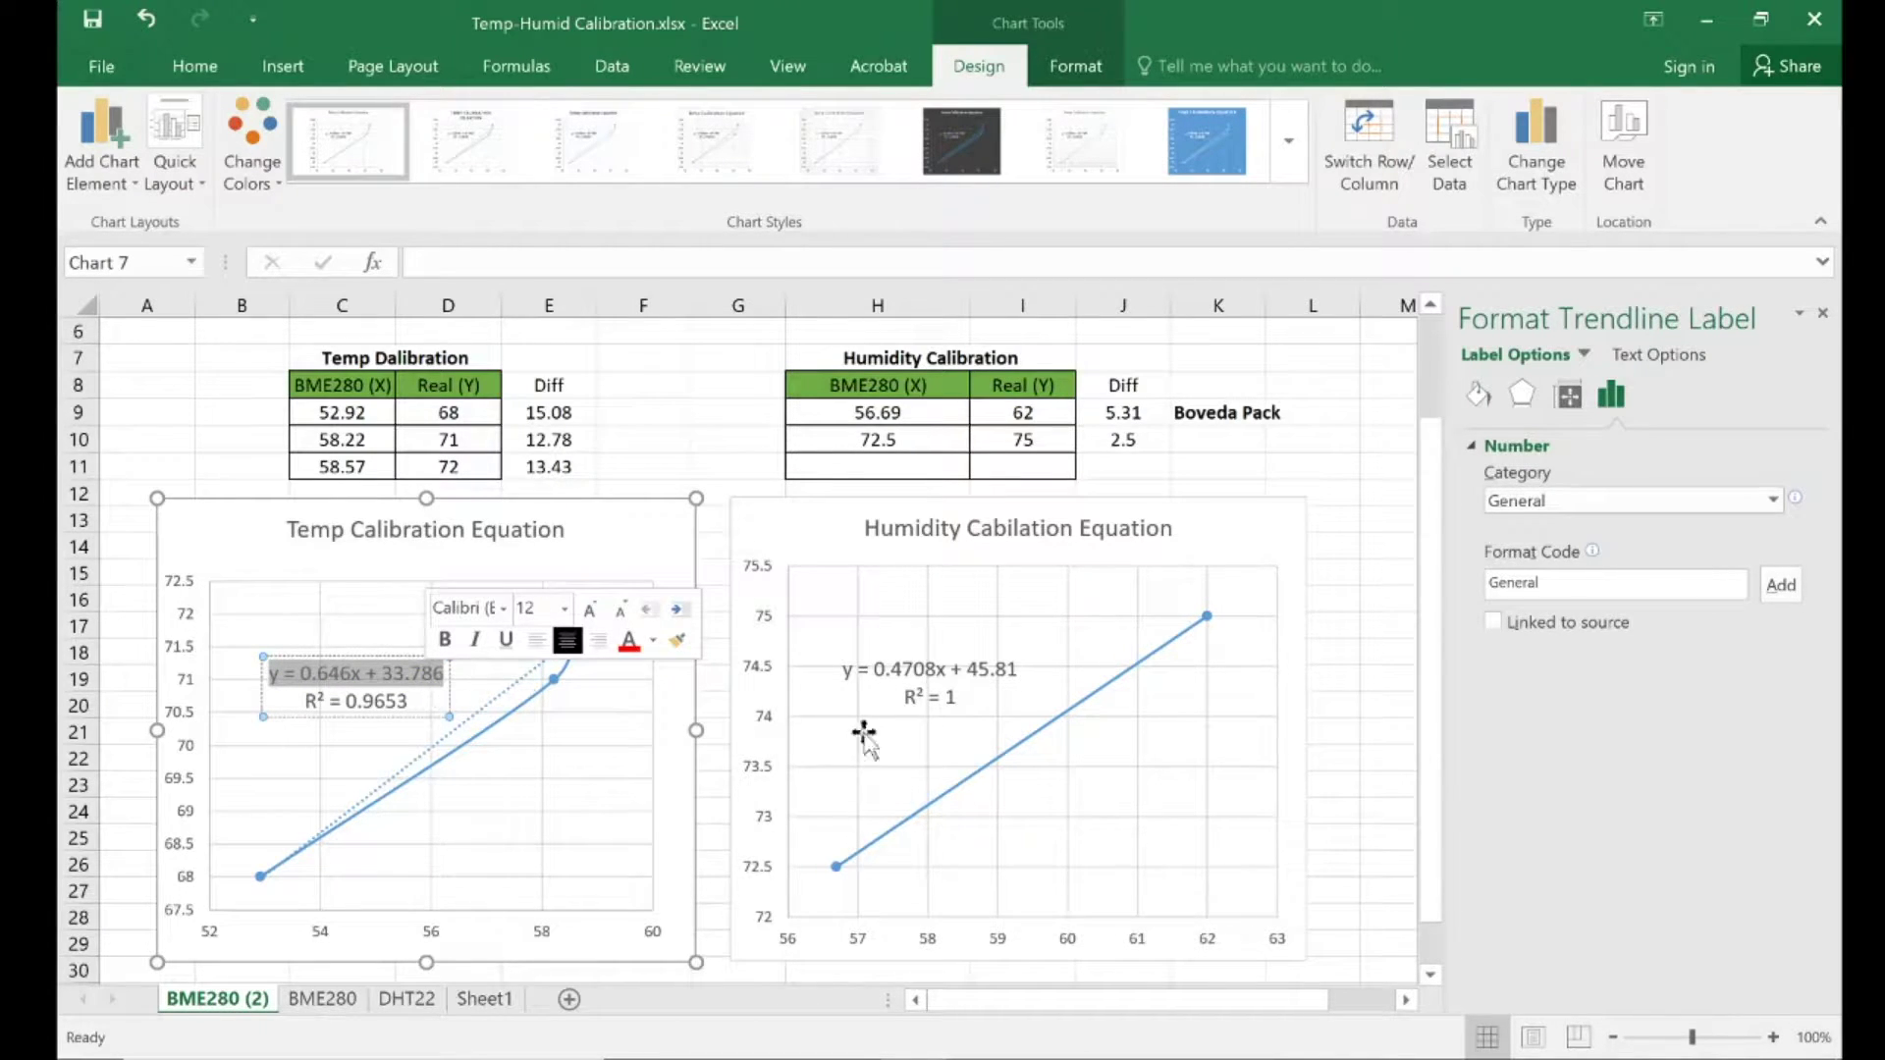
left_click(972, 668)
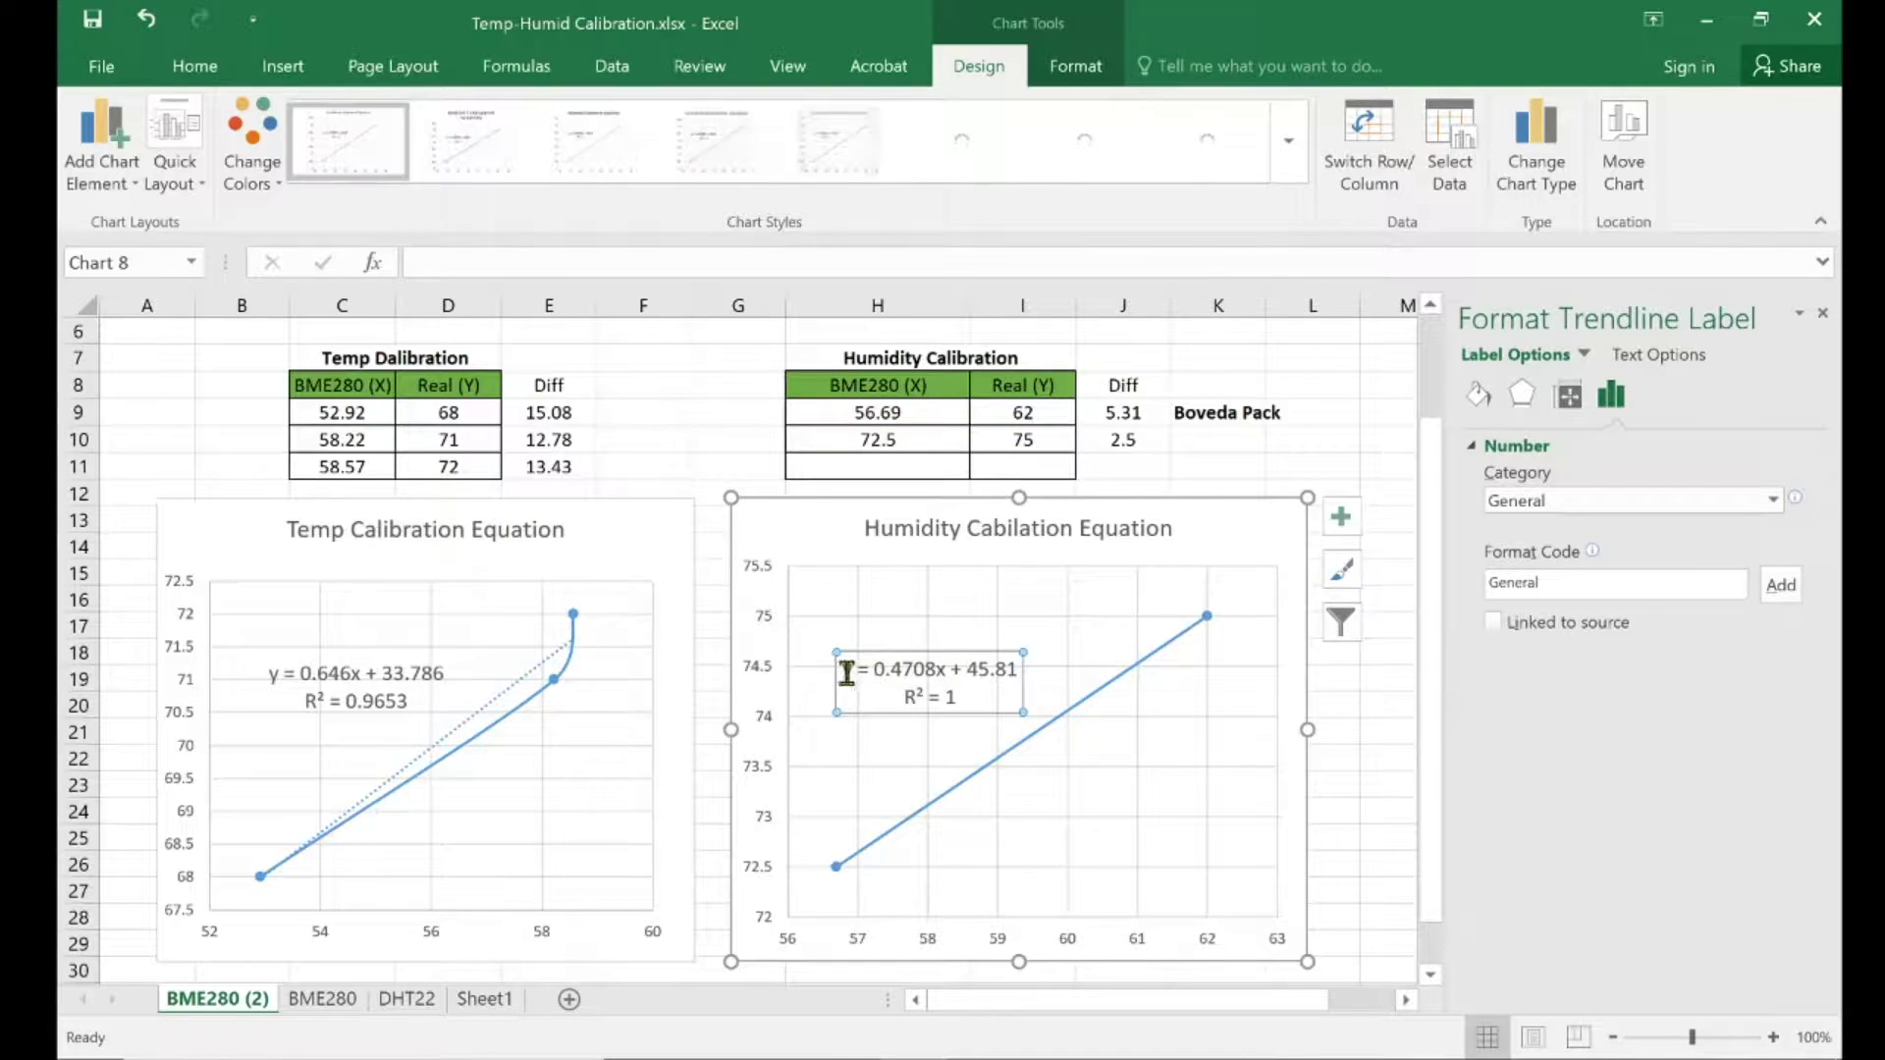
left_click_drag(842, 670, 1008, 694)
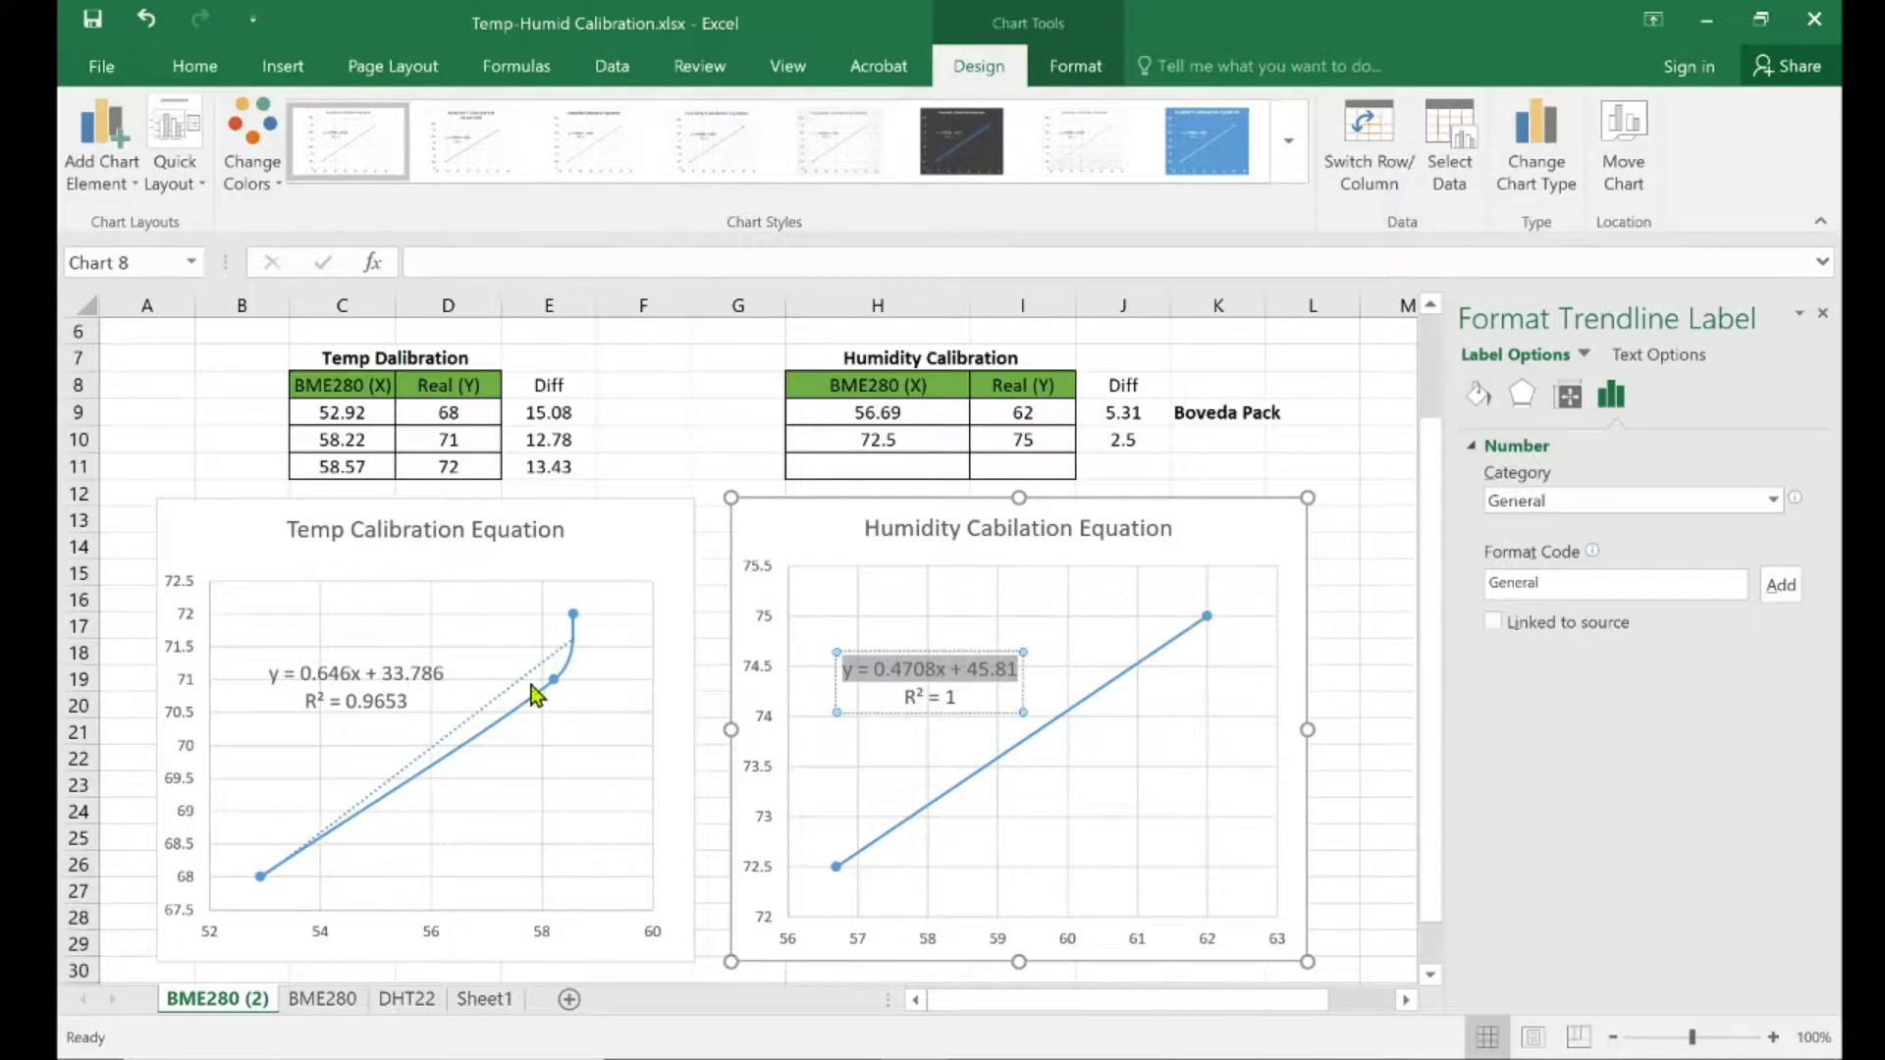
left_click(439, 677)
left_click(360, 677)
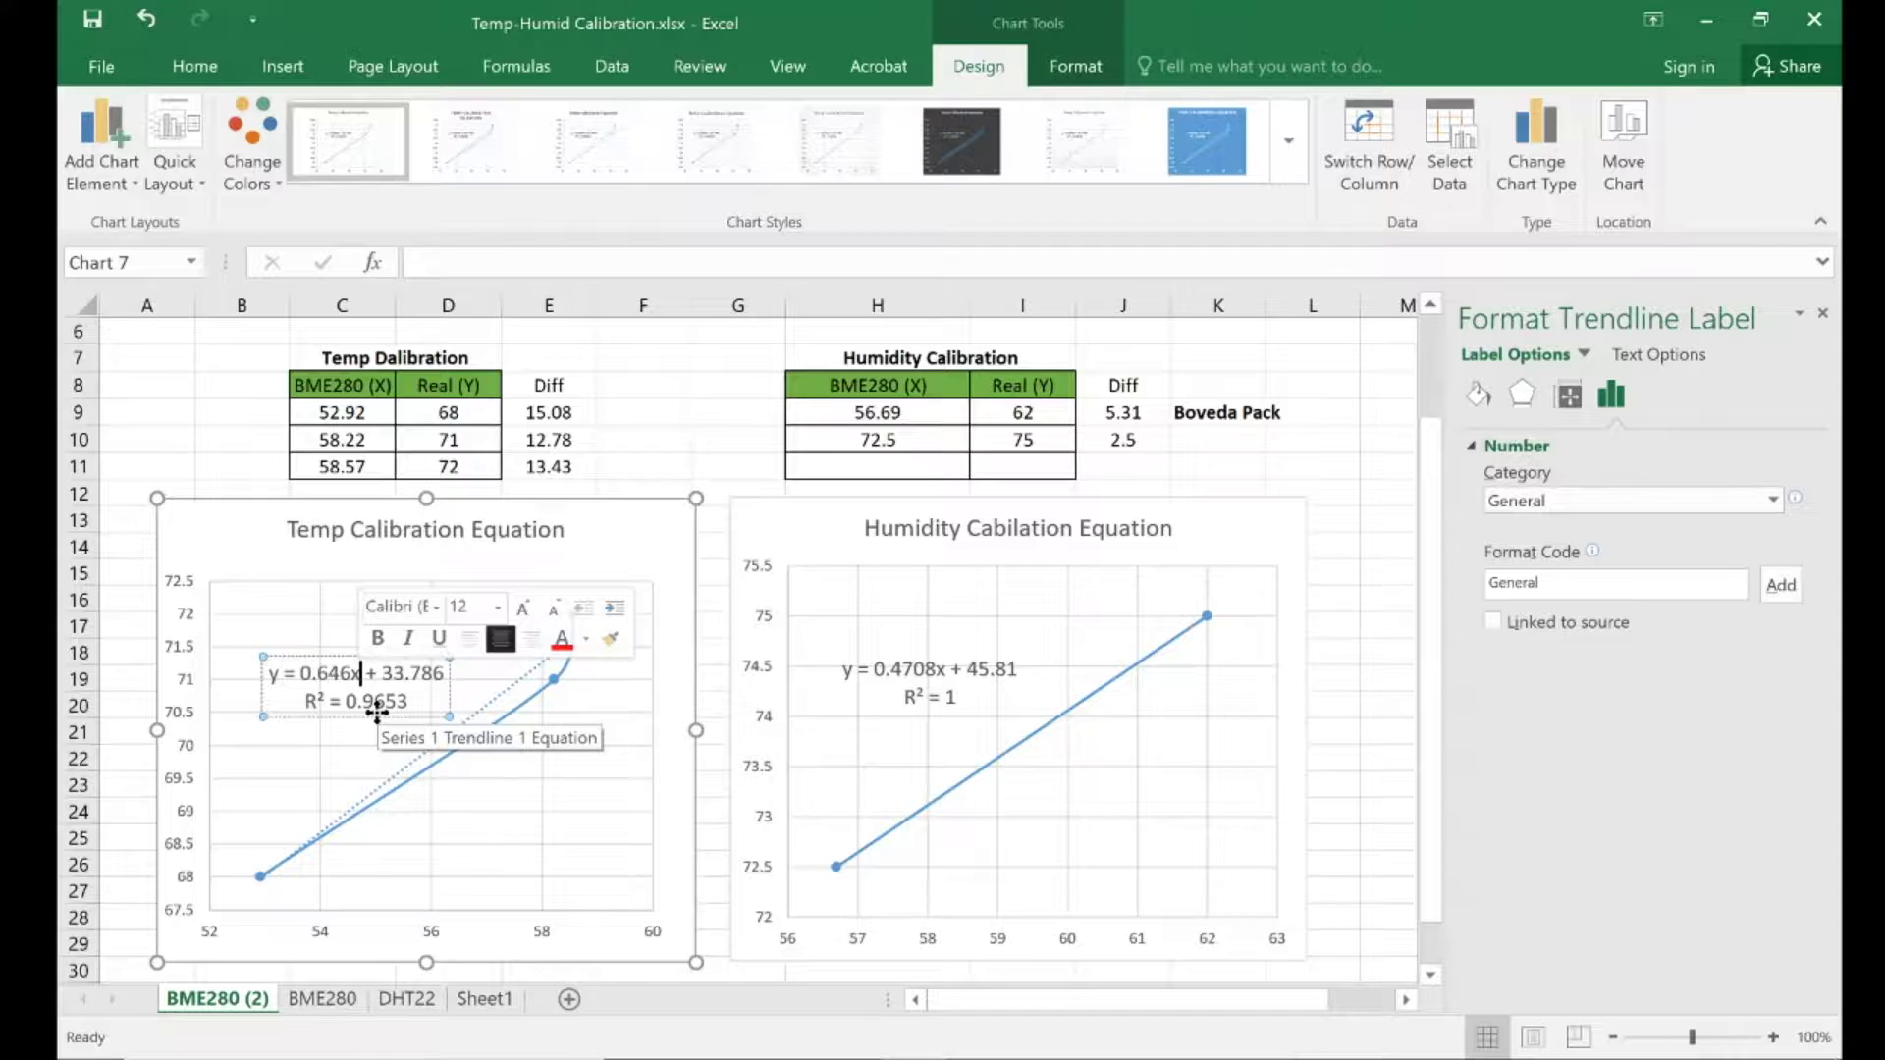
left_click(869, 670)
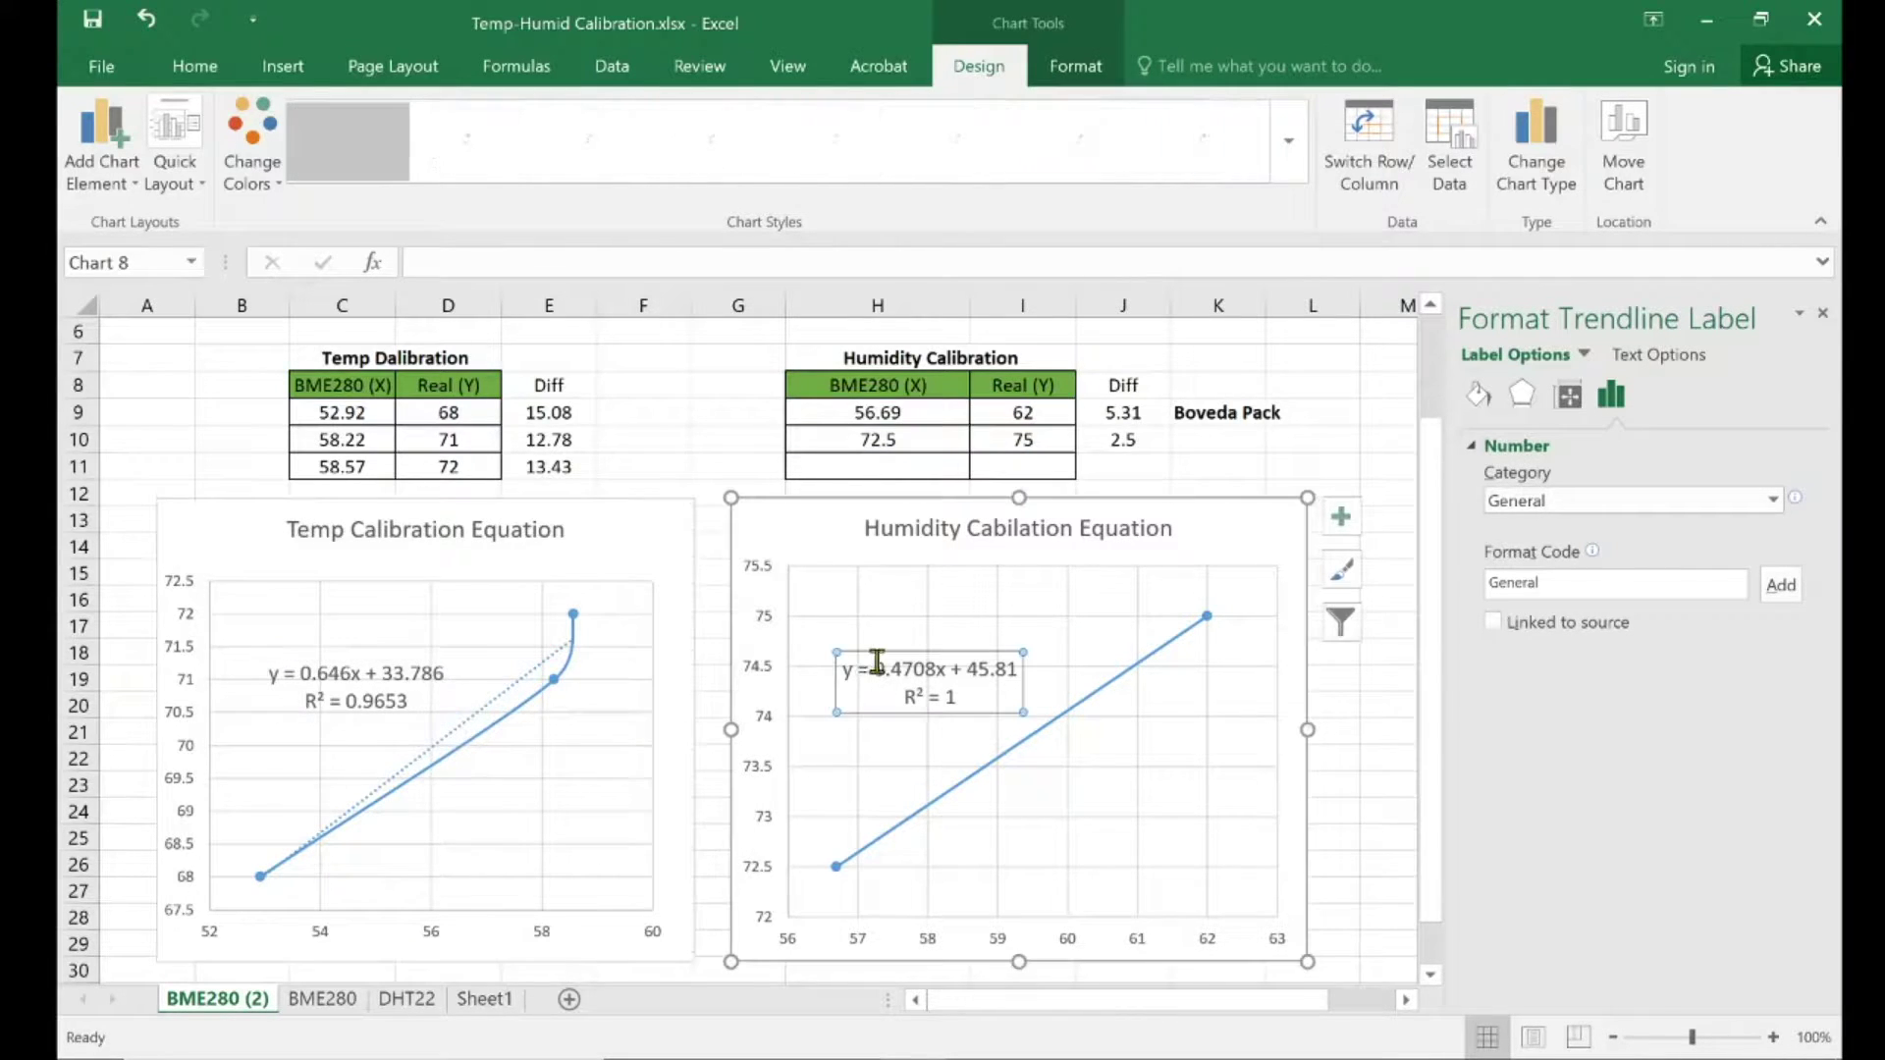
left_click_drag(873, 669, 963, 684)
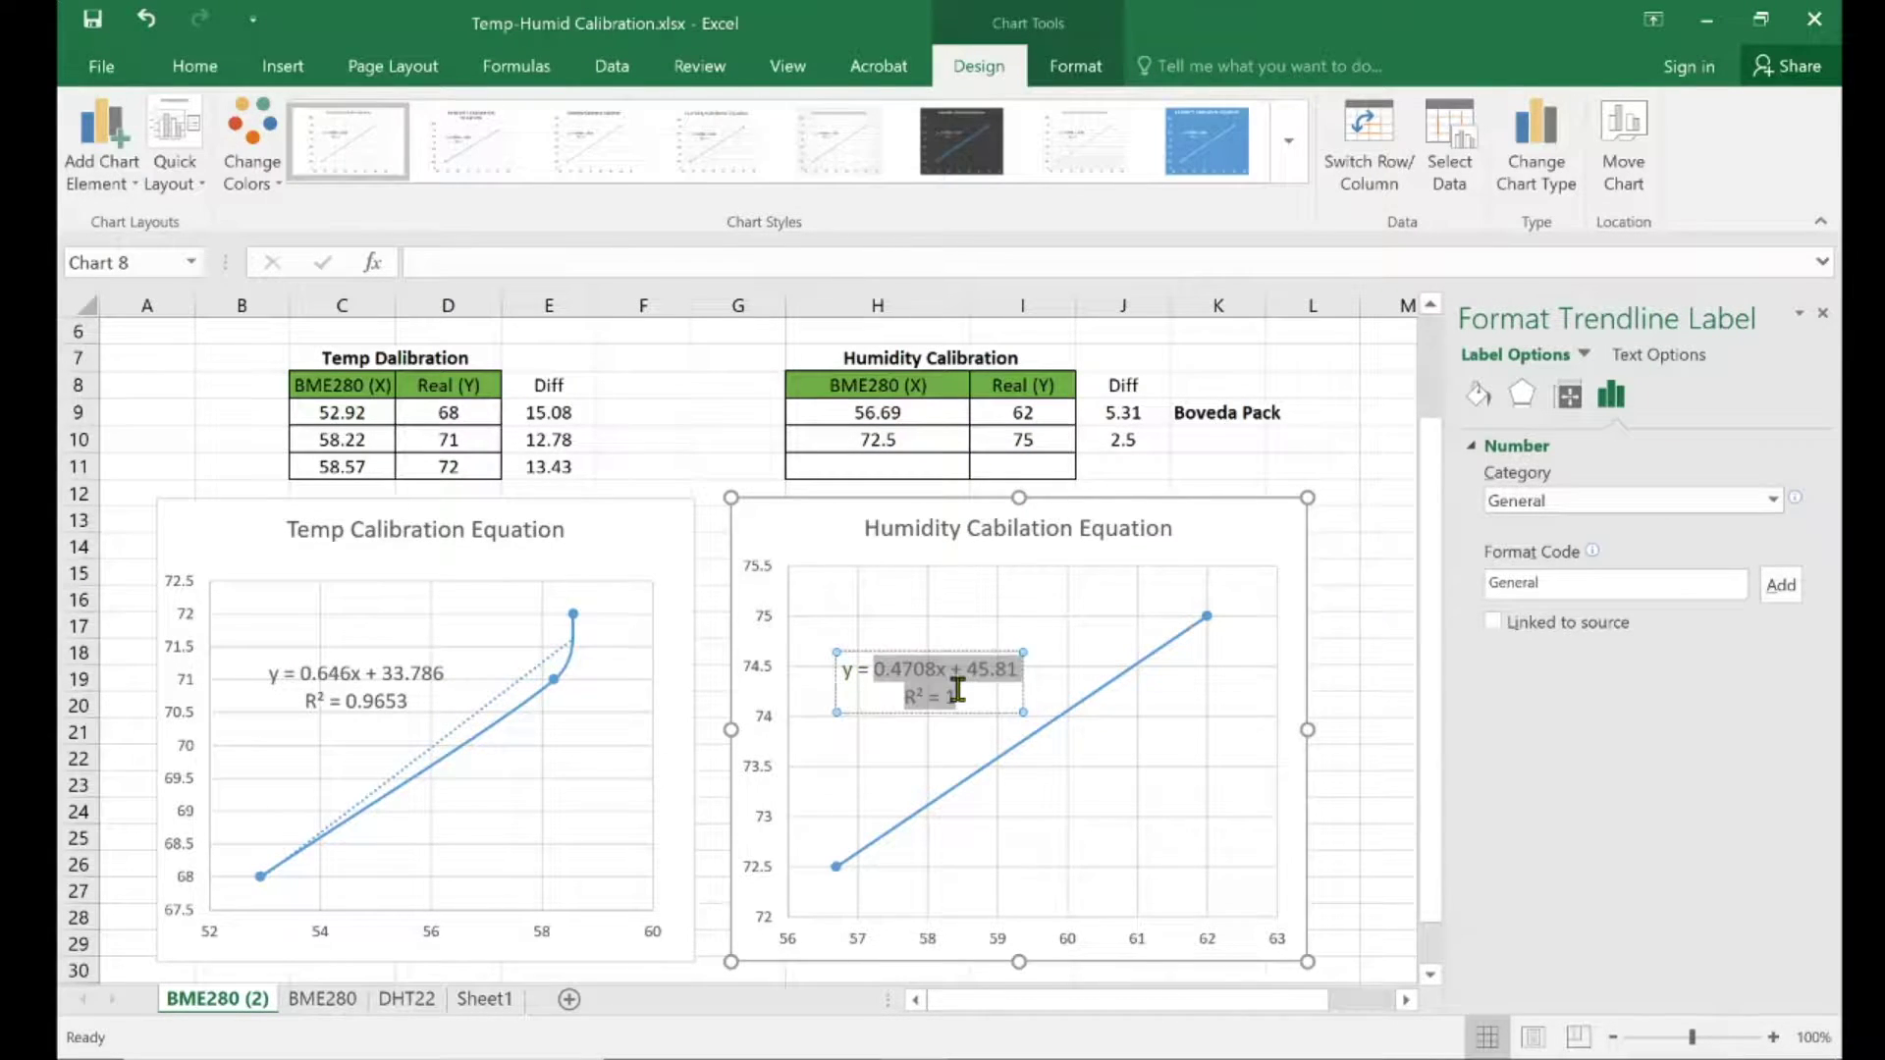
left_click(970, 670)
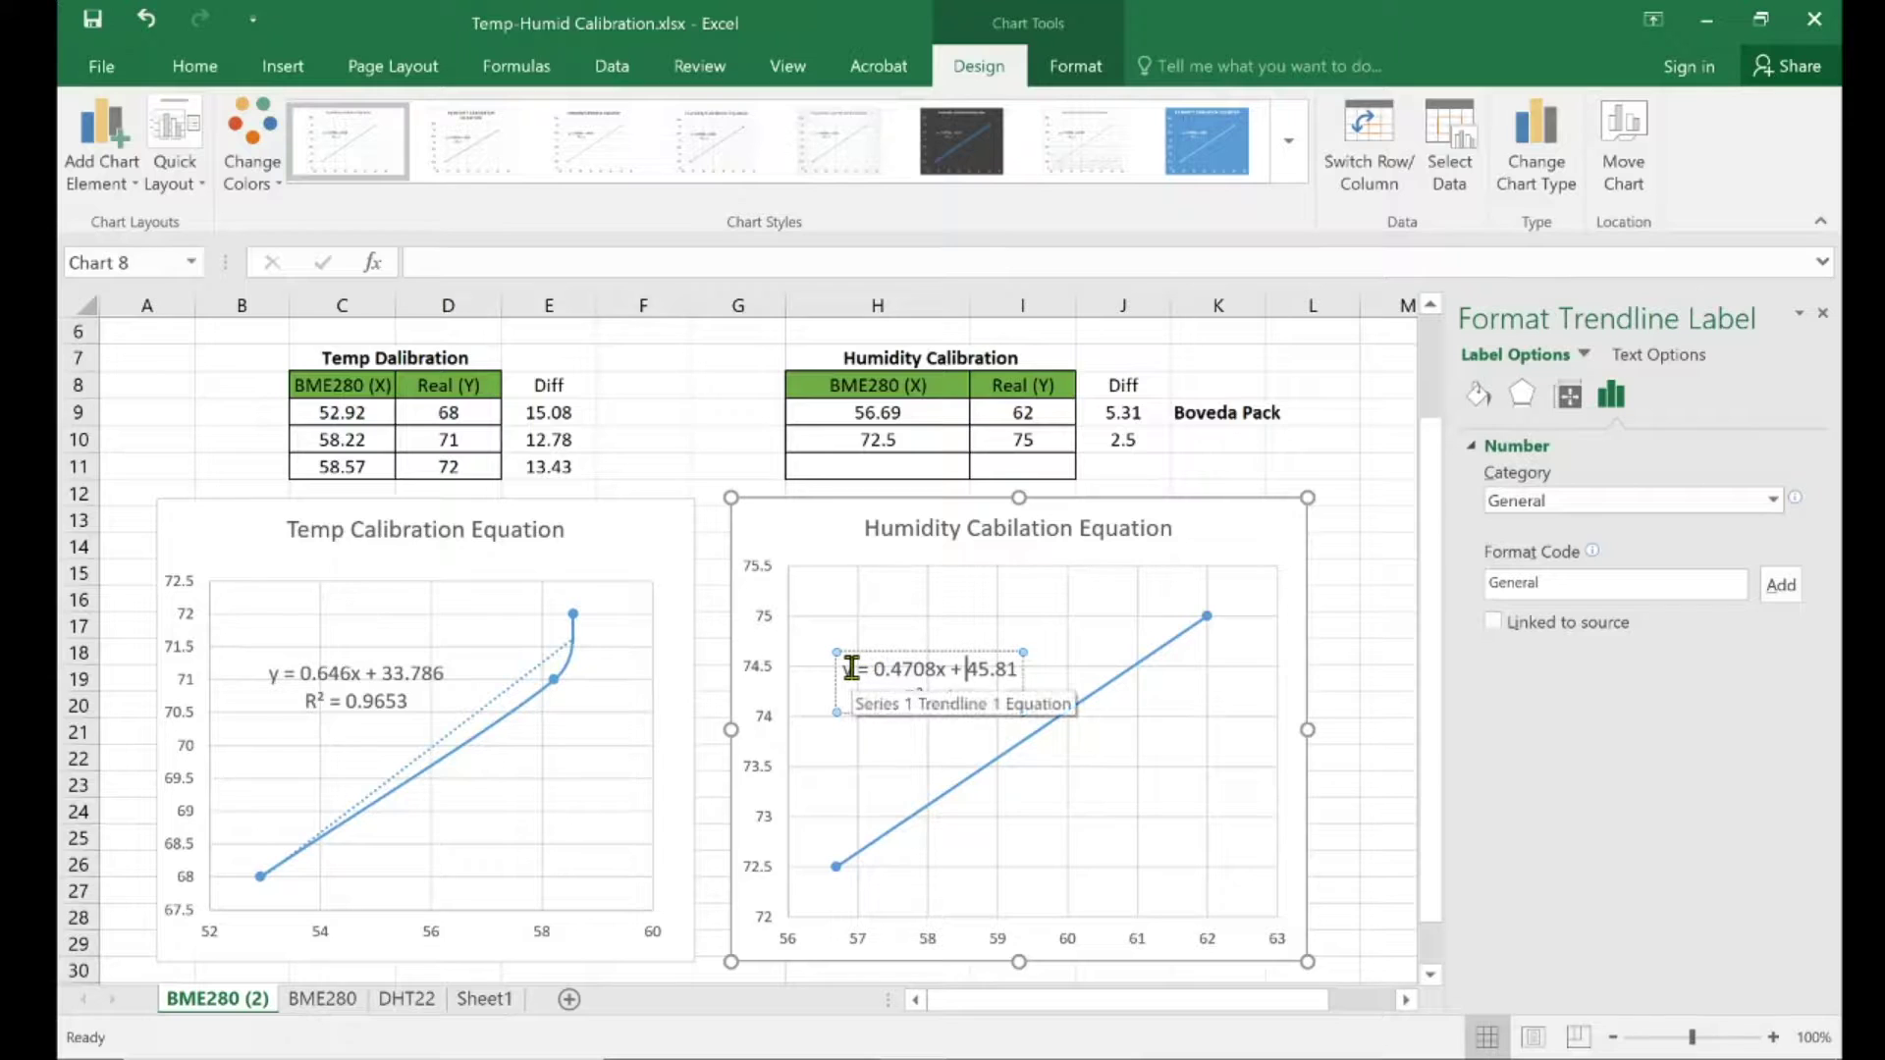
left_click(888, 610)
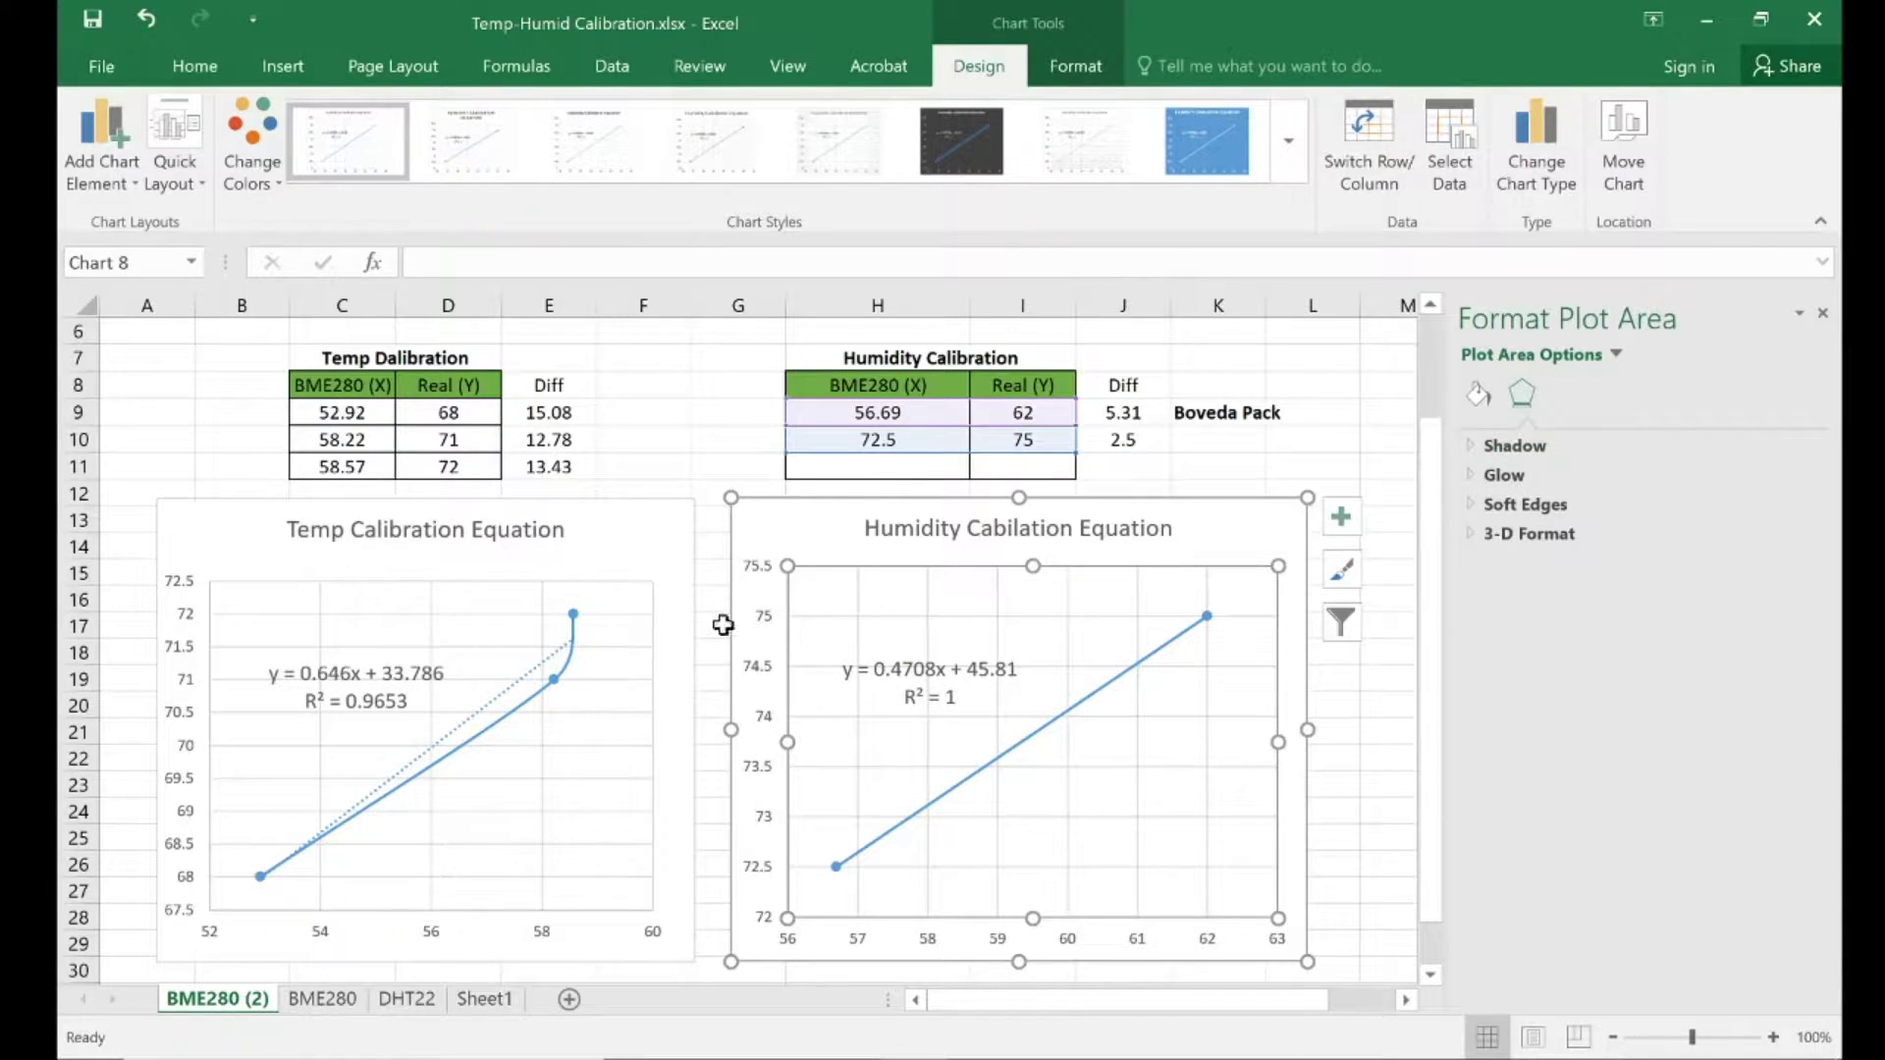
- Examine the R² value of the temperature chart's trendline and compare its fit with the humidity chart's line
left_click(640, 535)
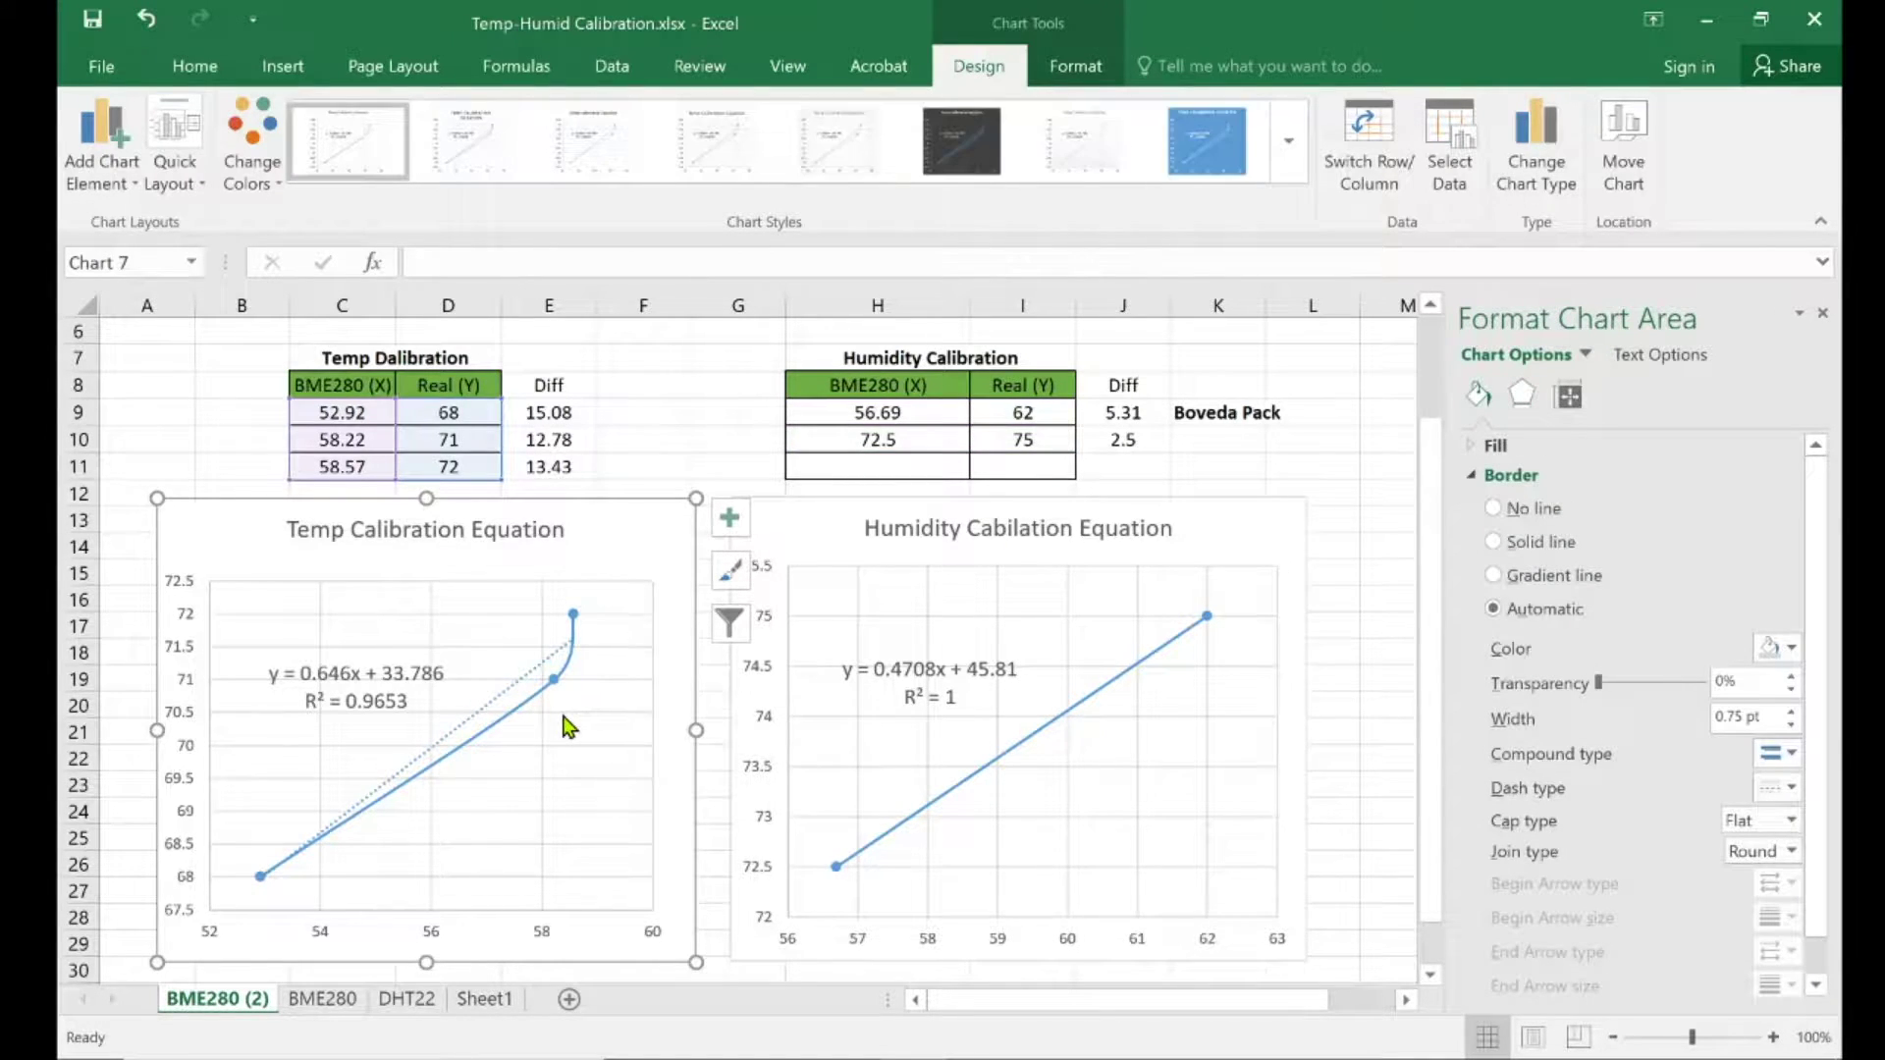
left_click(402, 703)
left_click_drag(423, 707, 304, 705)
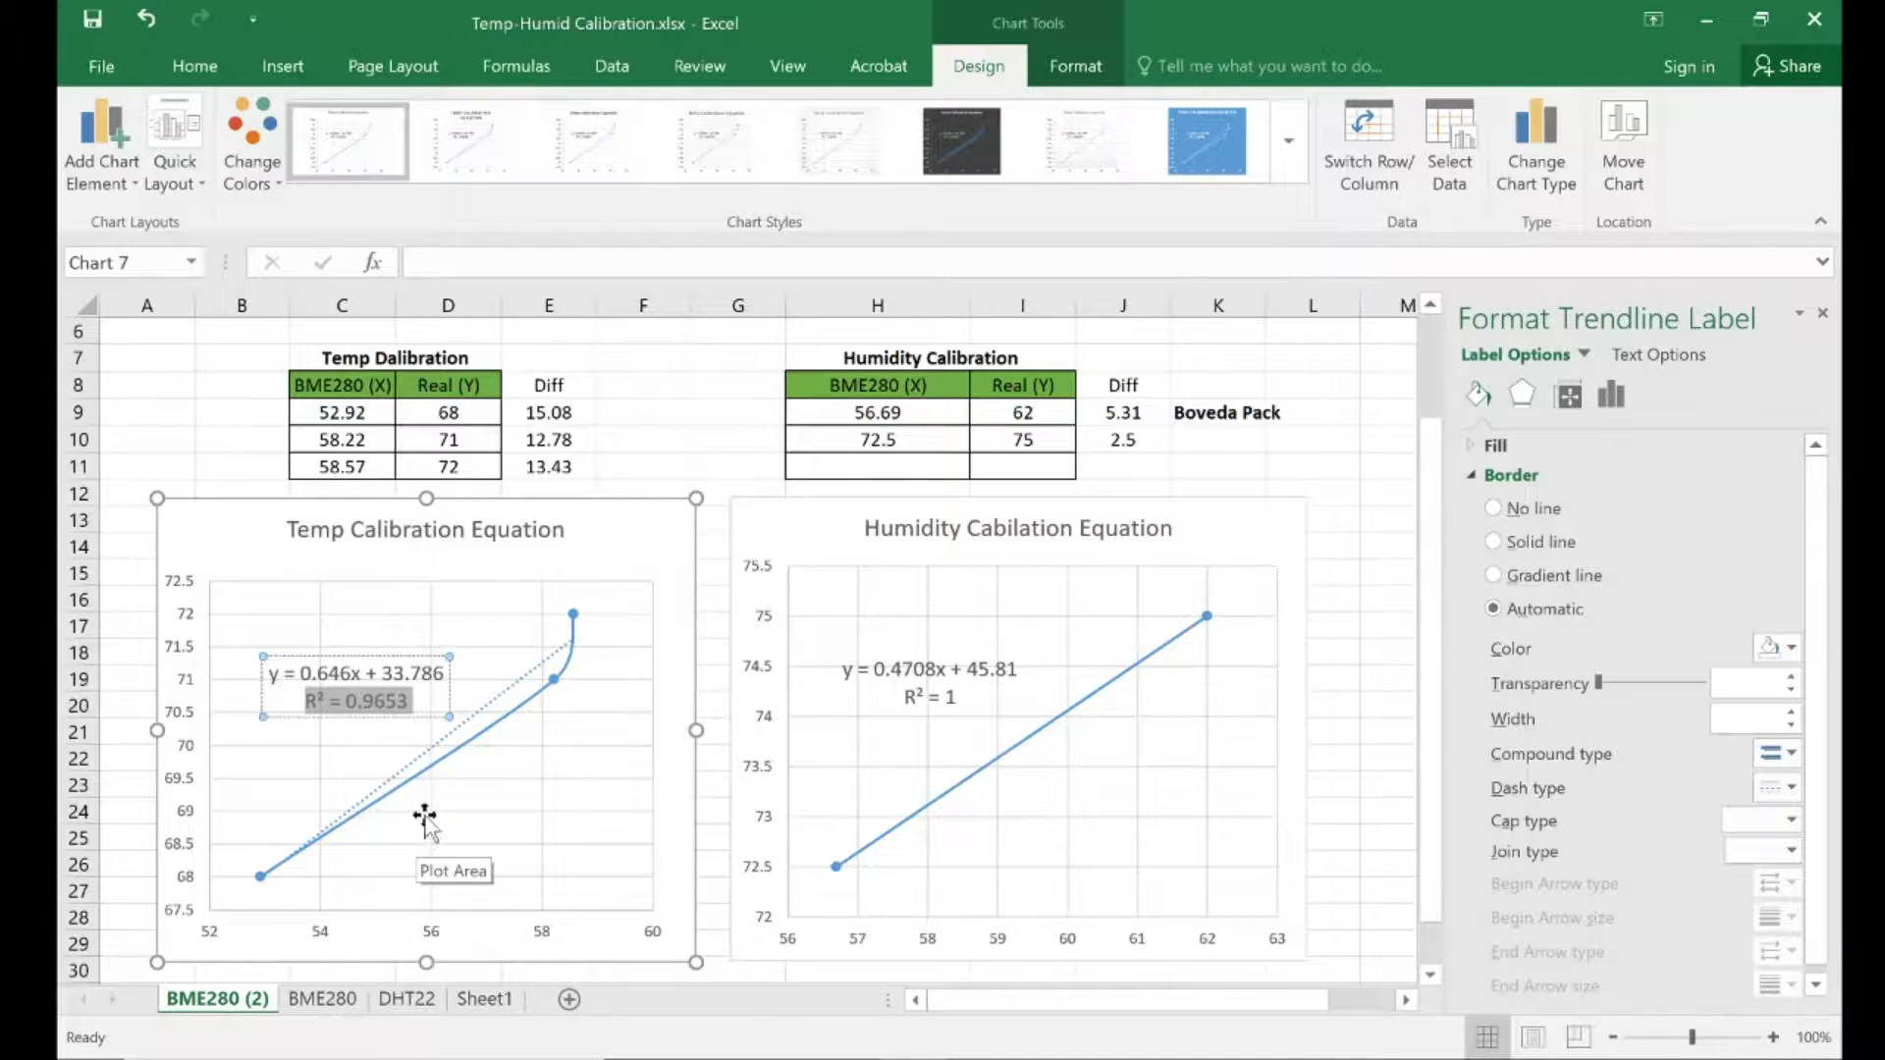
left_click(422, 677)
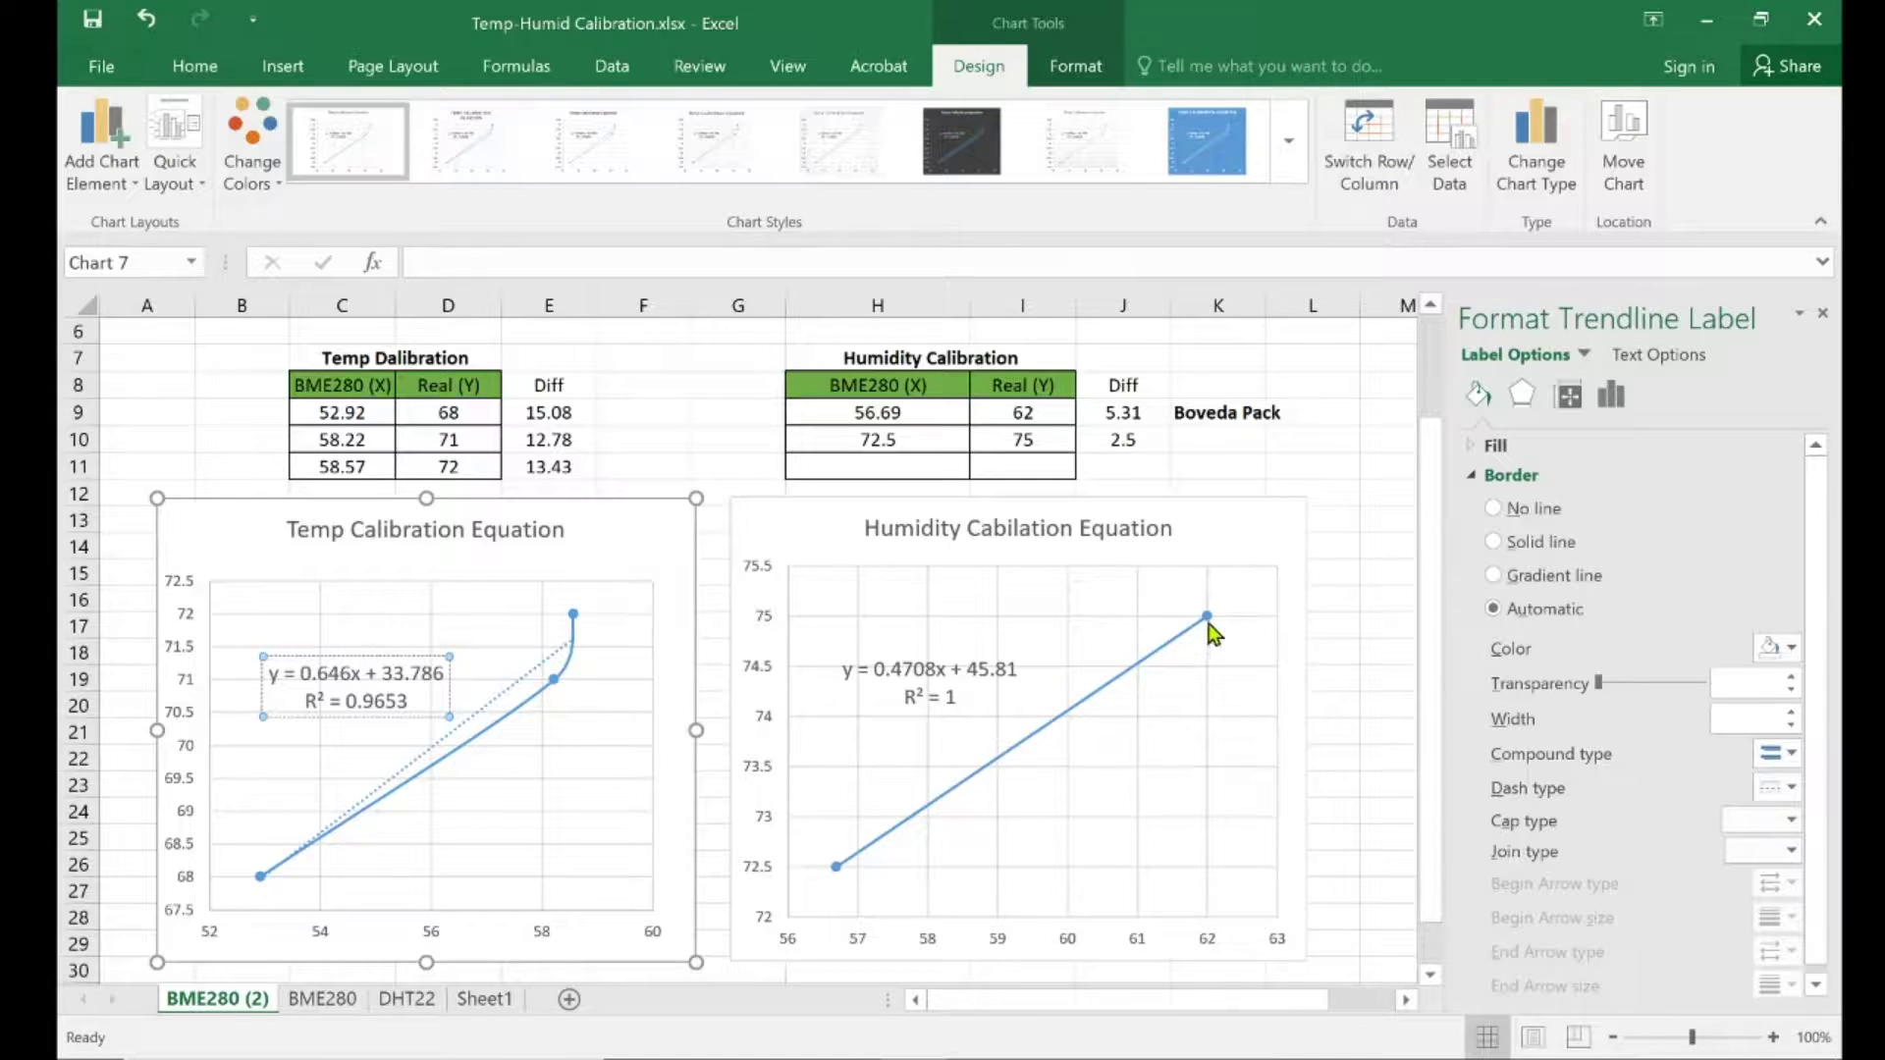
left_click(848, 870)
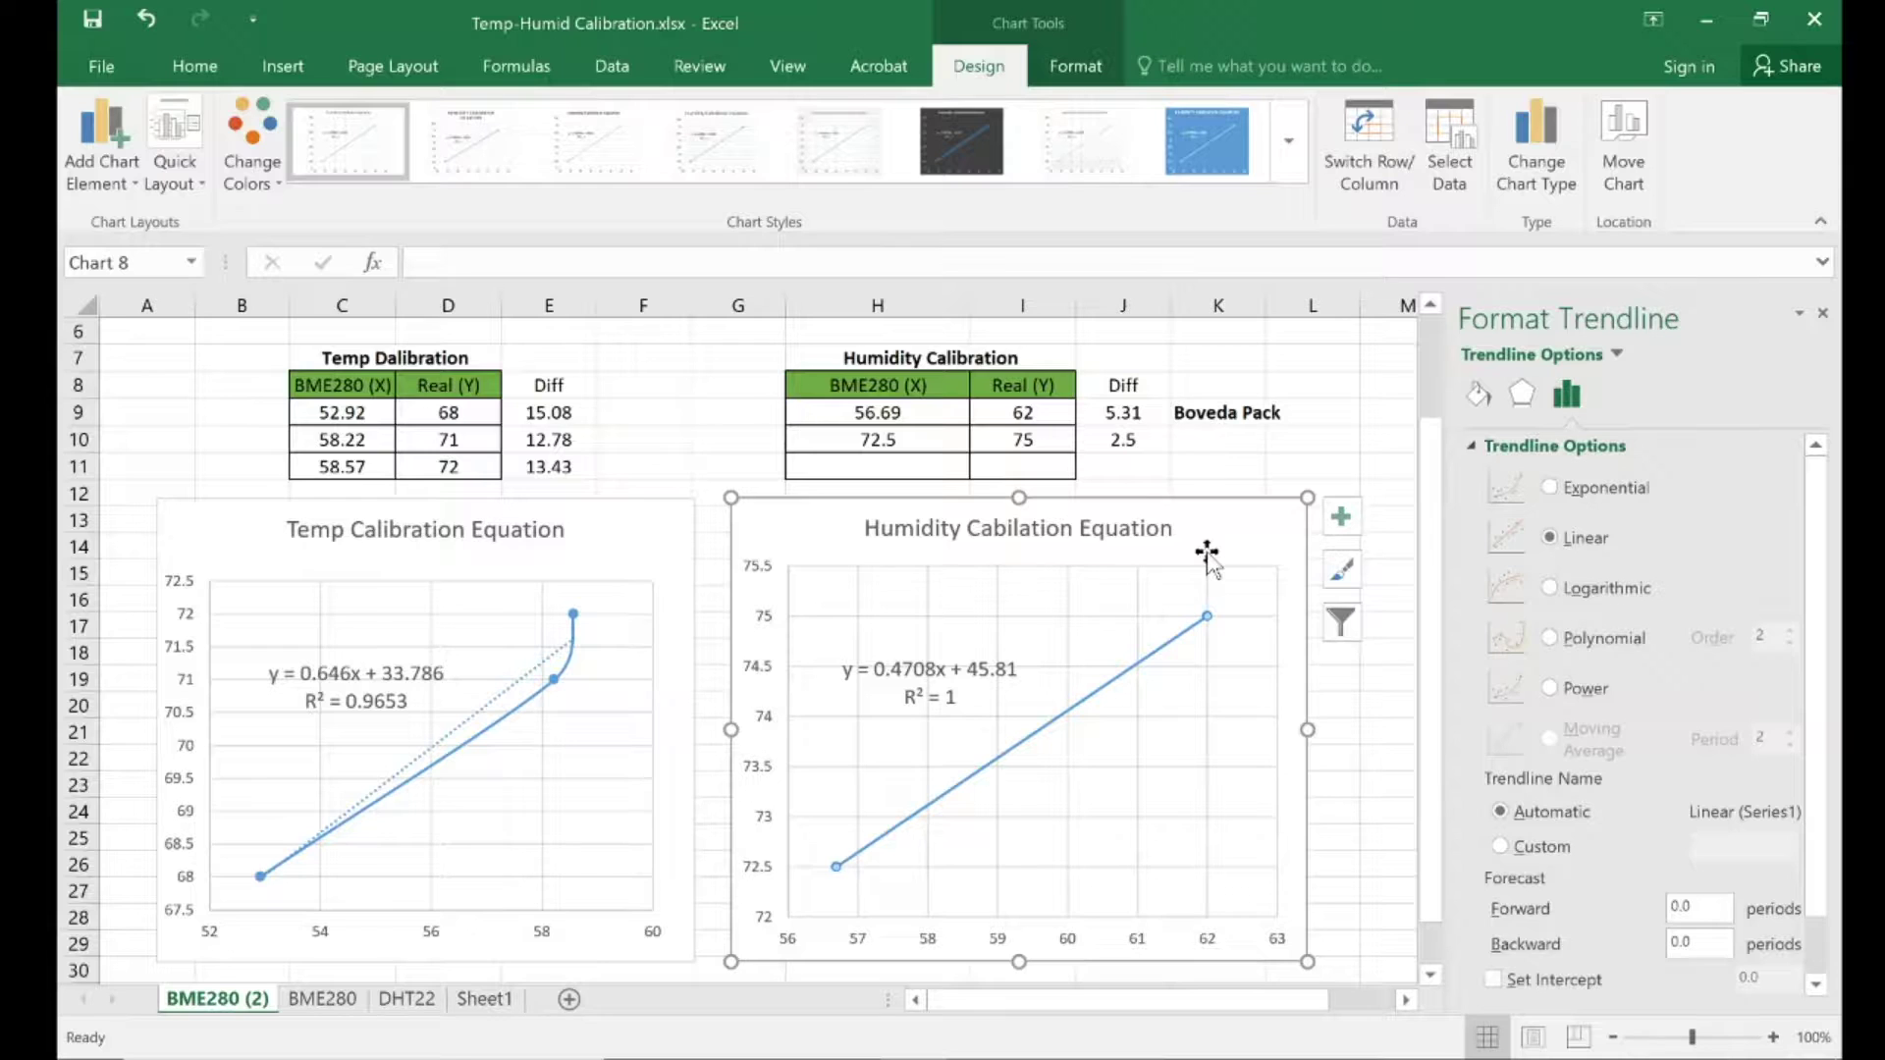
left_click(652, 558)
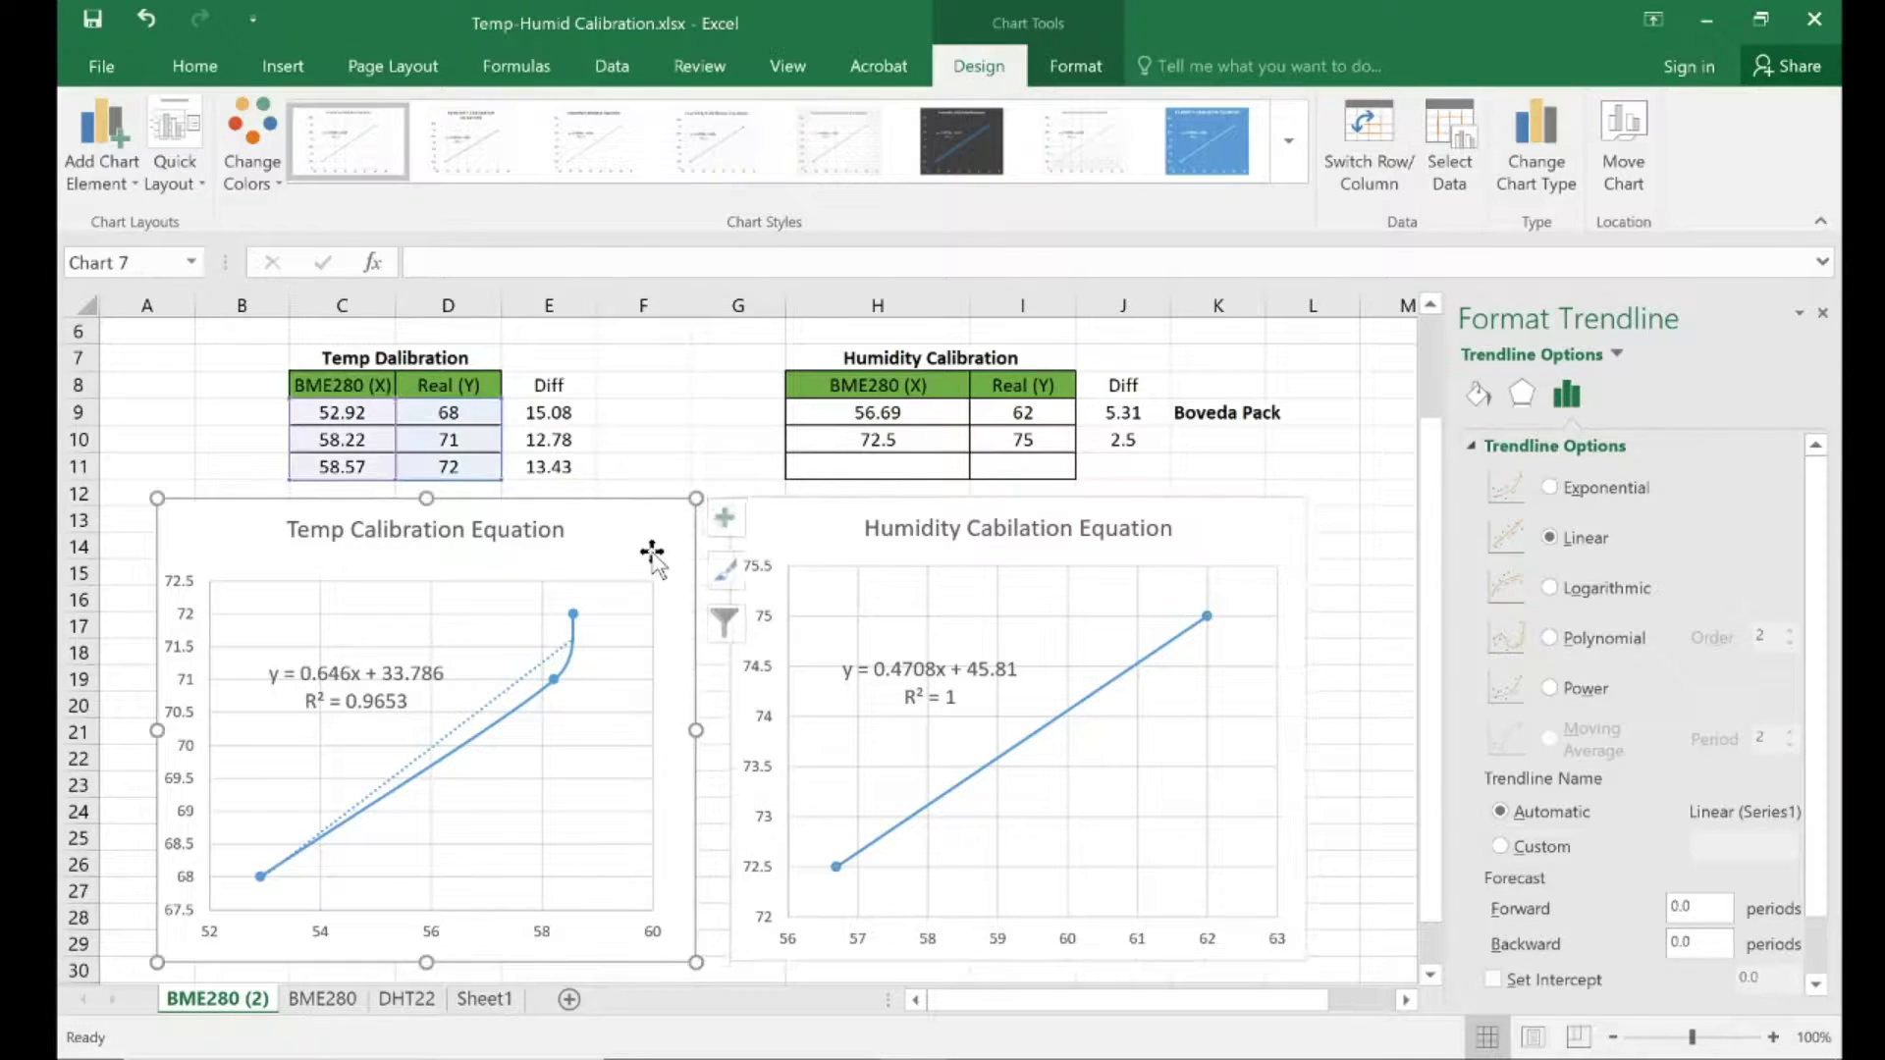
left_click(699, 450)
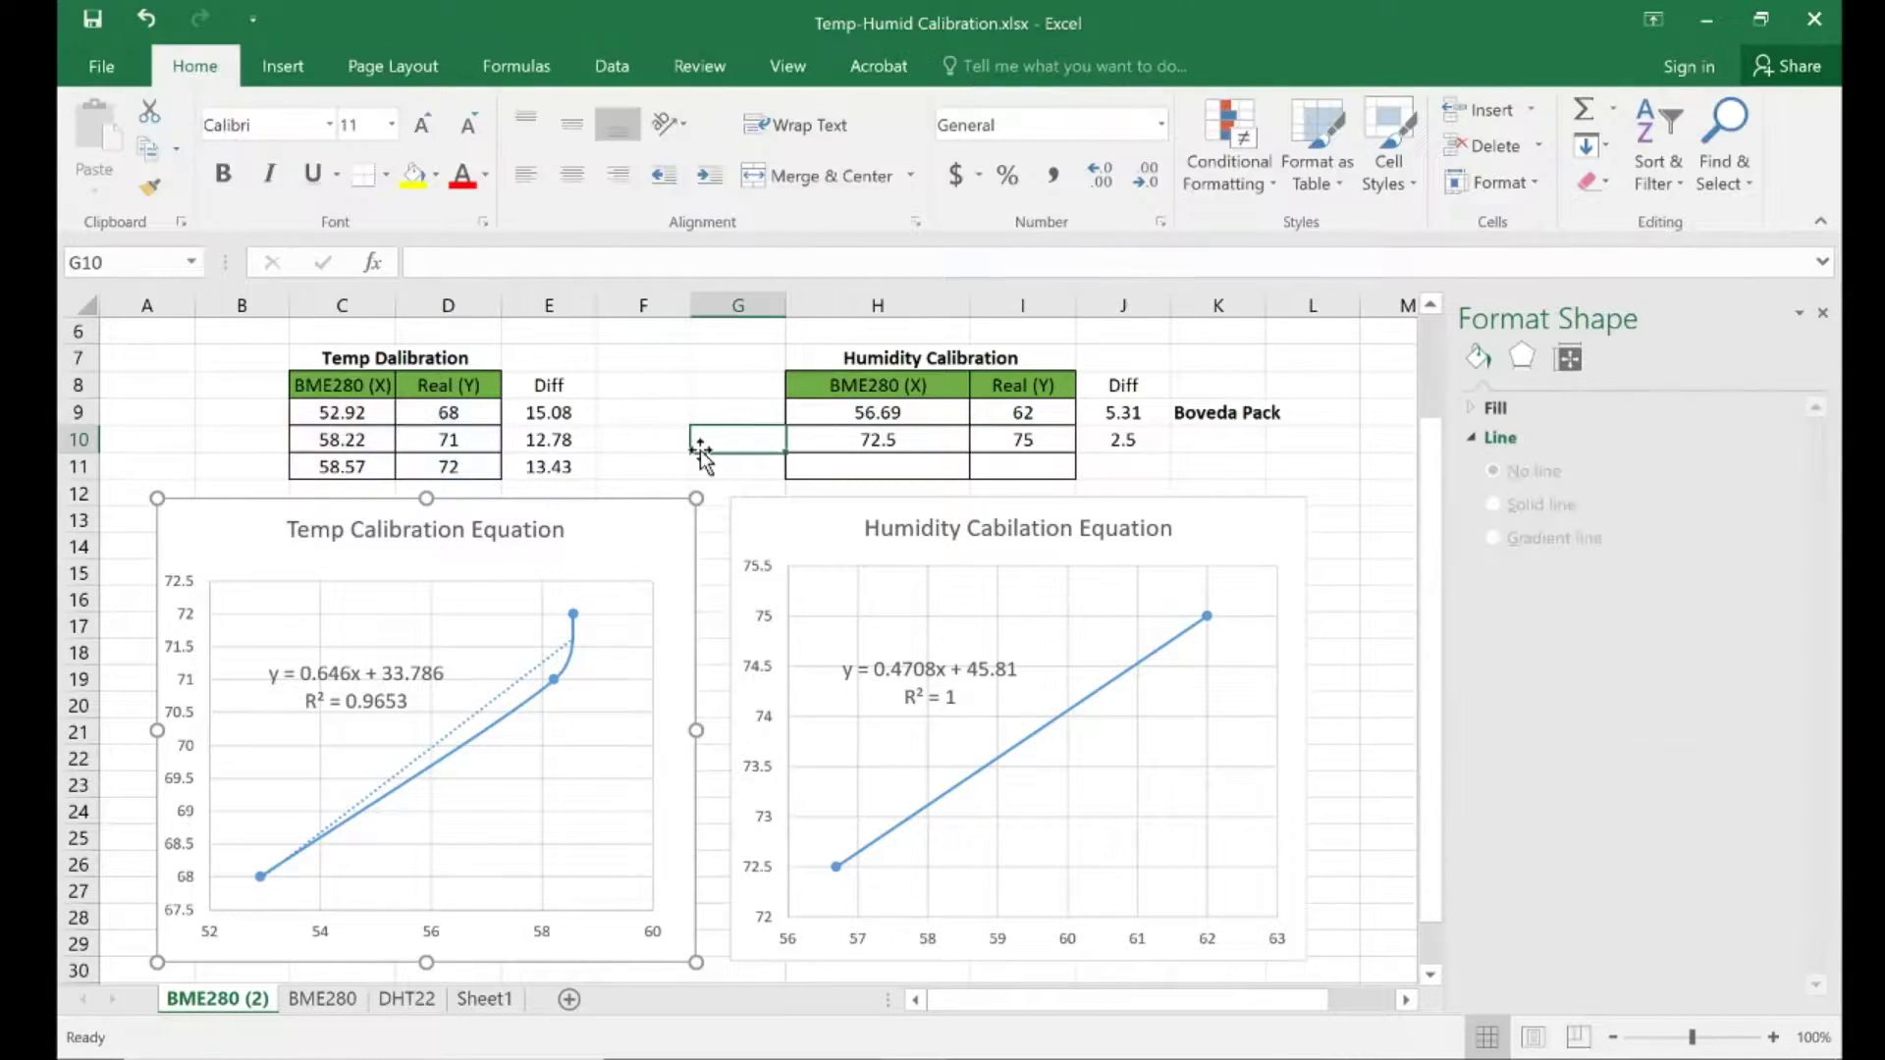
left_click(643, 412)
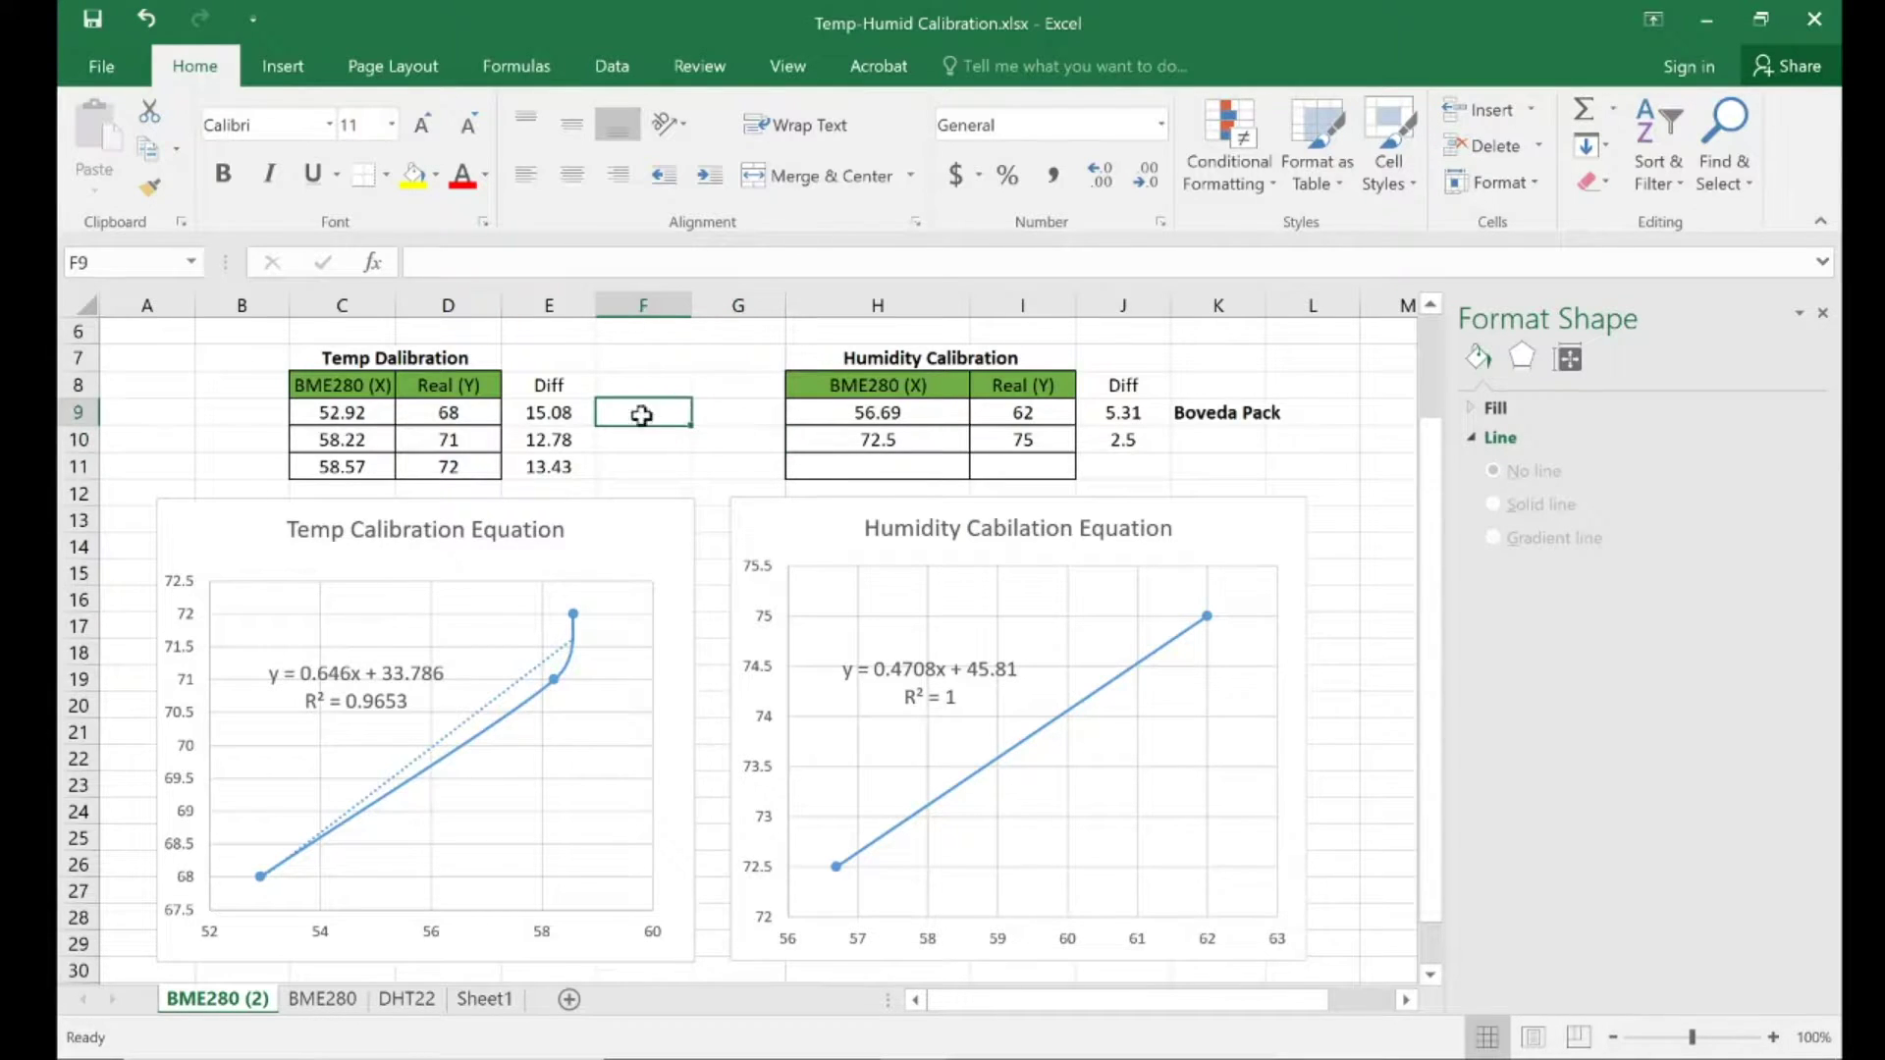
left_click(650, 463)
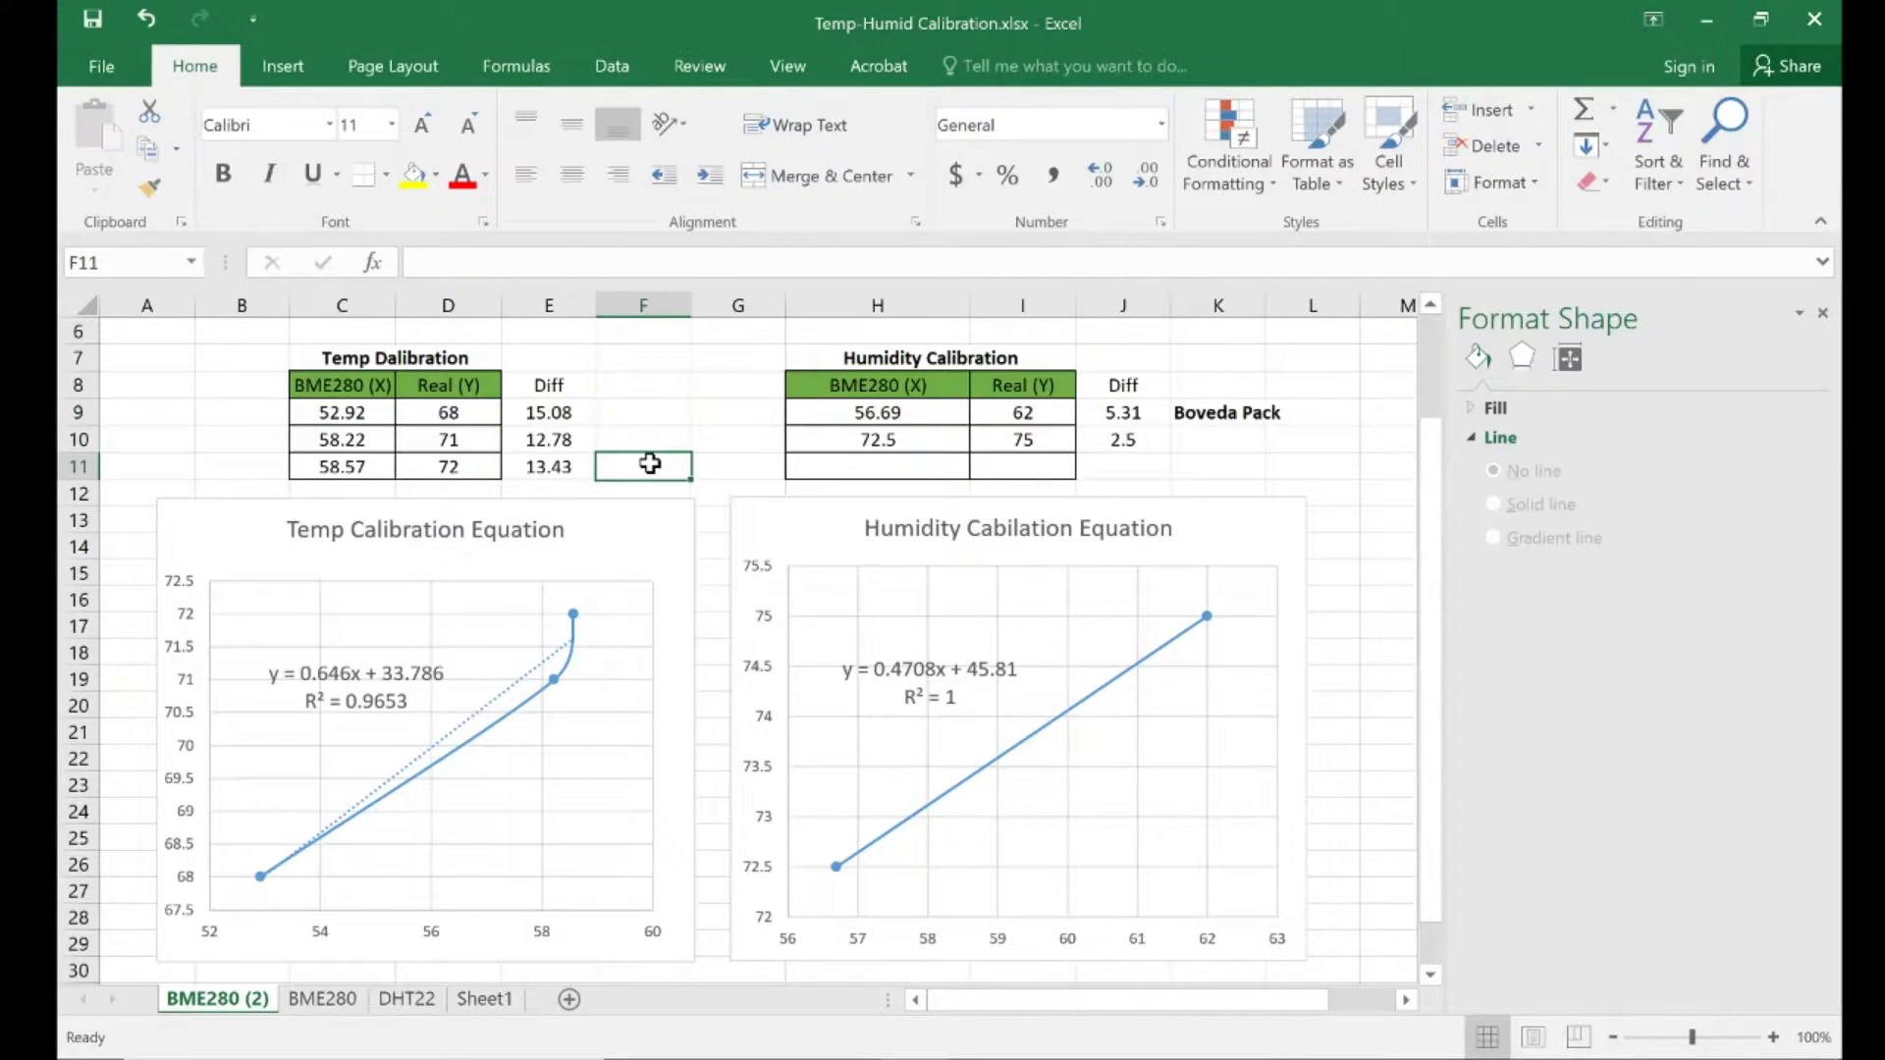
left_click(725, 410)
left_click(671, 385)
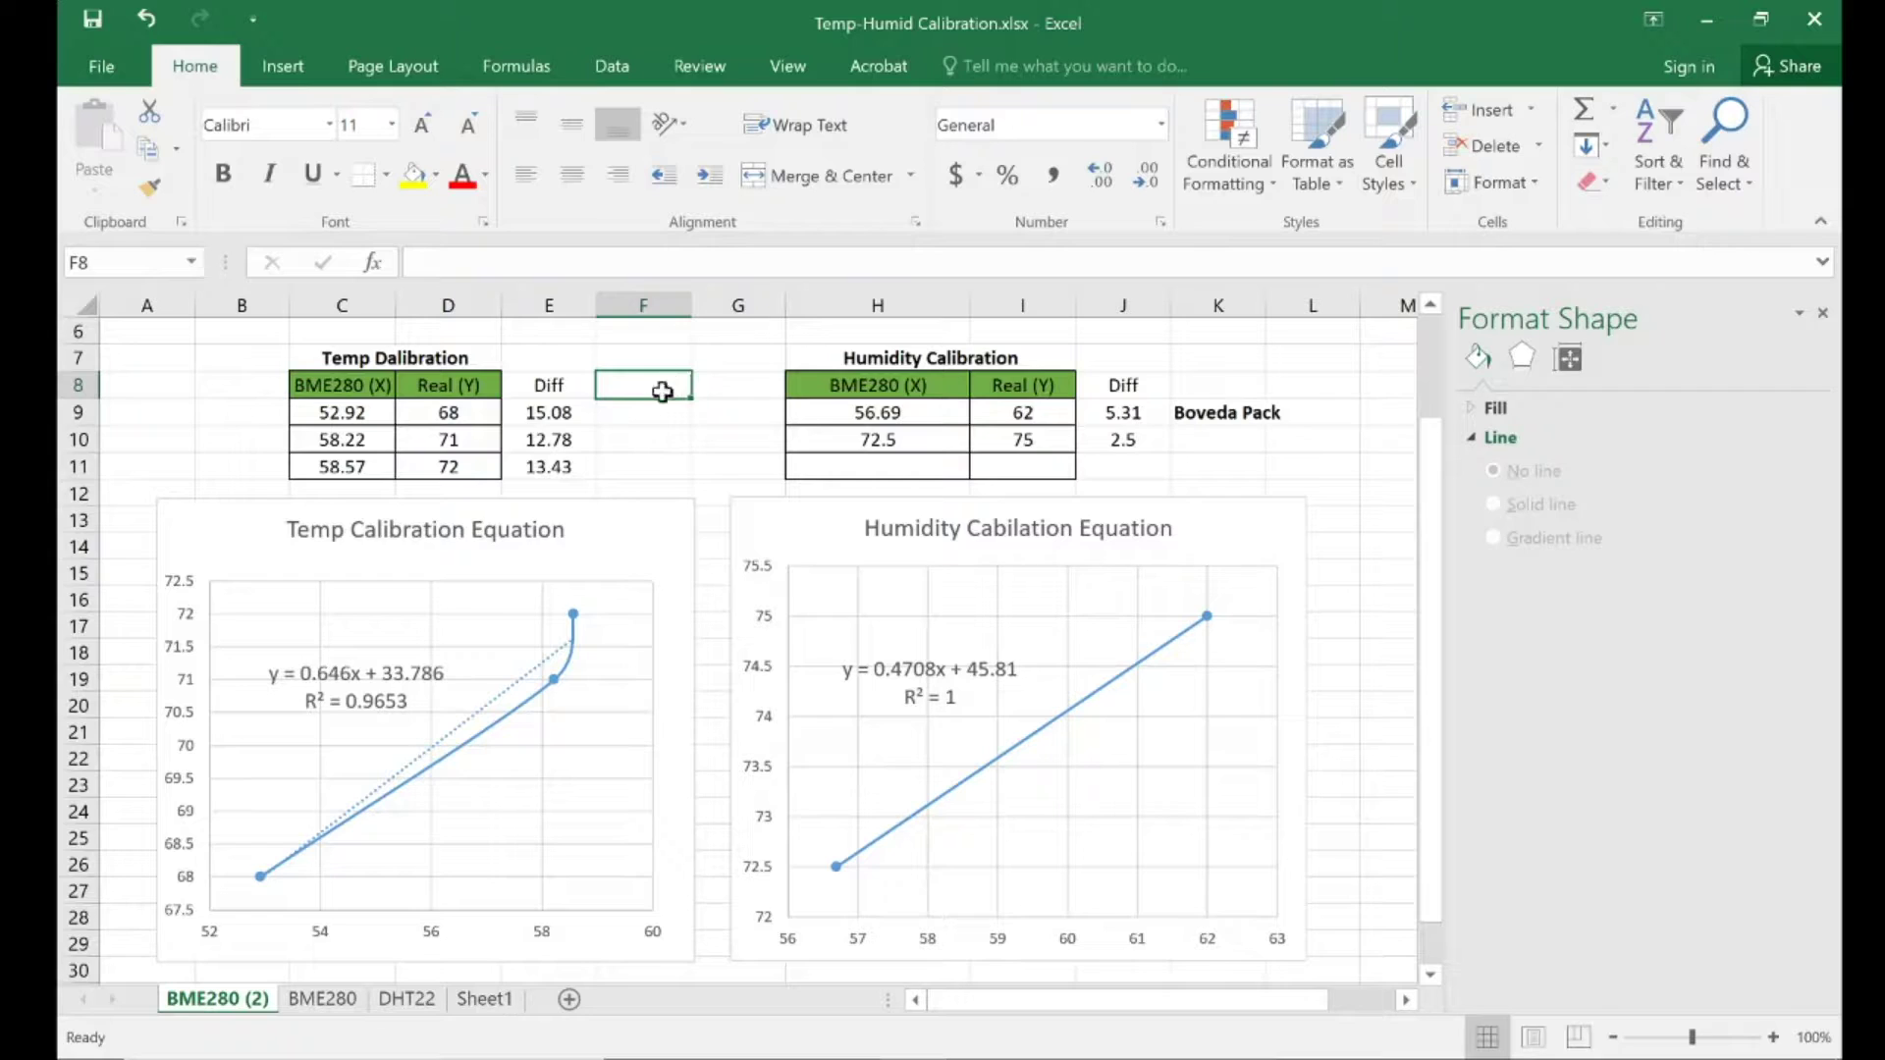
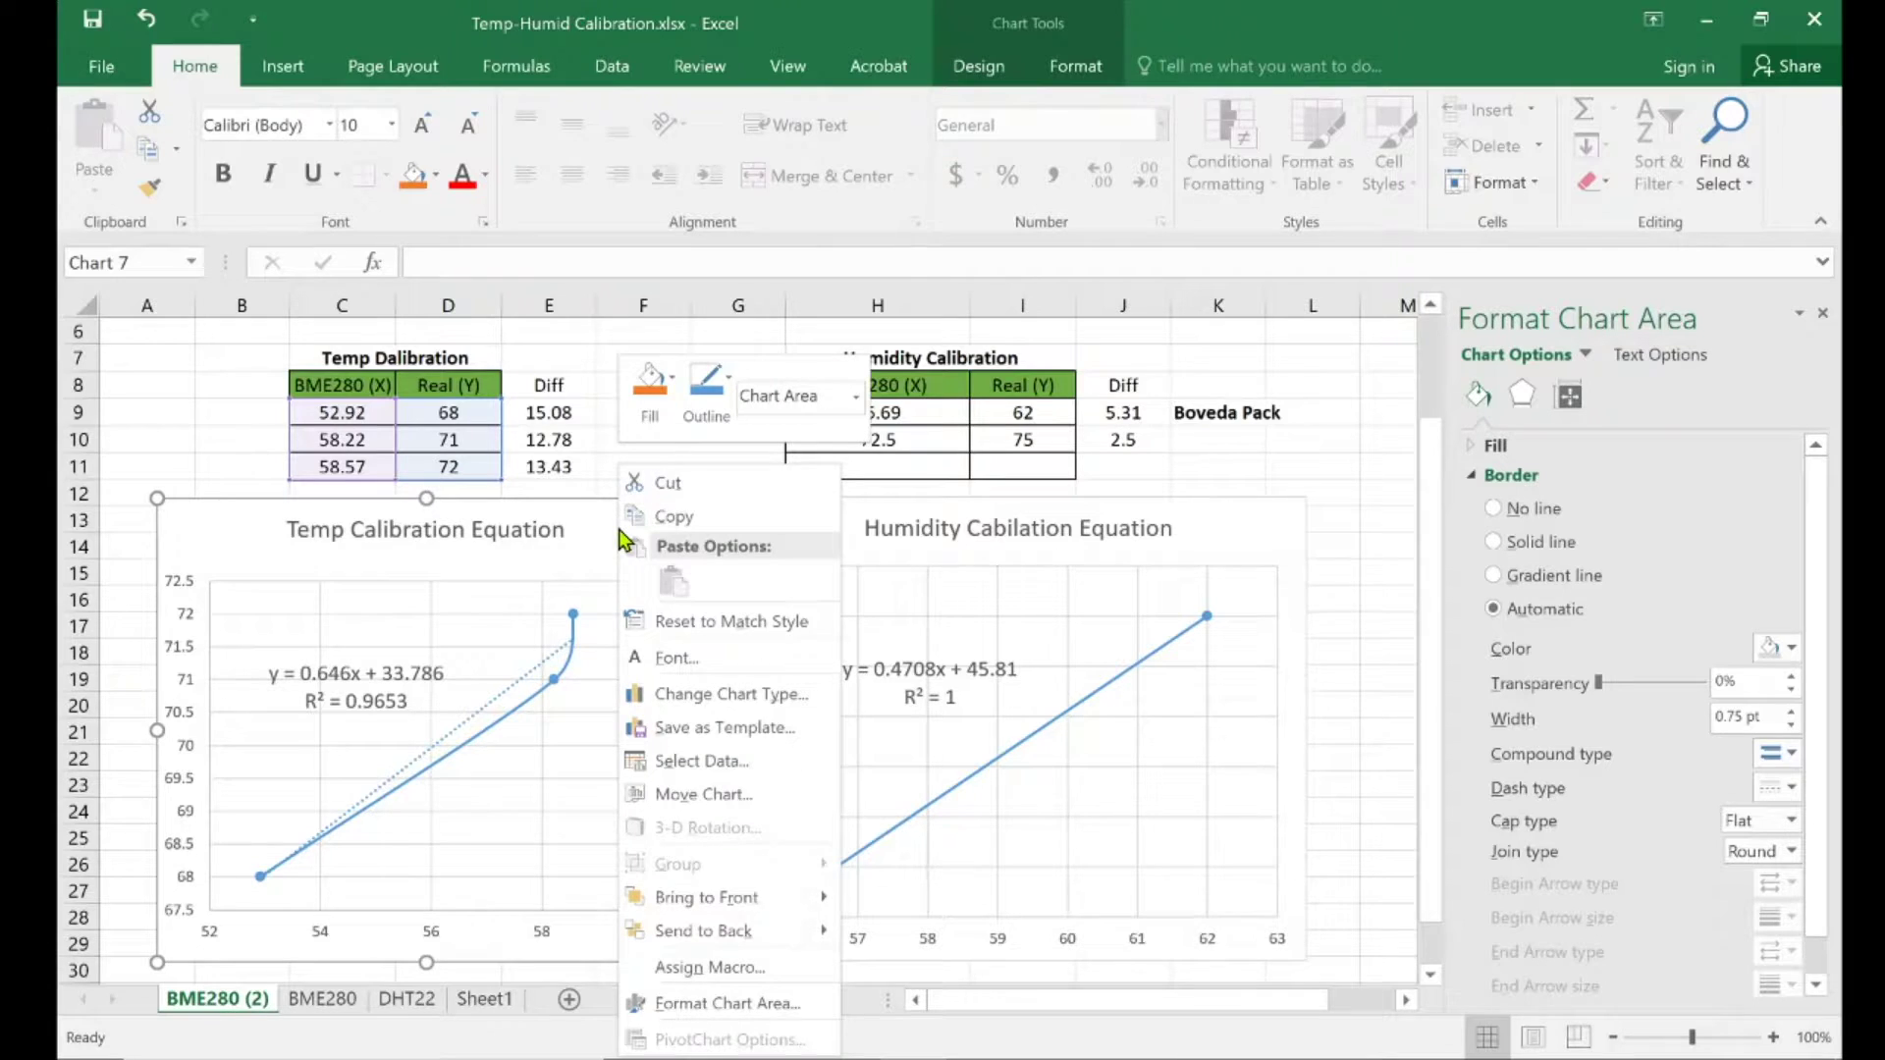
- Delete both the temperature and the humidity calibration charts from the BME280 (2) sheet
left_click(592, 523)
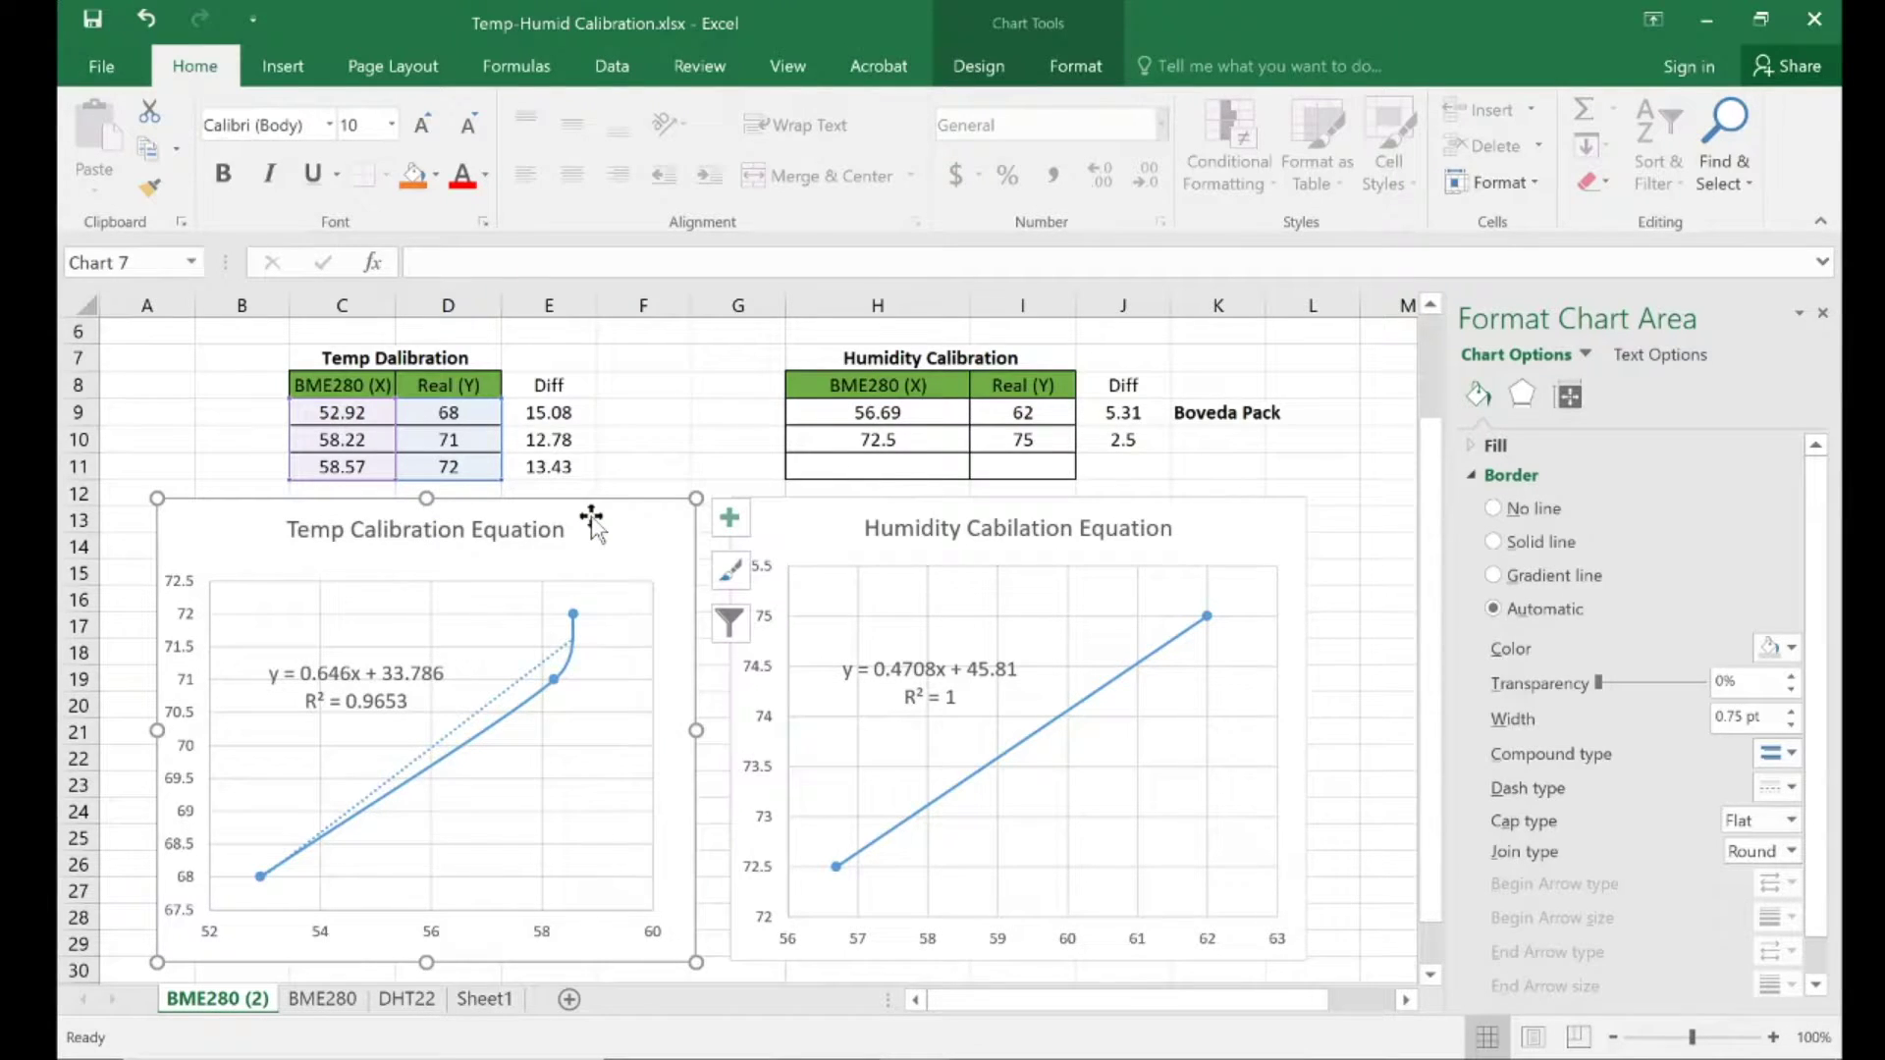
key("Delete")
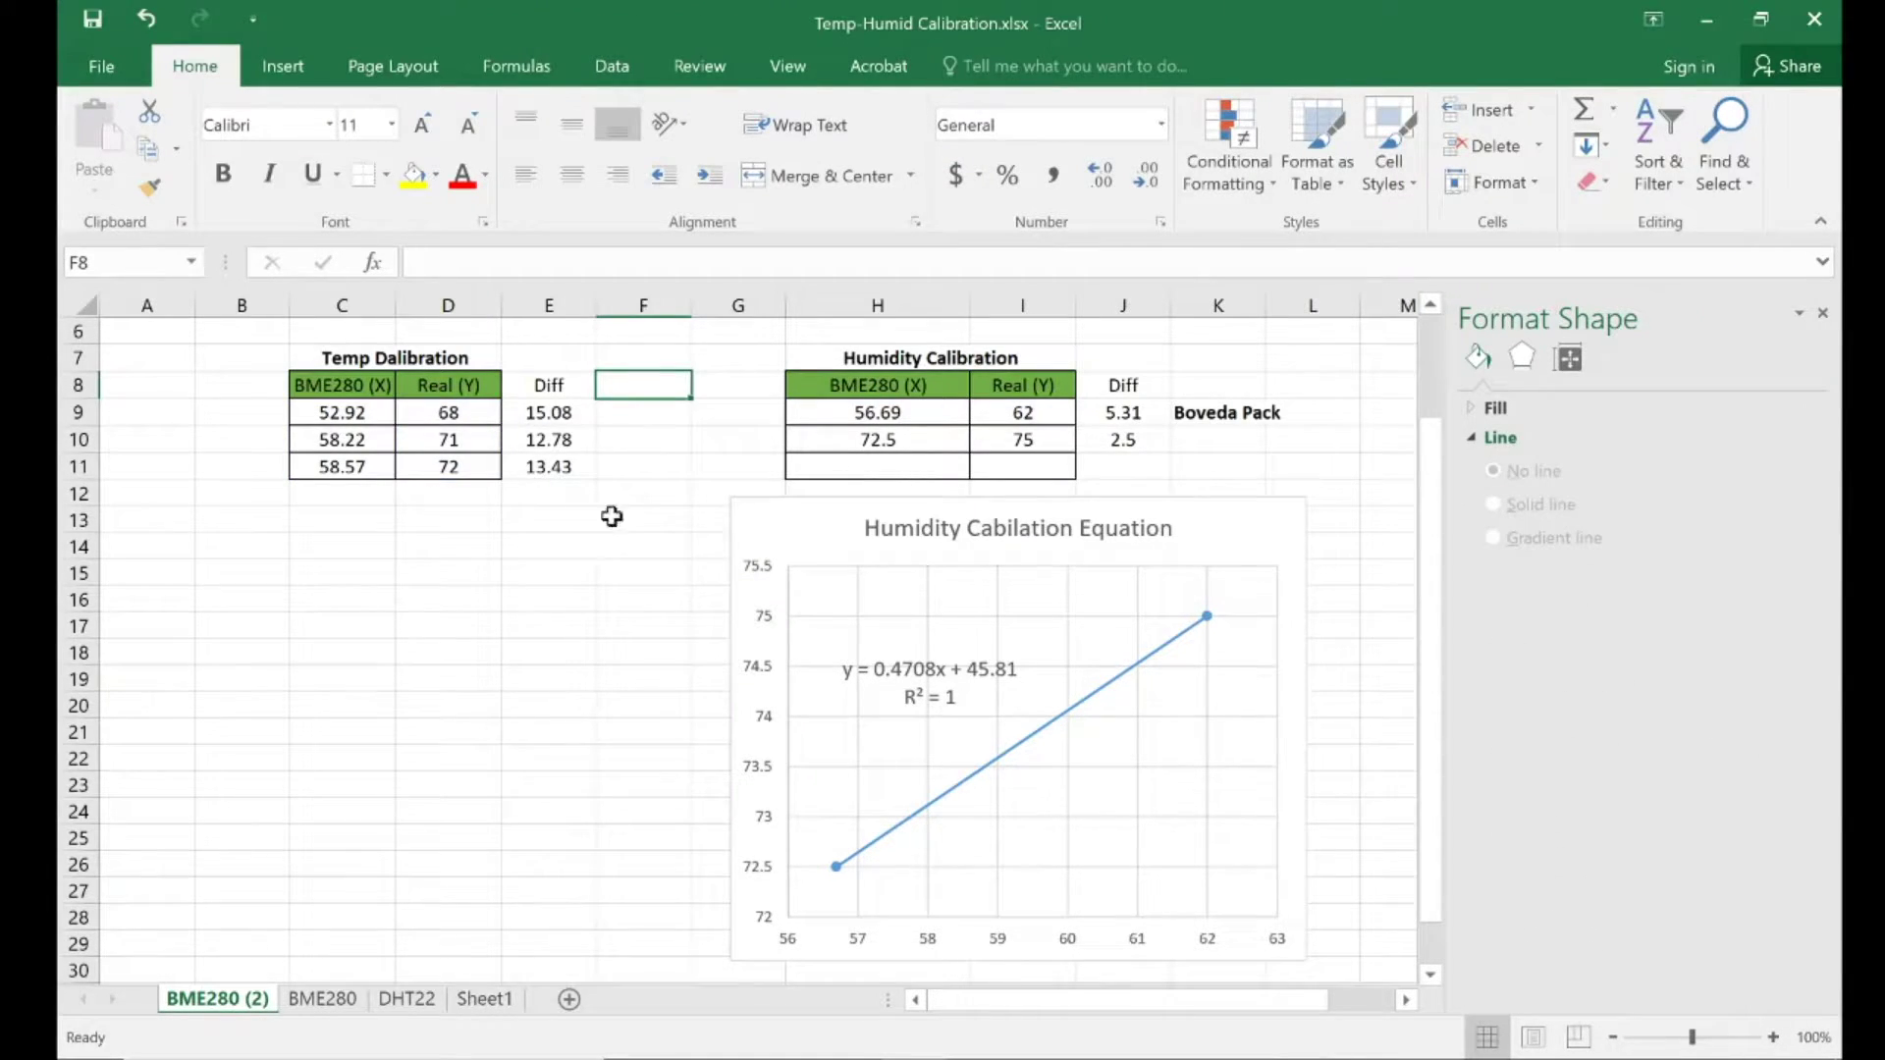
left_click(1266, 530)
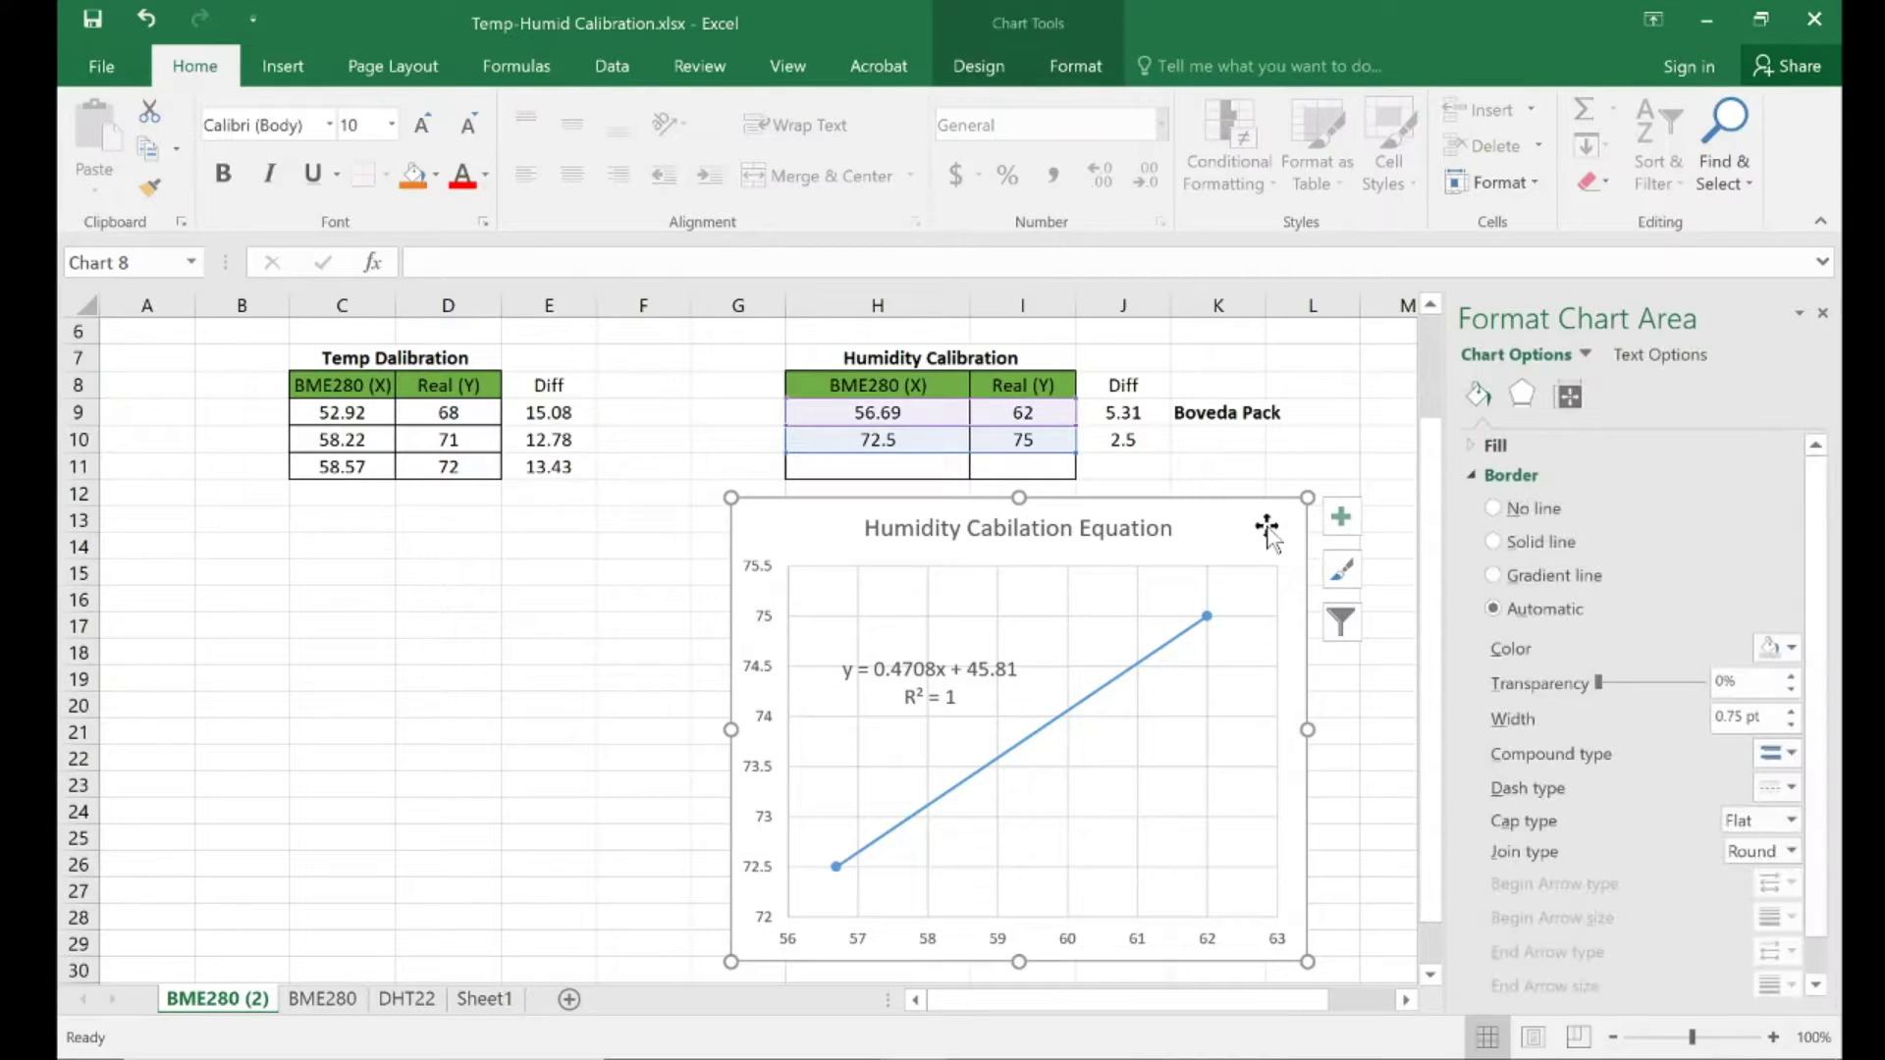
key("Delete")
left_click(401, 541)
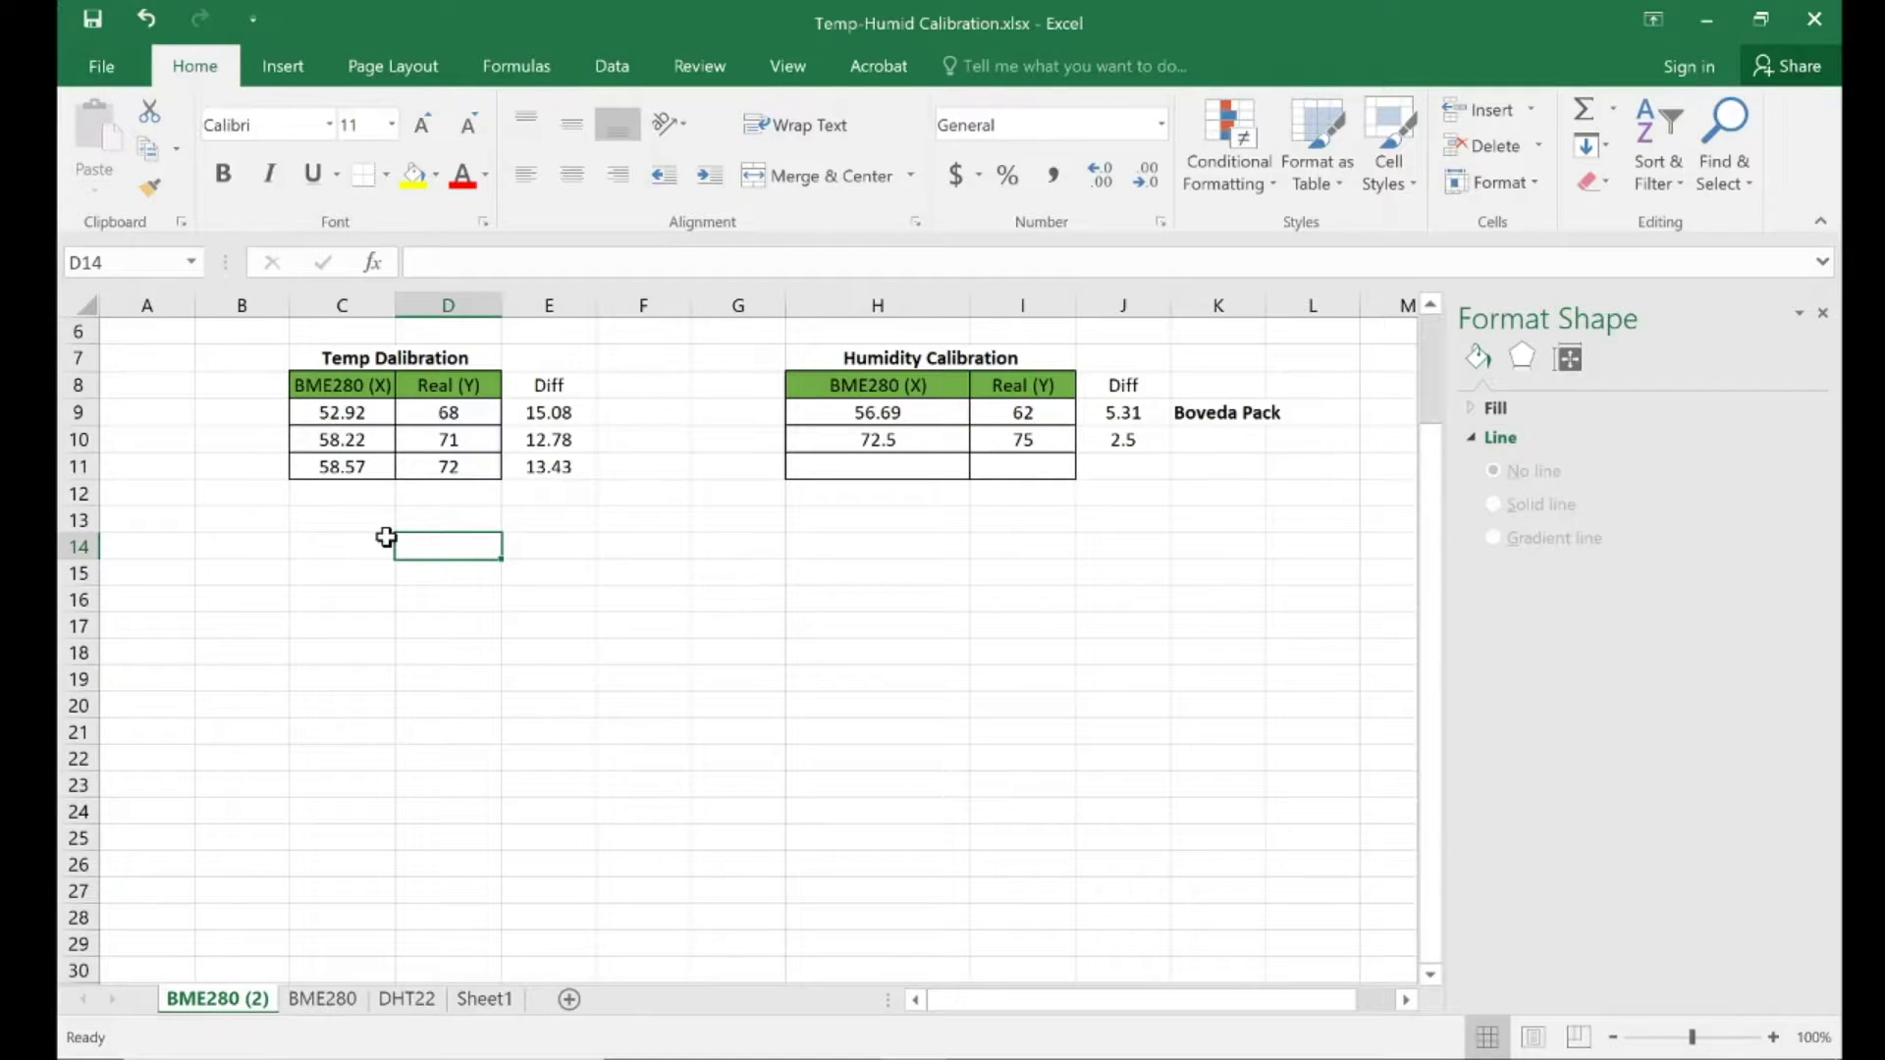
- Review the BME280 (X) and Real (Y) columns and their paired readings in the temperature and humidity calibration tables
left_click(340, 393)
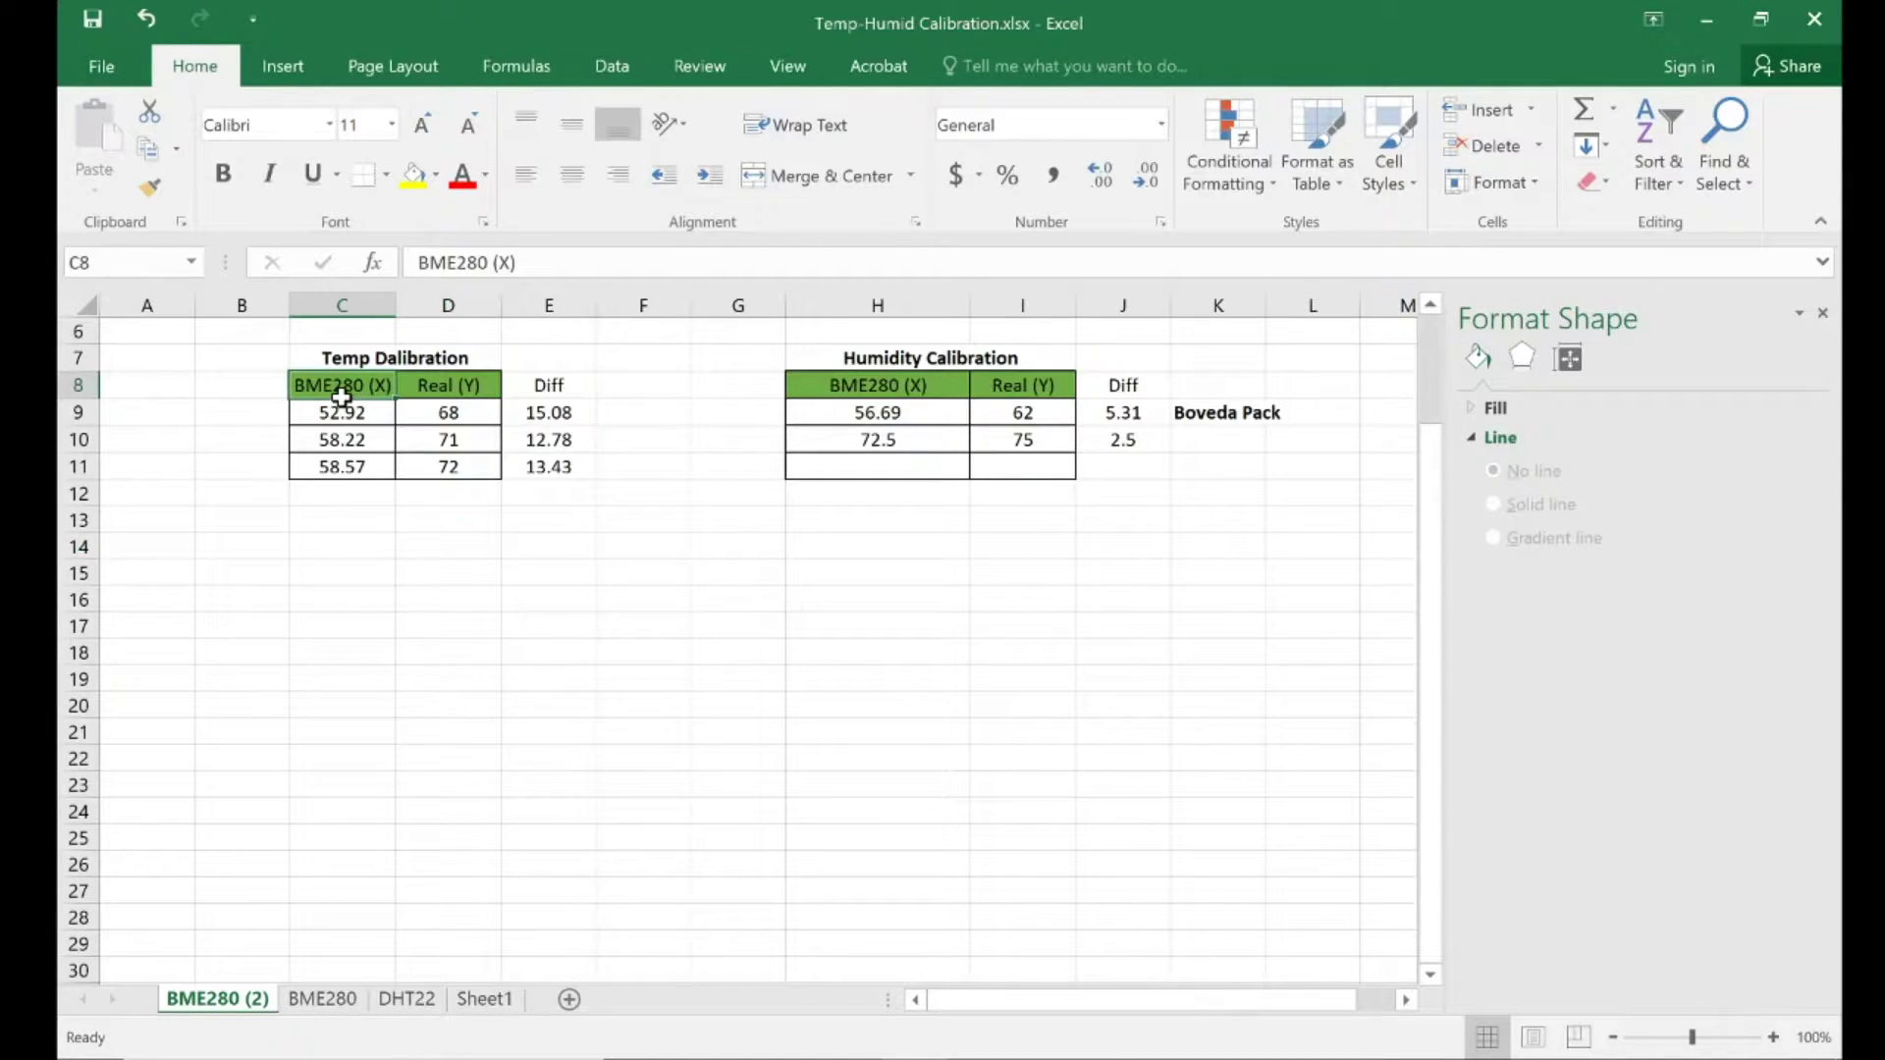
mouse_move(359, 399)
left_mouse_down()
mouse_move(357, 462)
mouse_move(362, 417)
left_mouse_up()
left_click(1026, 622)
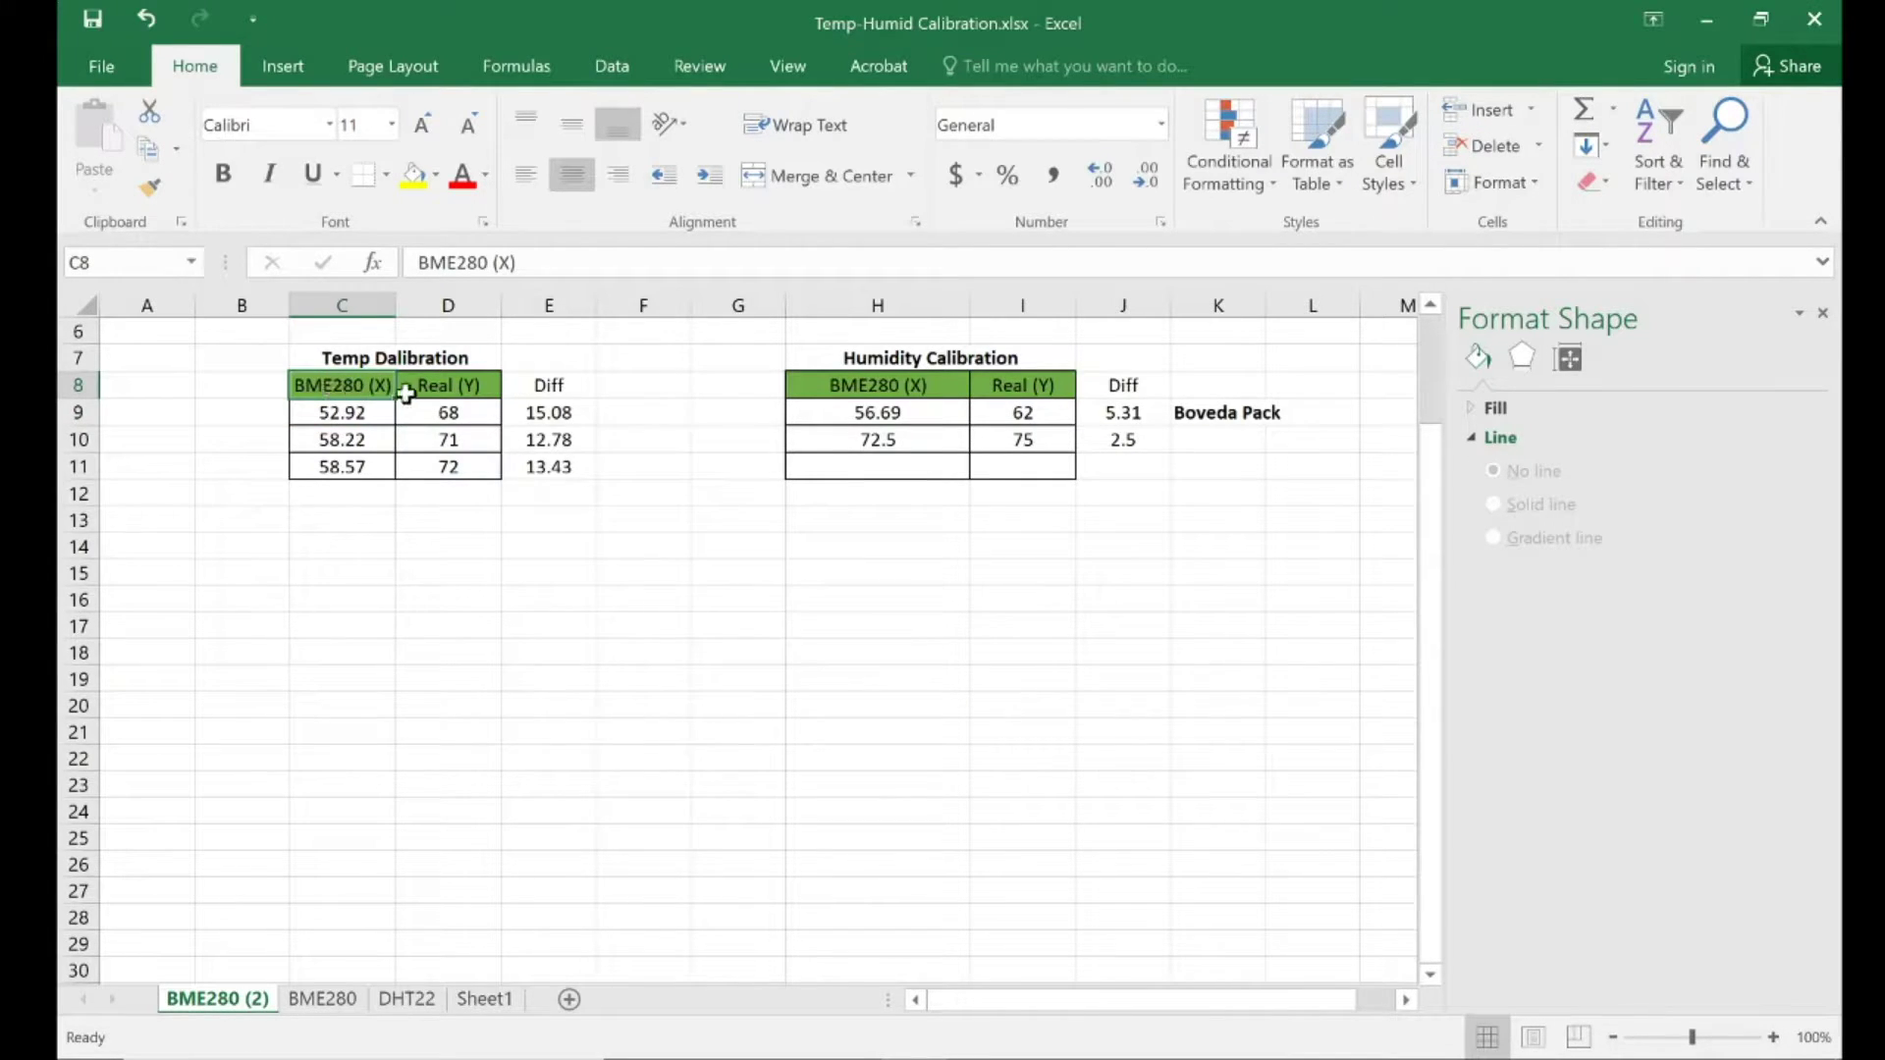
left_click(436, 389)
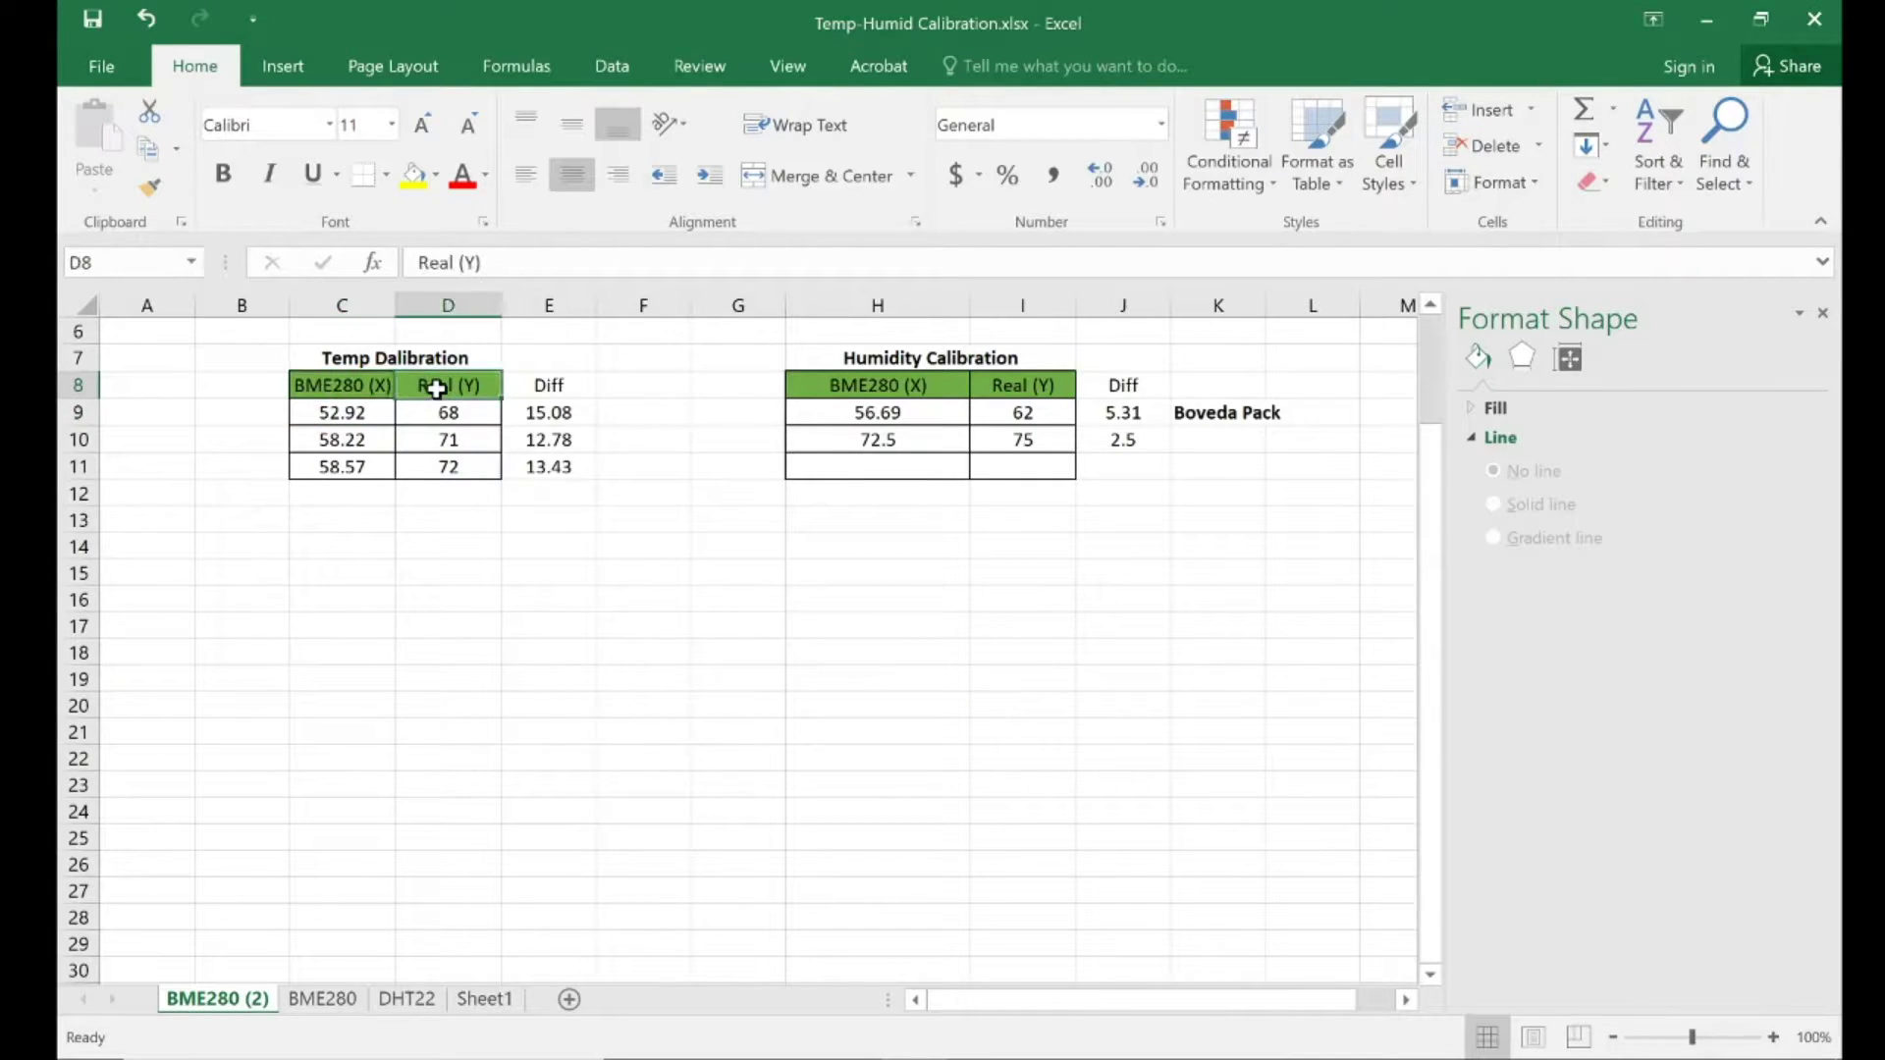
left_click(814, 391)
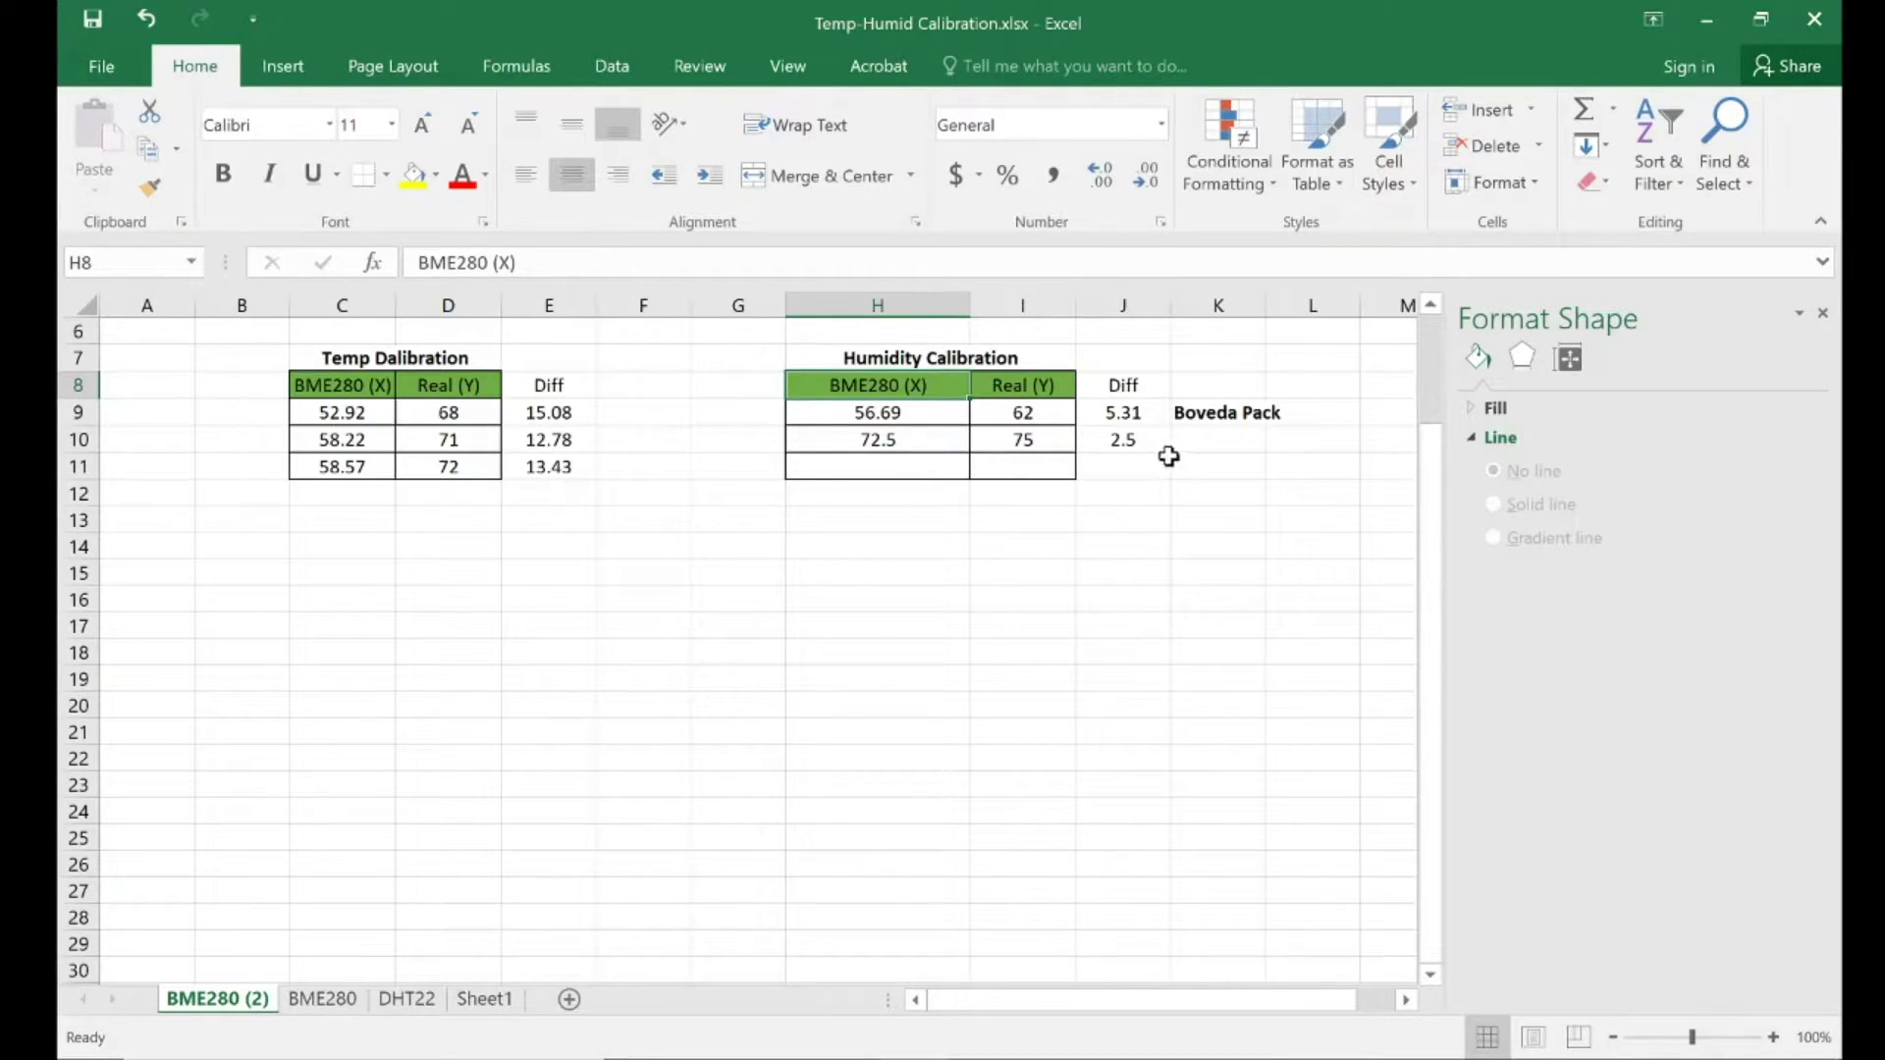
left_click(1035, 419)
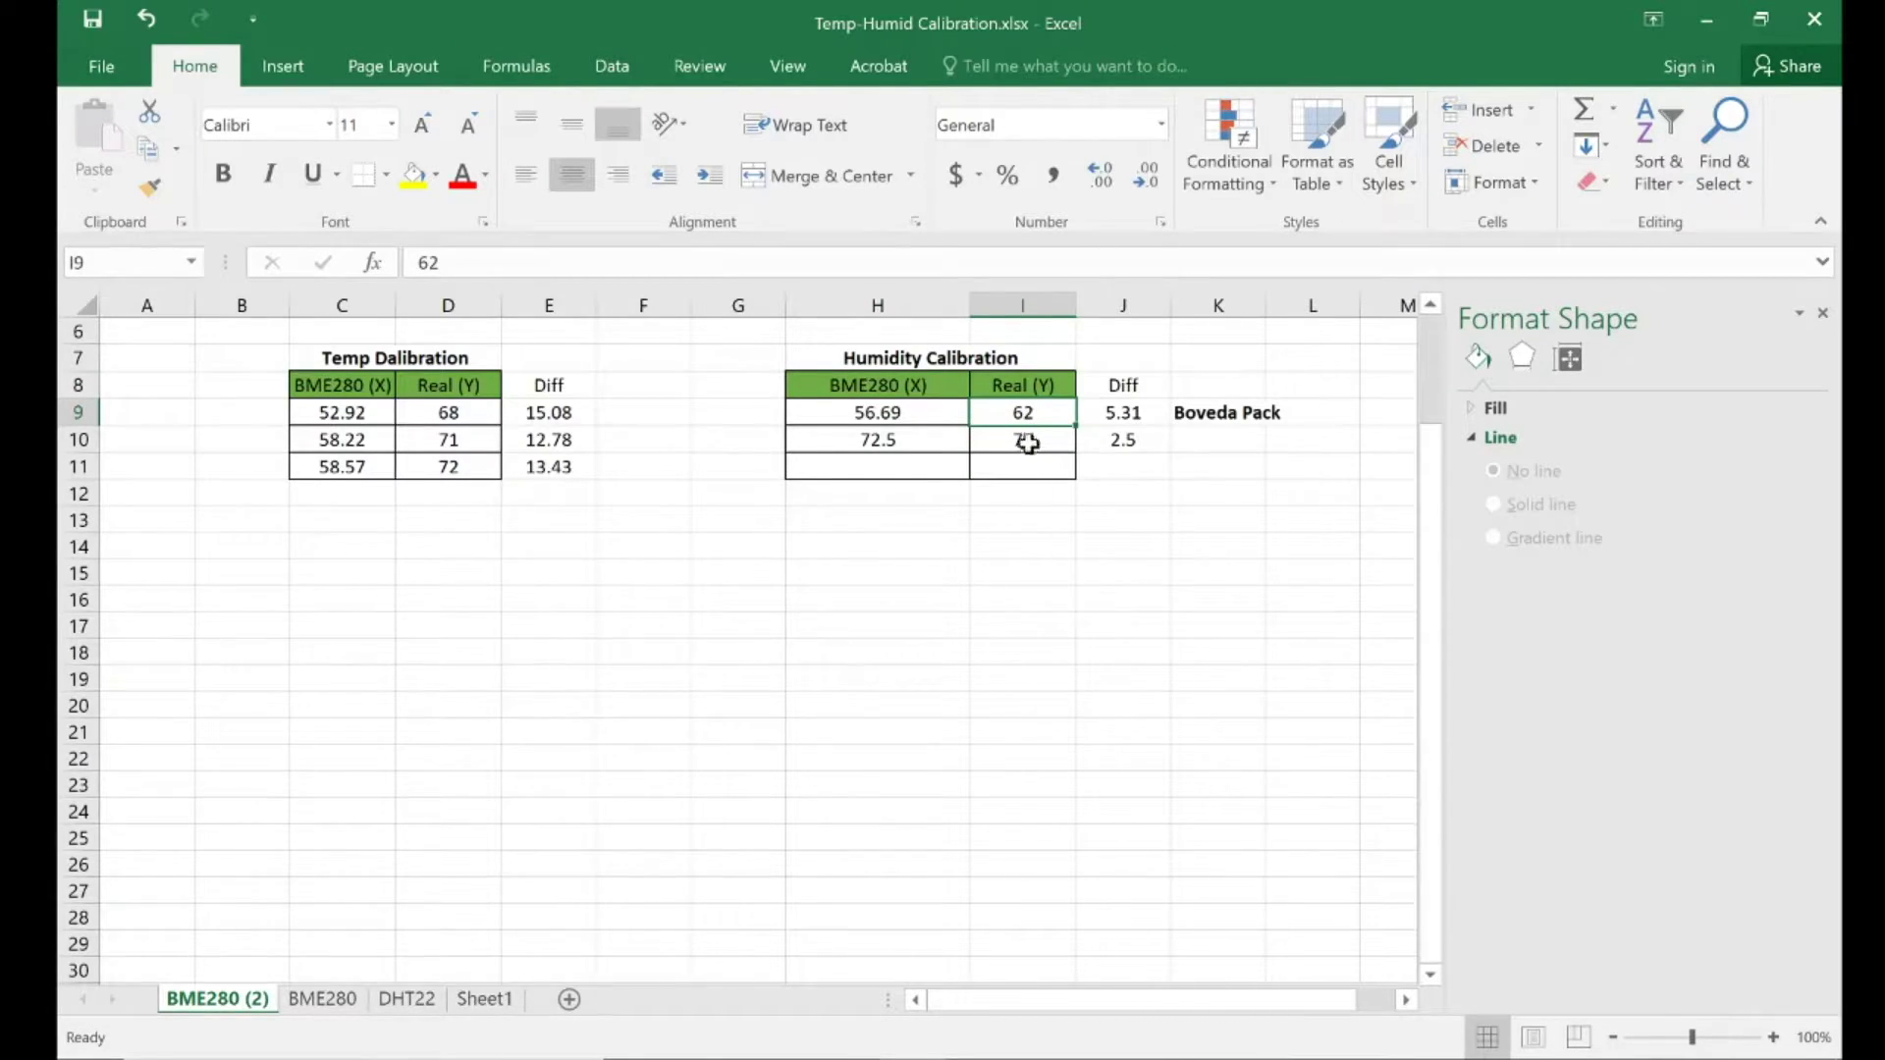
left_click(928, 417)
left_click(1017, 412)
left_click(1055, 439)
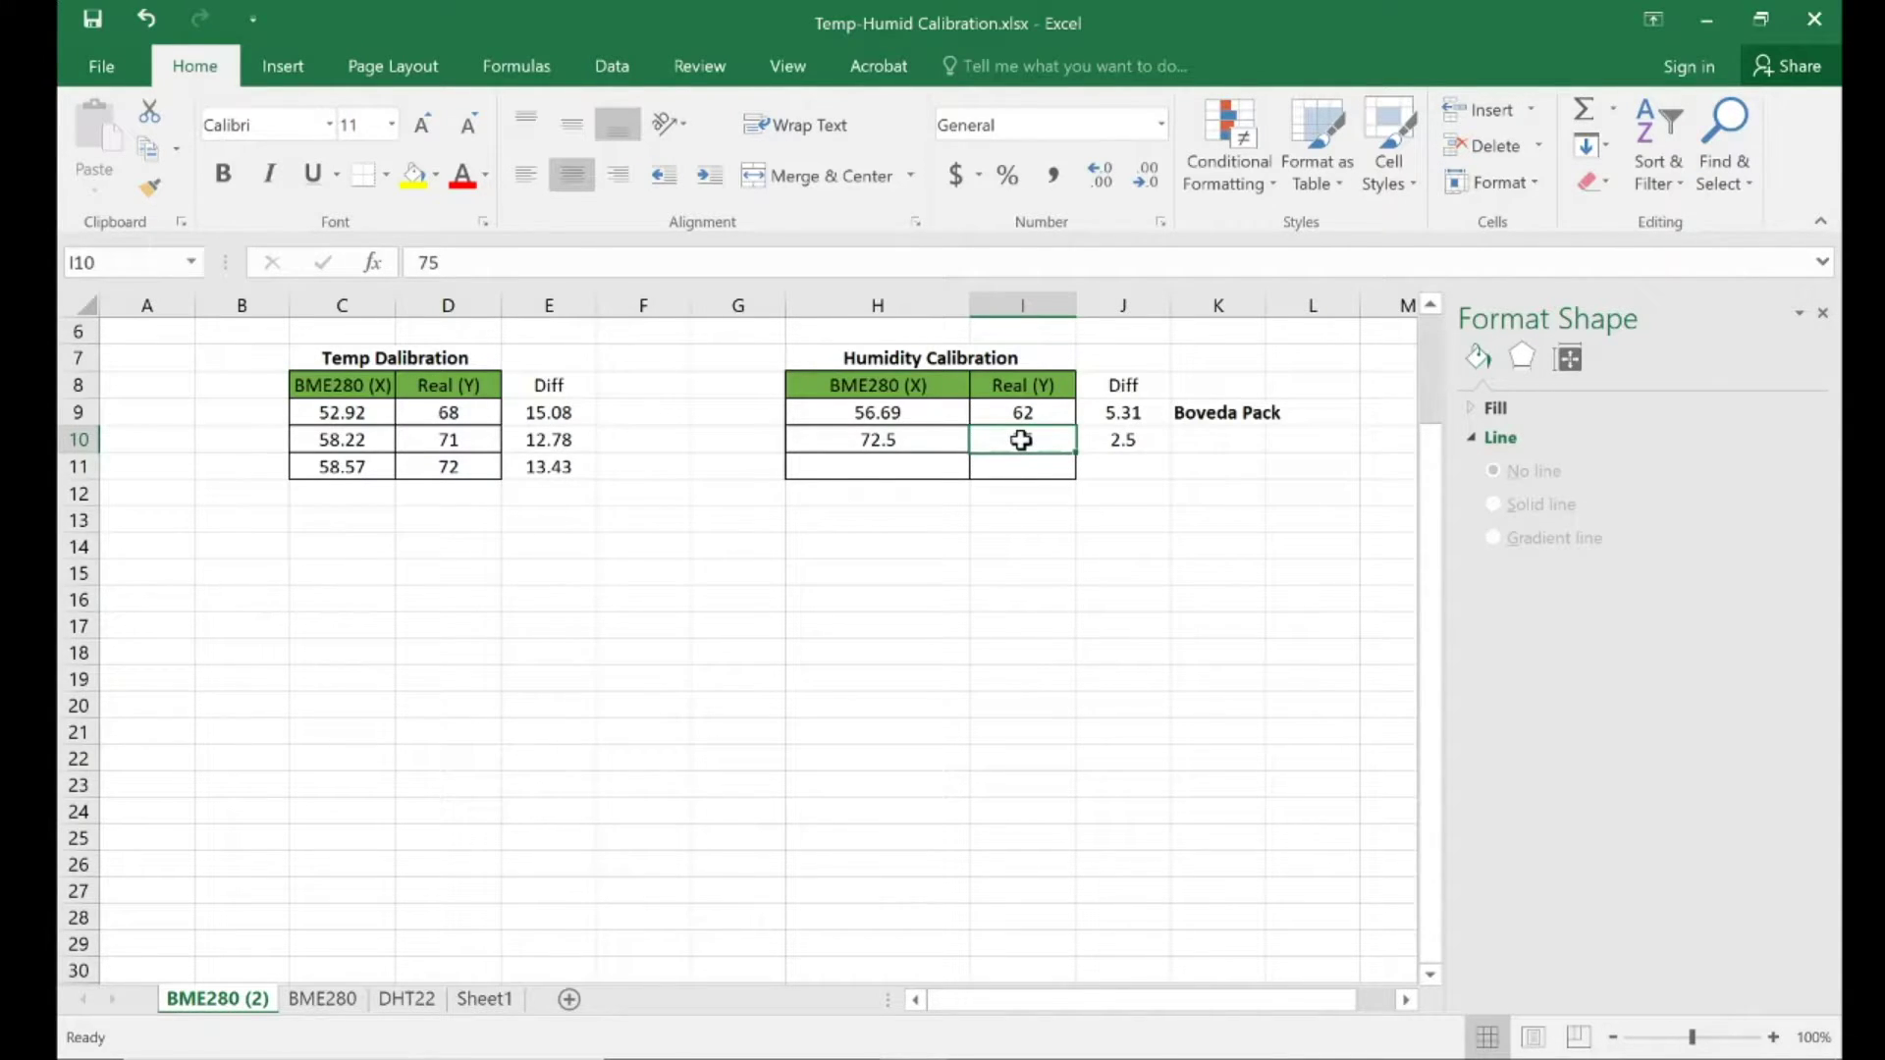
left_click(913, 434)
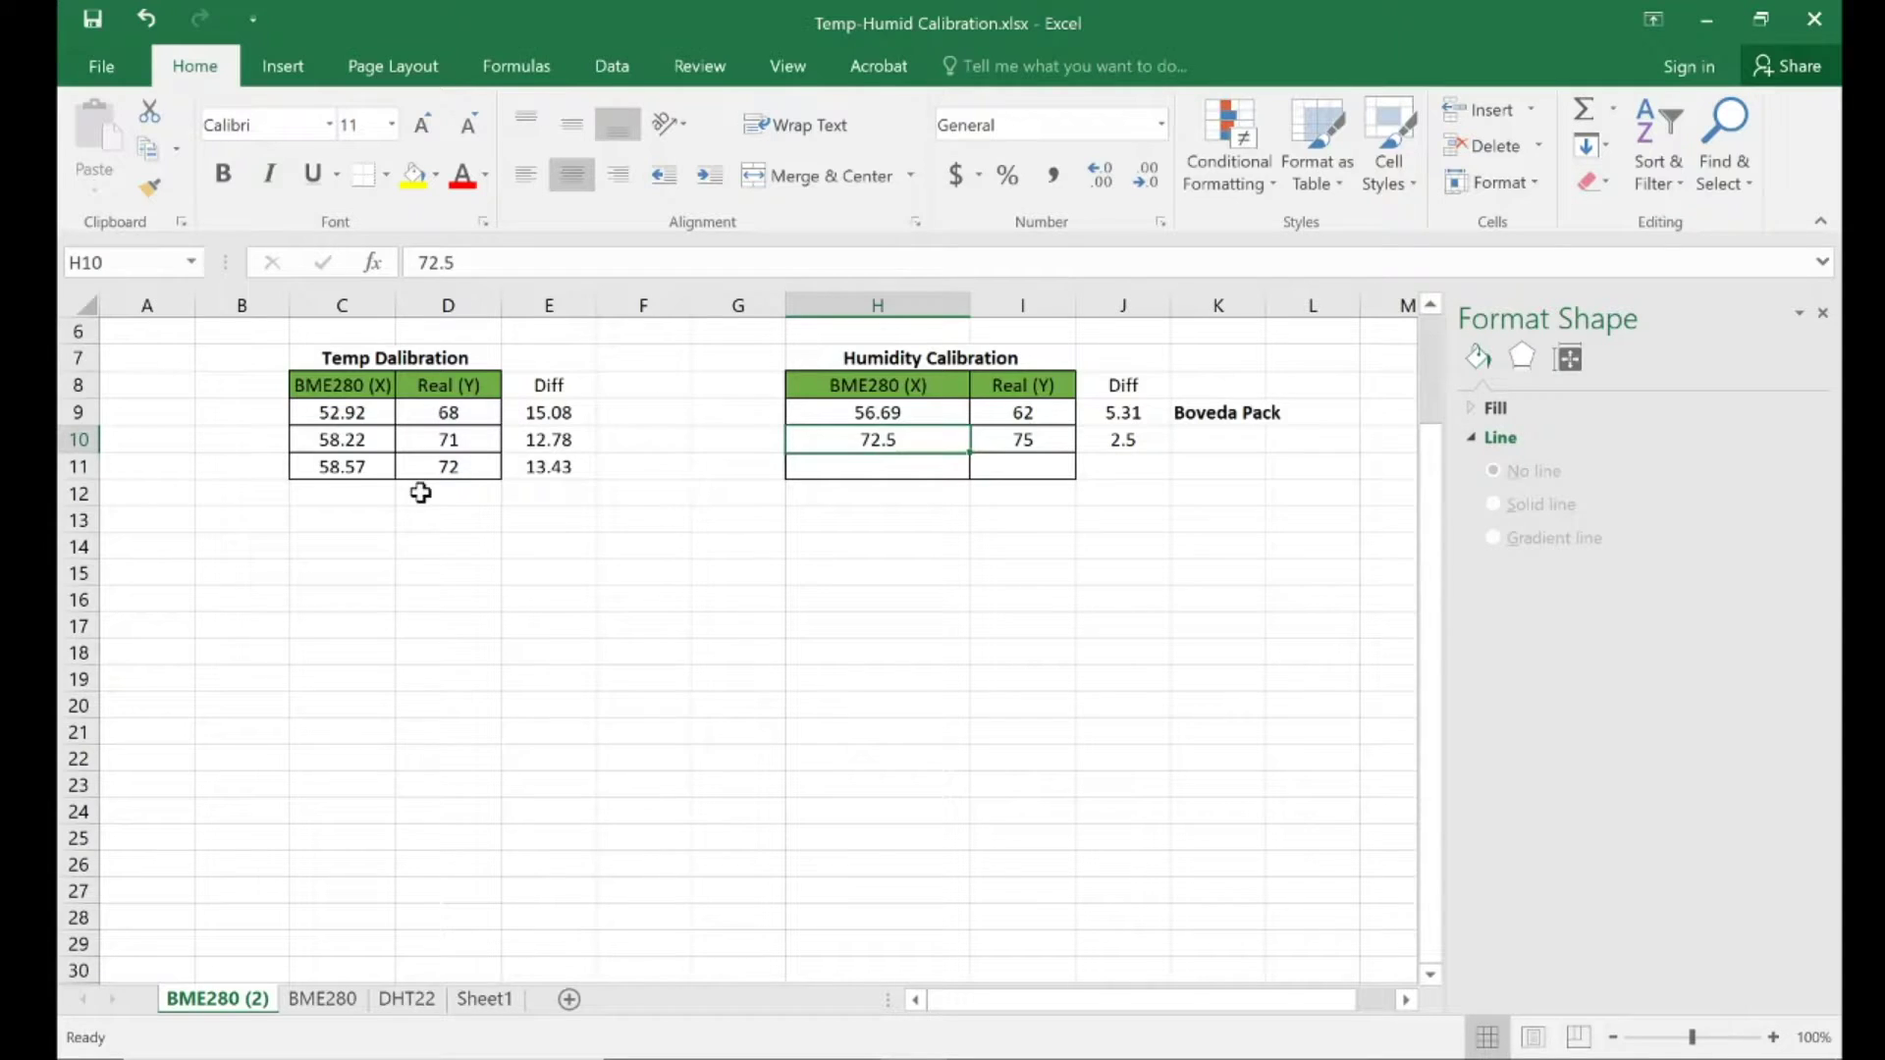
left_click(458, 442)
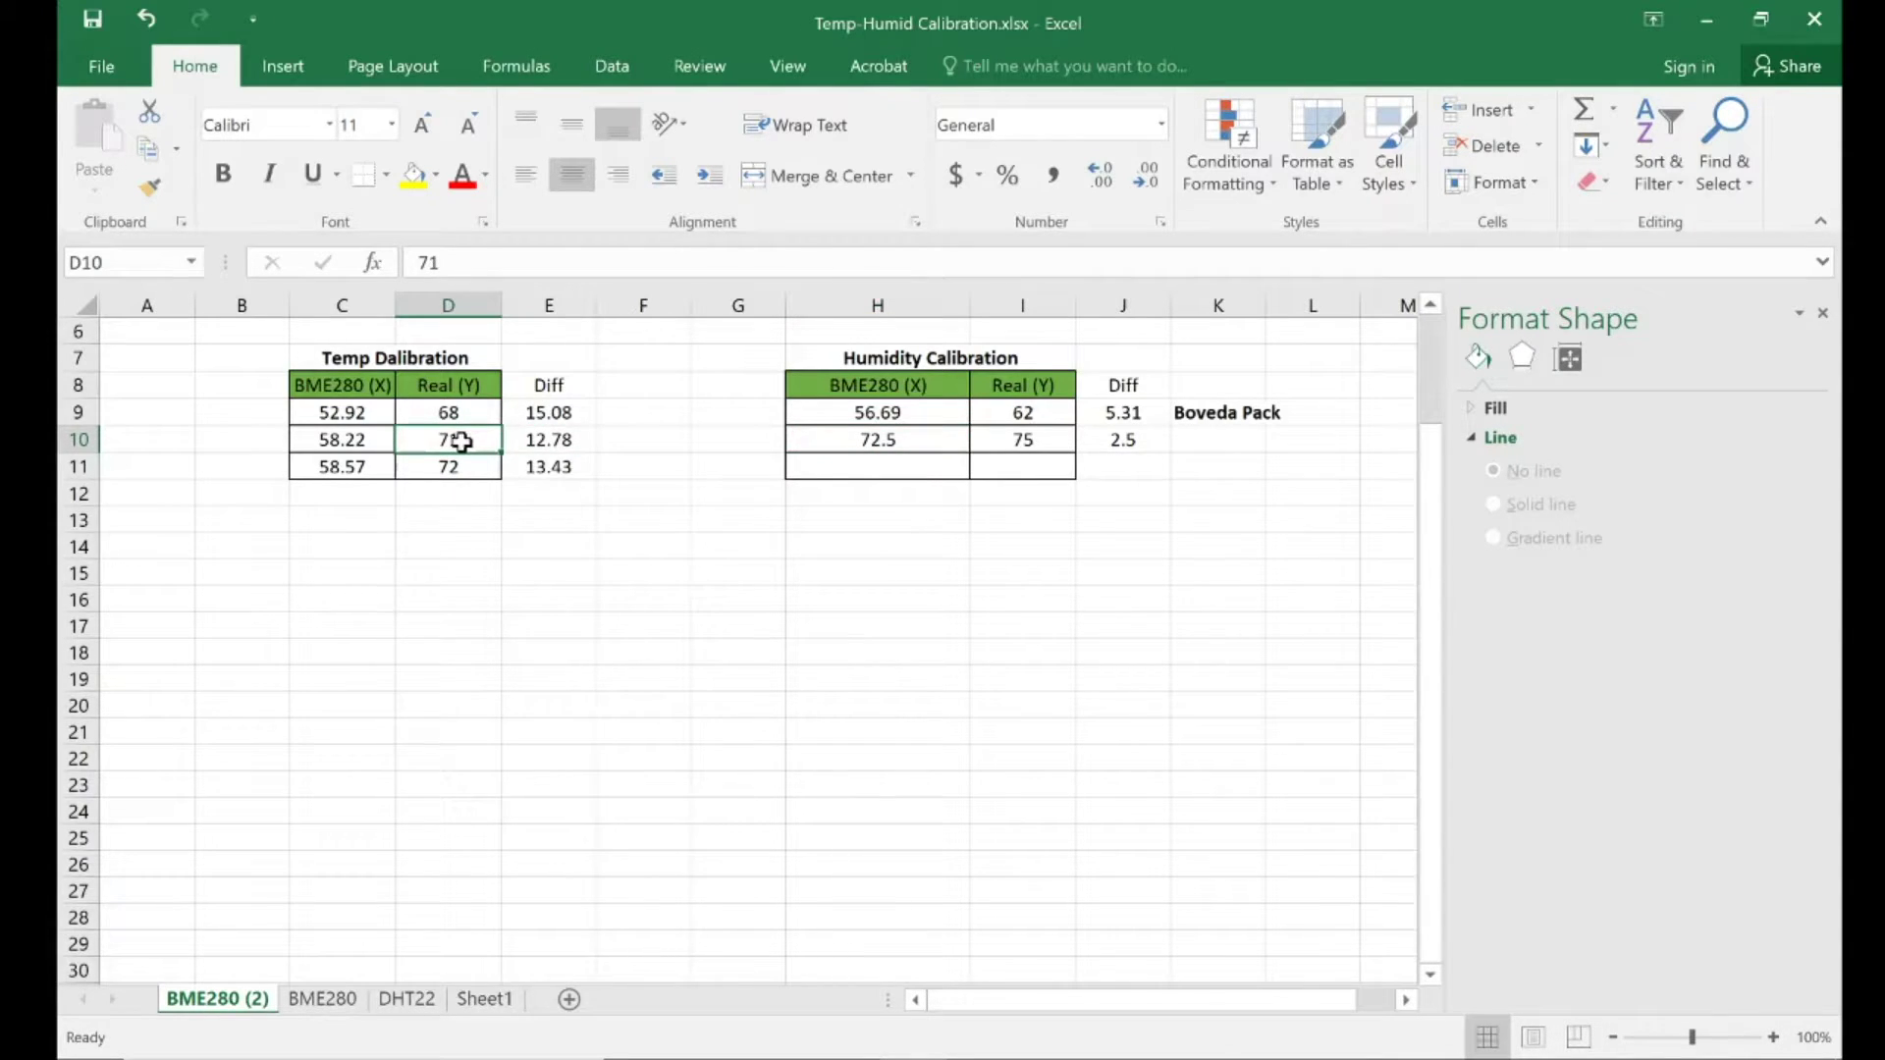
left_click(366, 435)
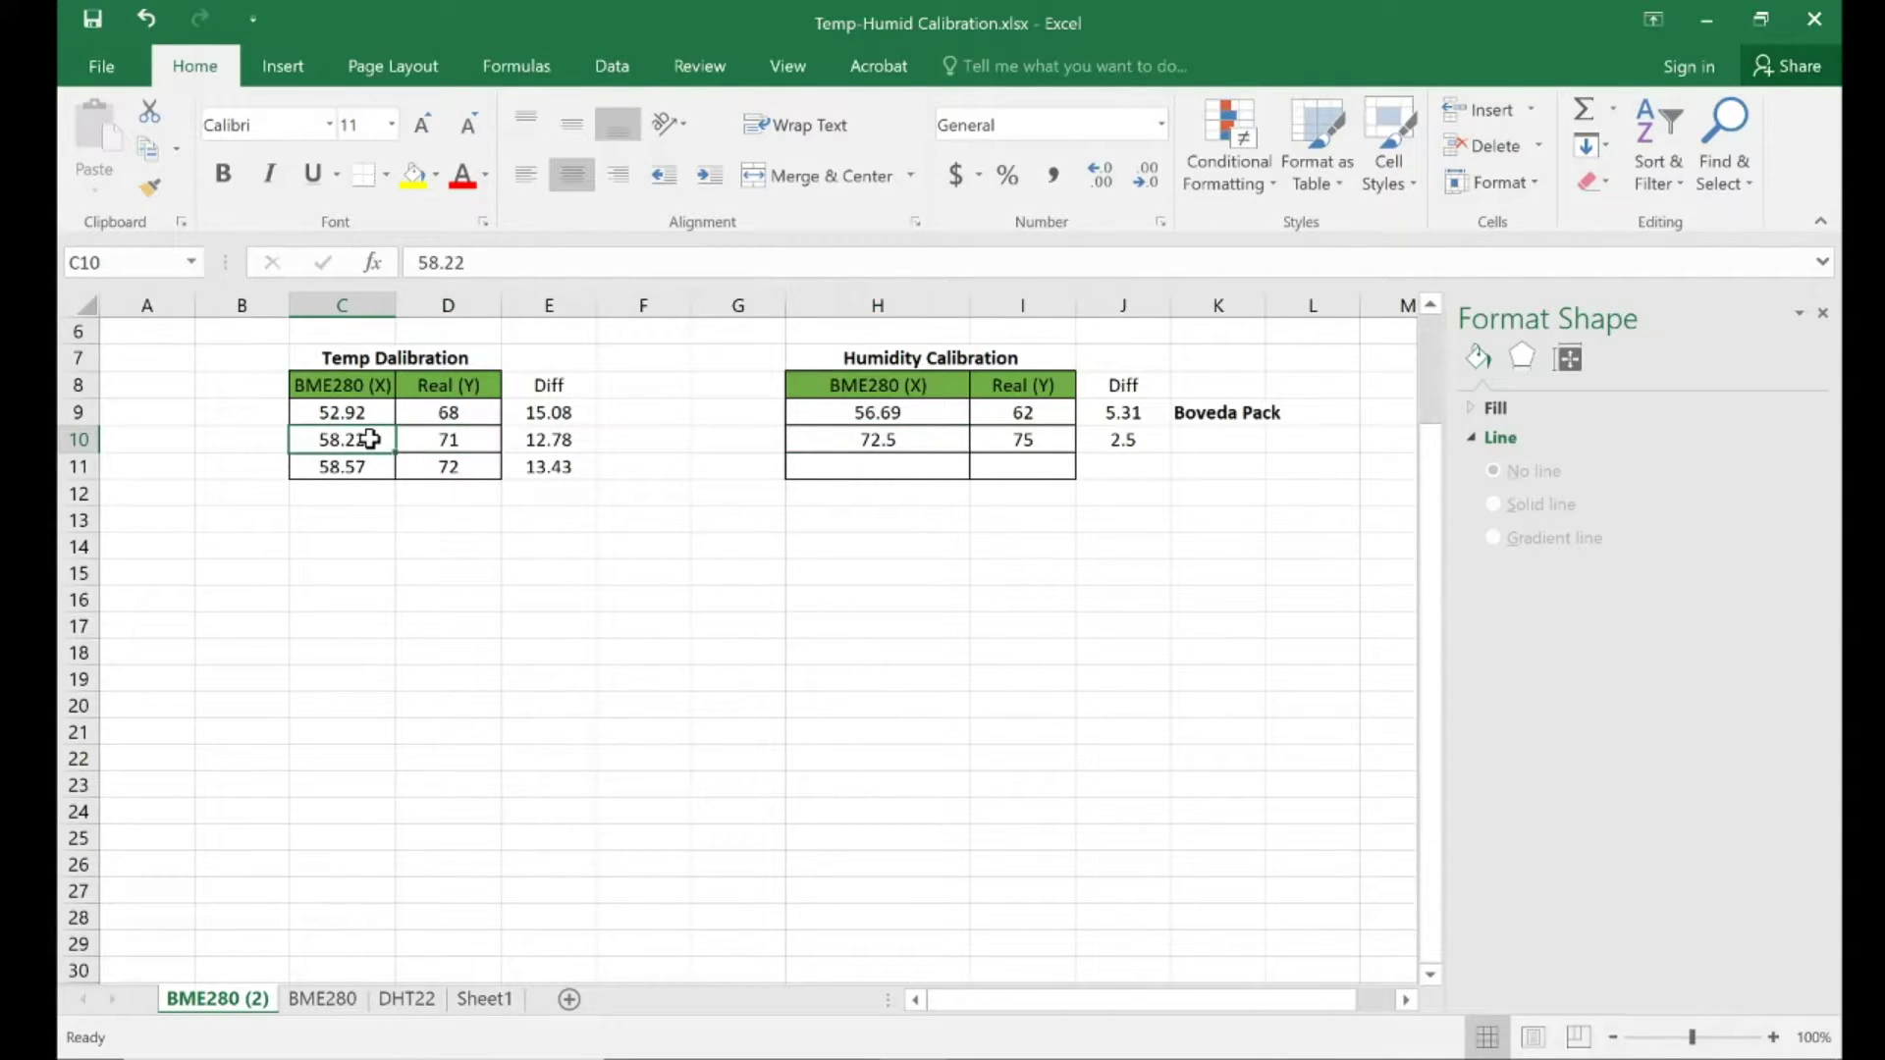
- Compare the Diff values between real and BME280 readings in the temperature and humidity calibration tables
left_click(746, 619)
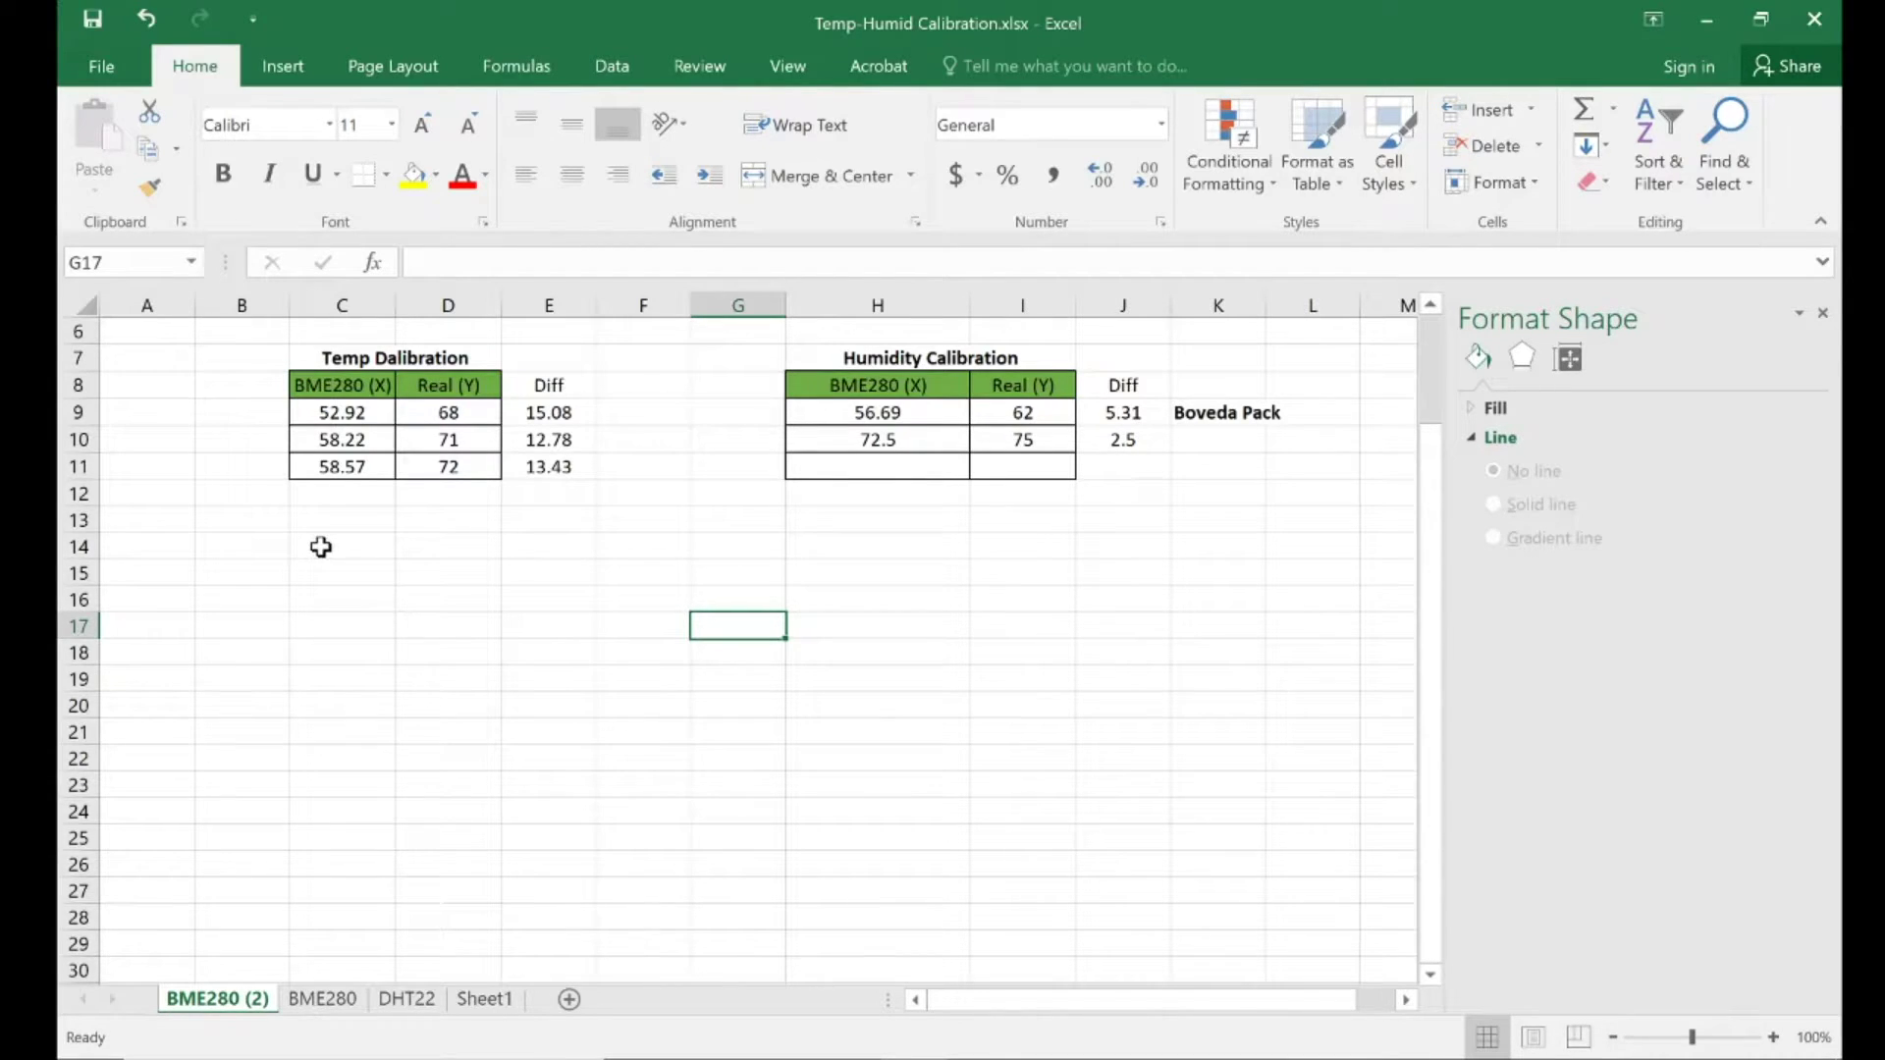
left_click_drag(345, 419, 446, 470)
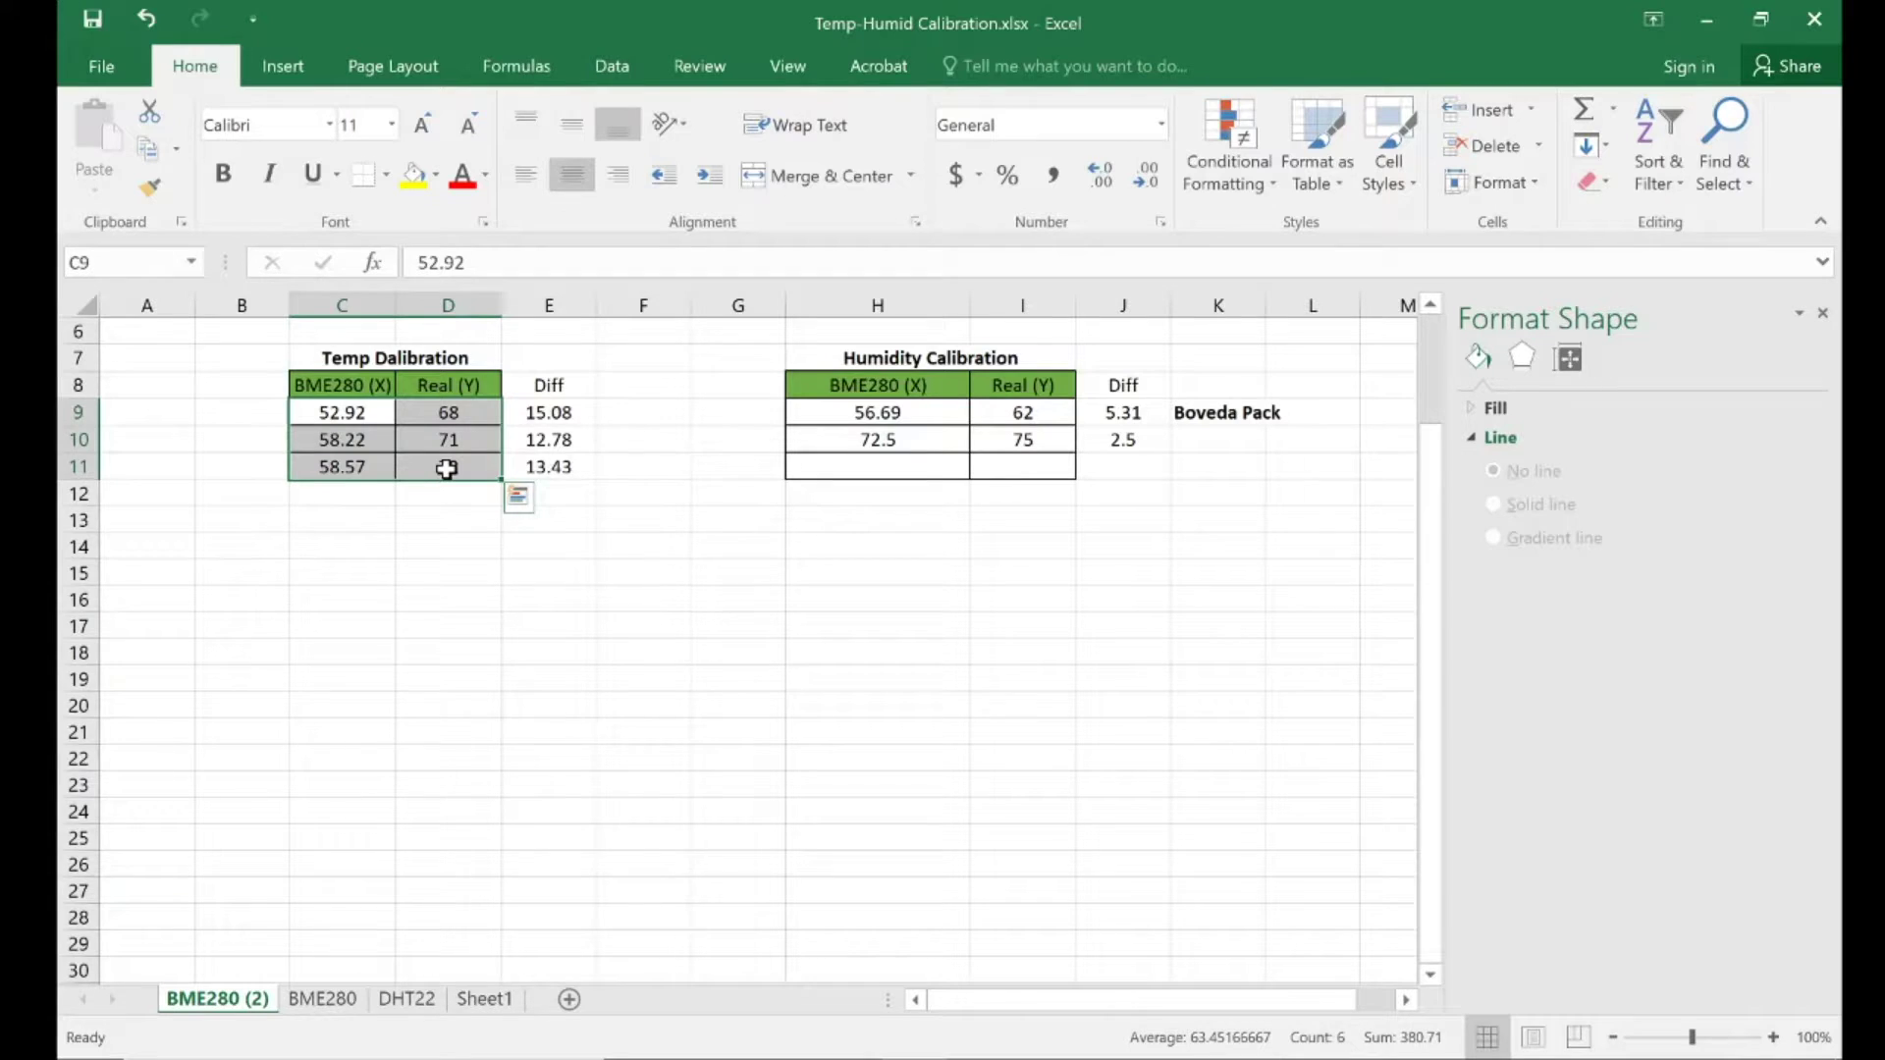
left_click(557, 414)
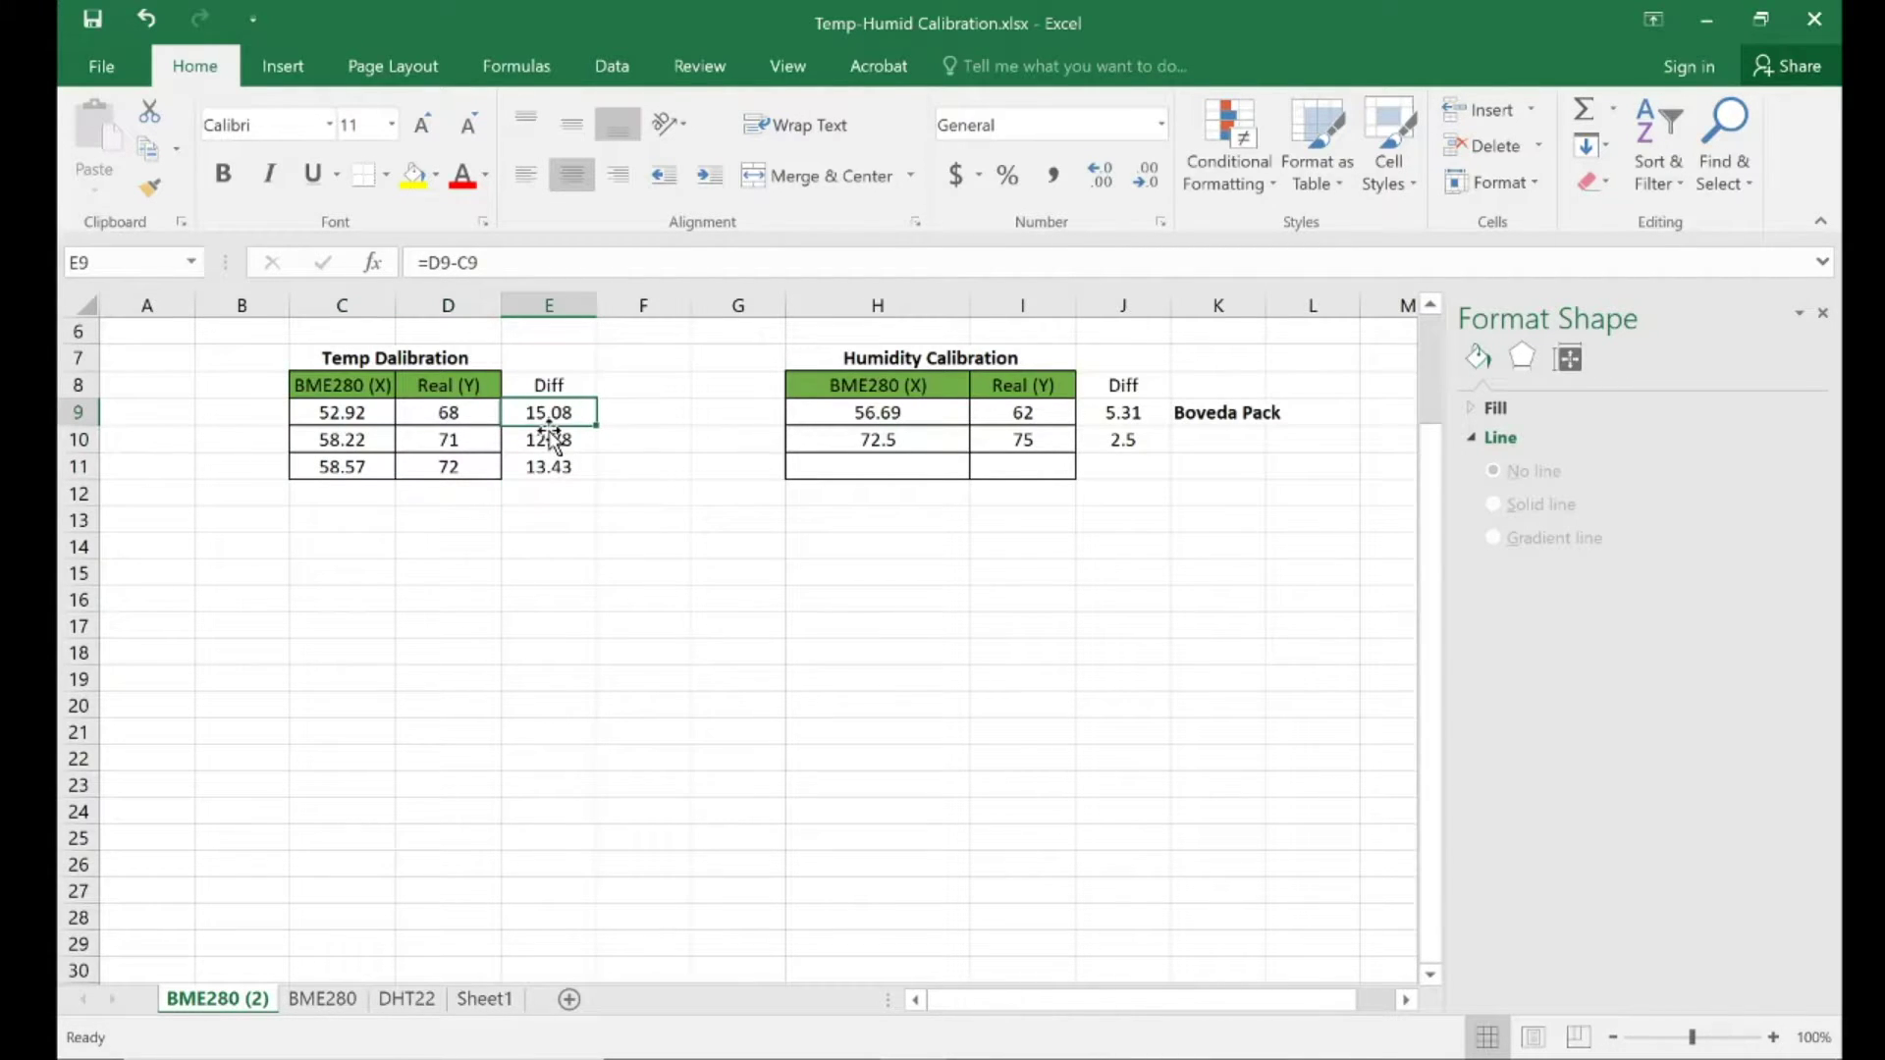
left_click(546, 441)
left_click(547, 470)
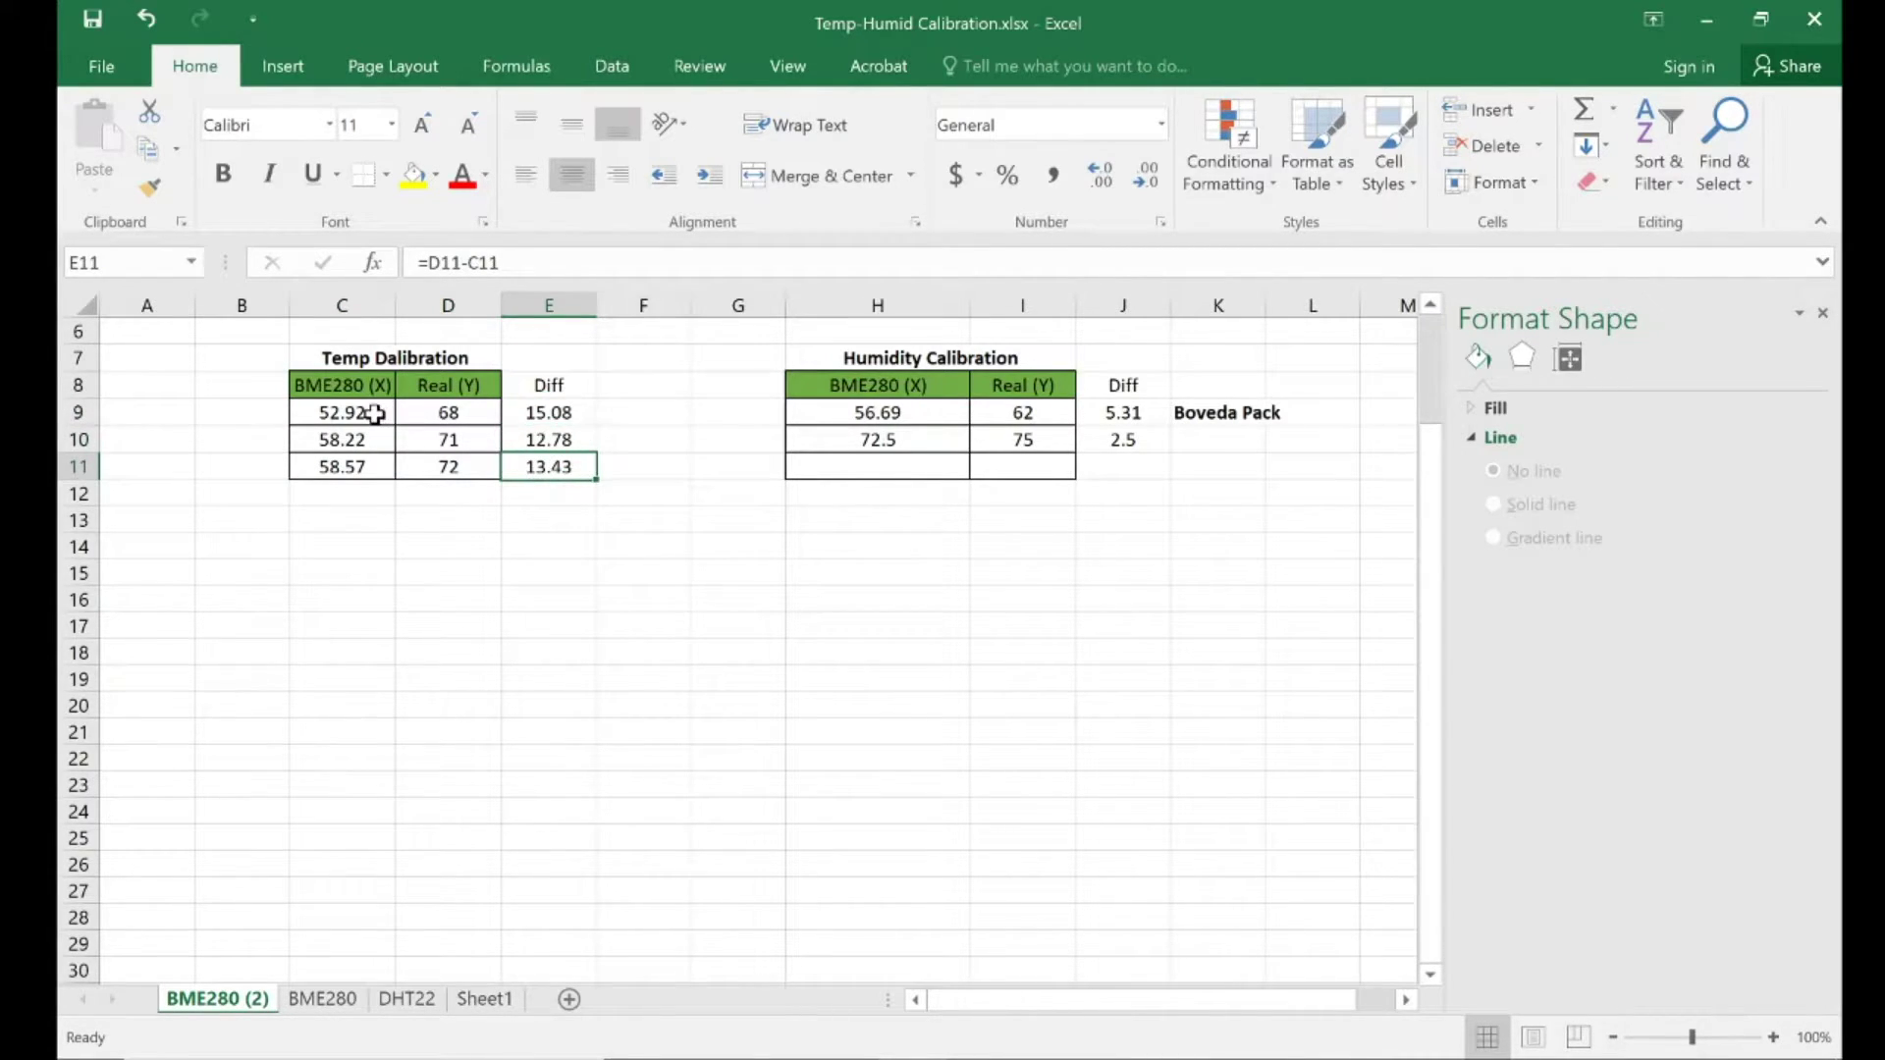
left_click(1135, 410)
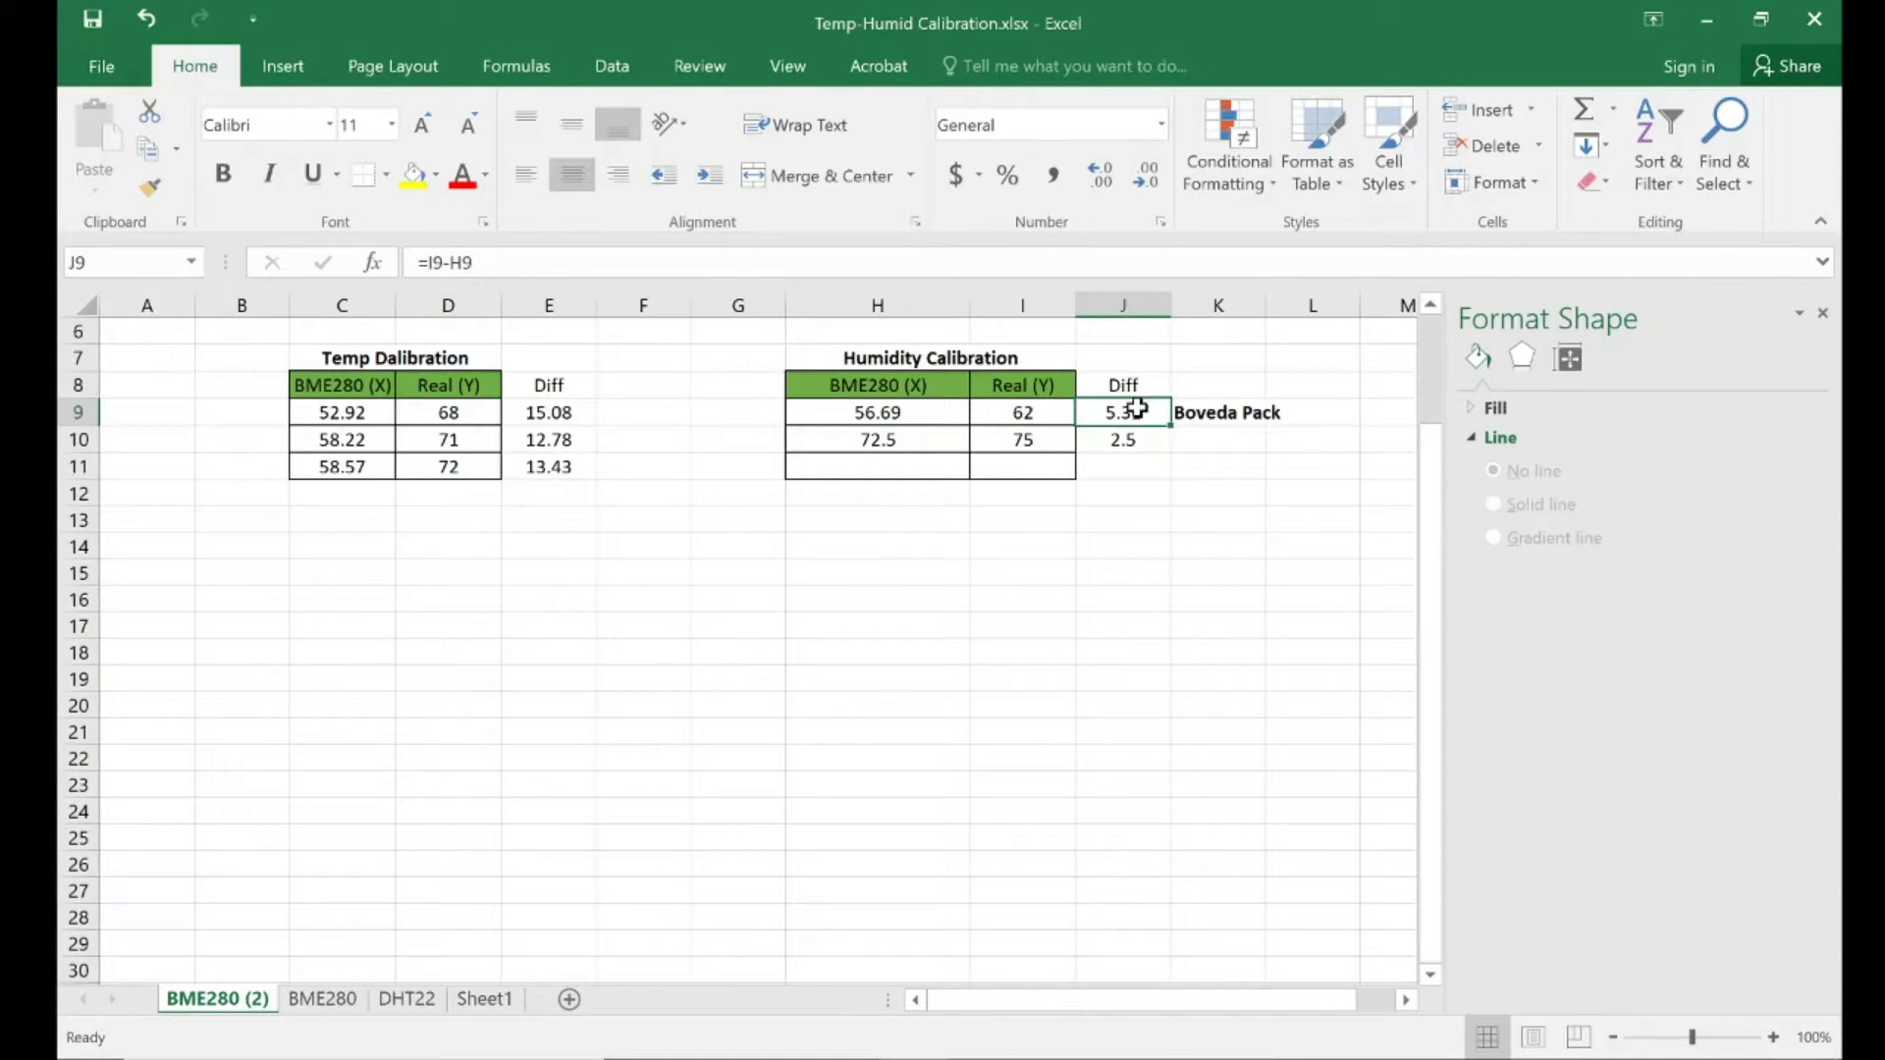
left_click_drag(1131, 442, 1127, 409)
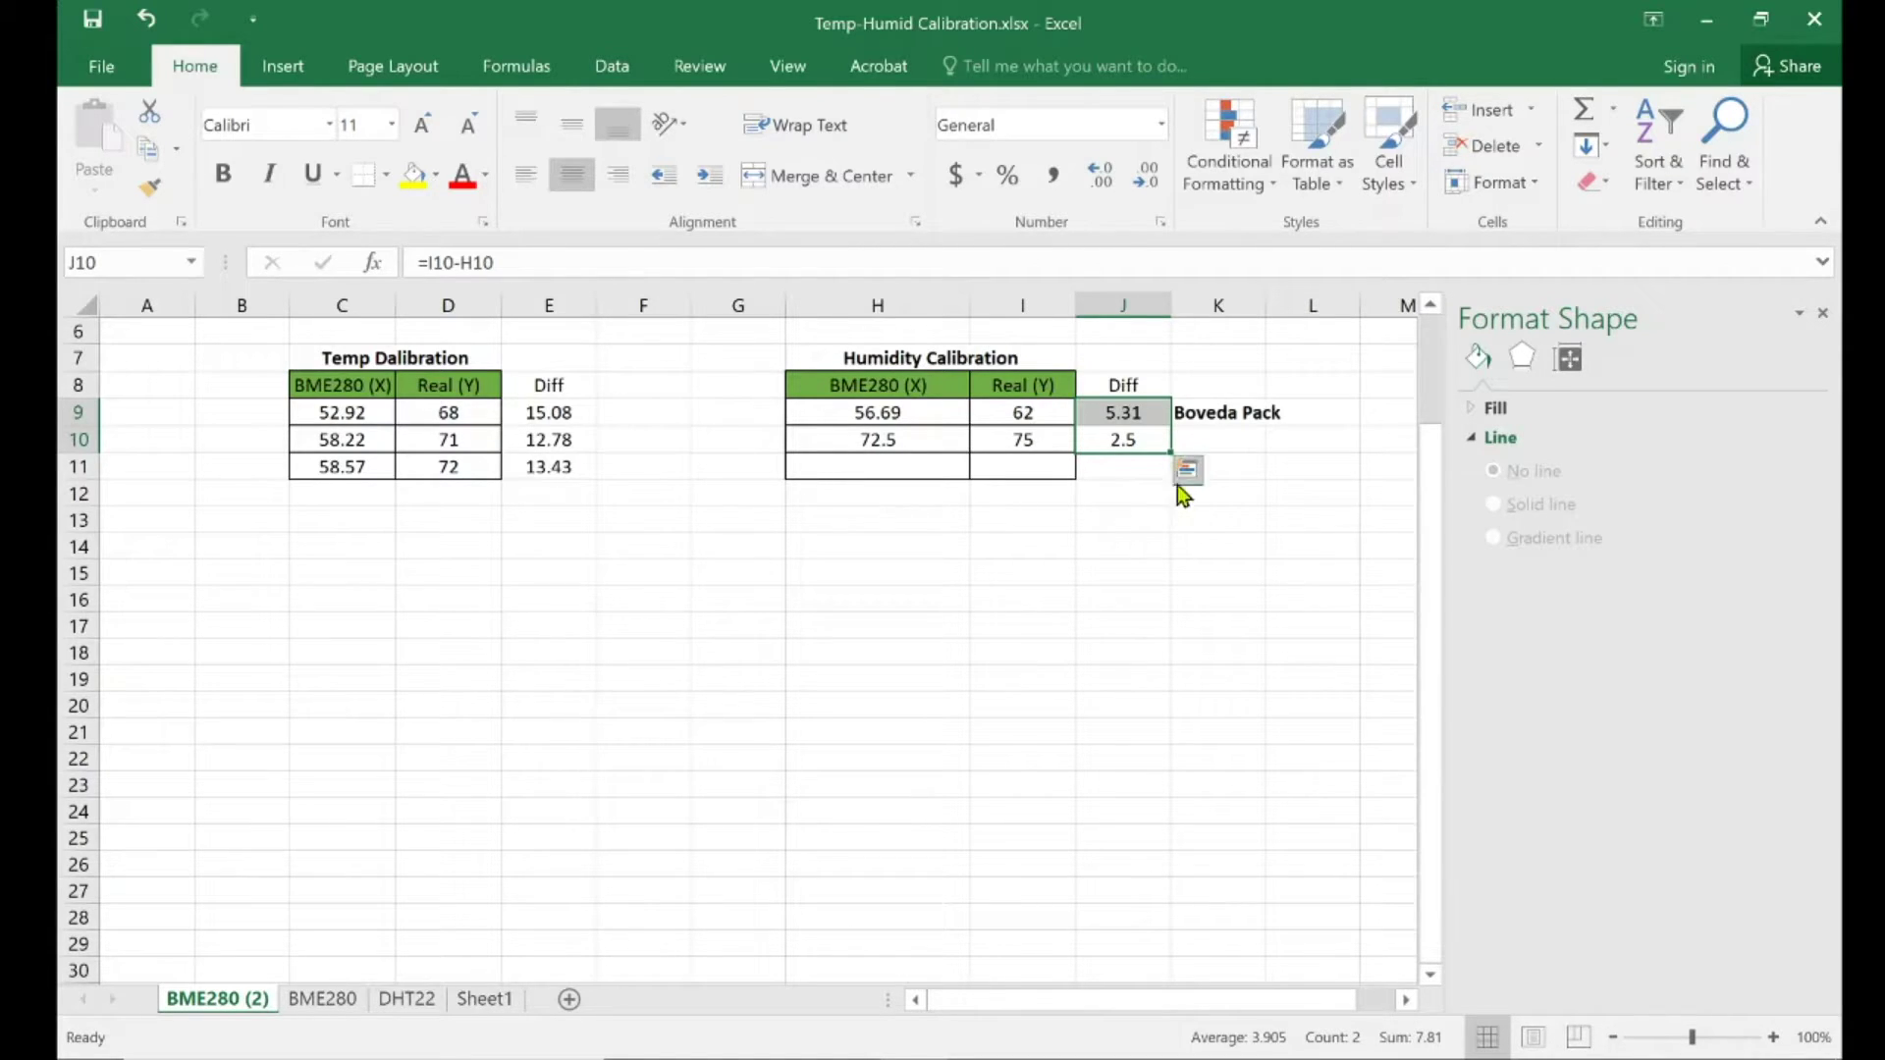
left_click(1145, 516)
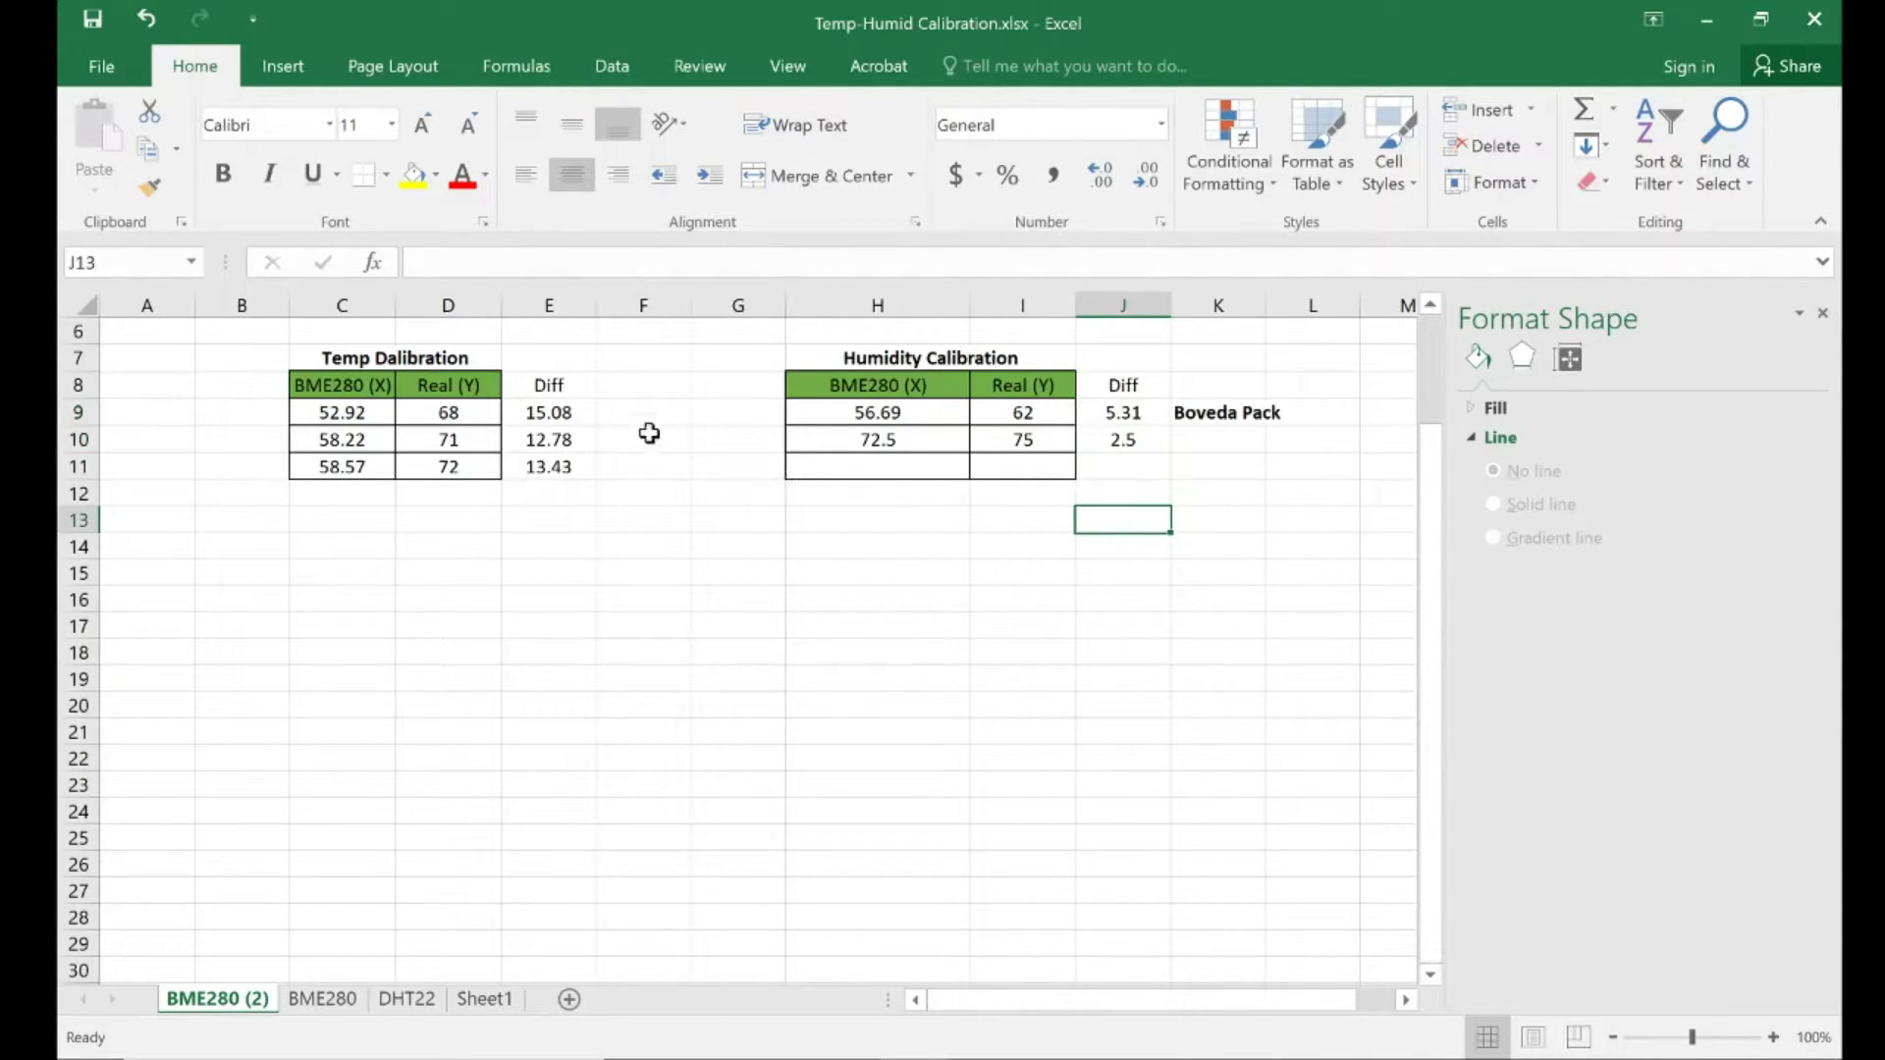
- Examine the temperature table's Diff column against the BME280 (X) and Real (Y) readings in its third row
left_click_drag(563, 412, 561, 464)
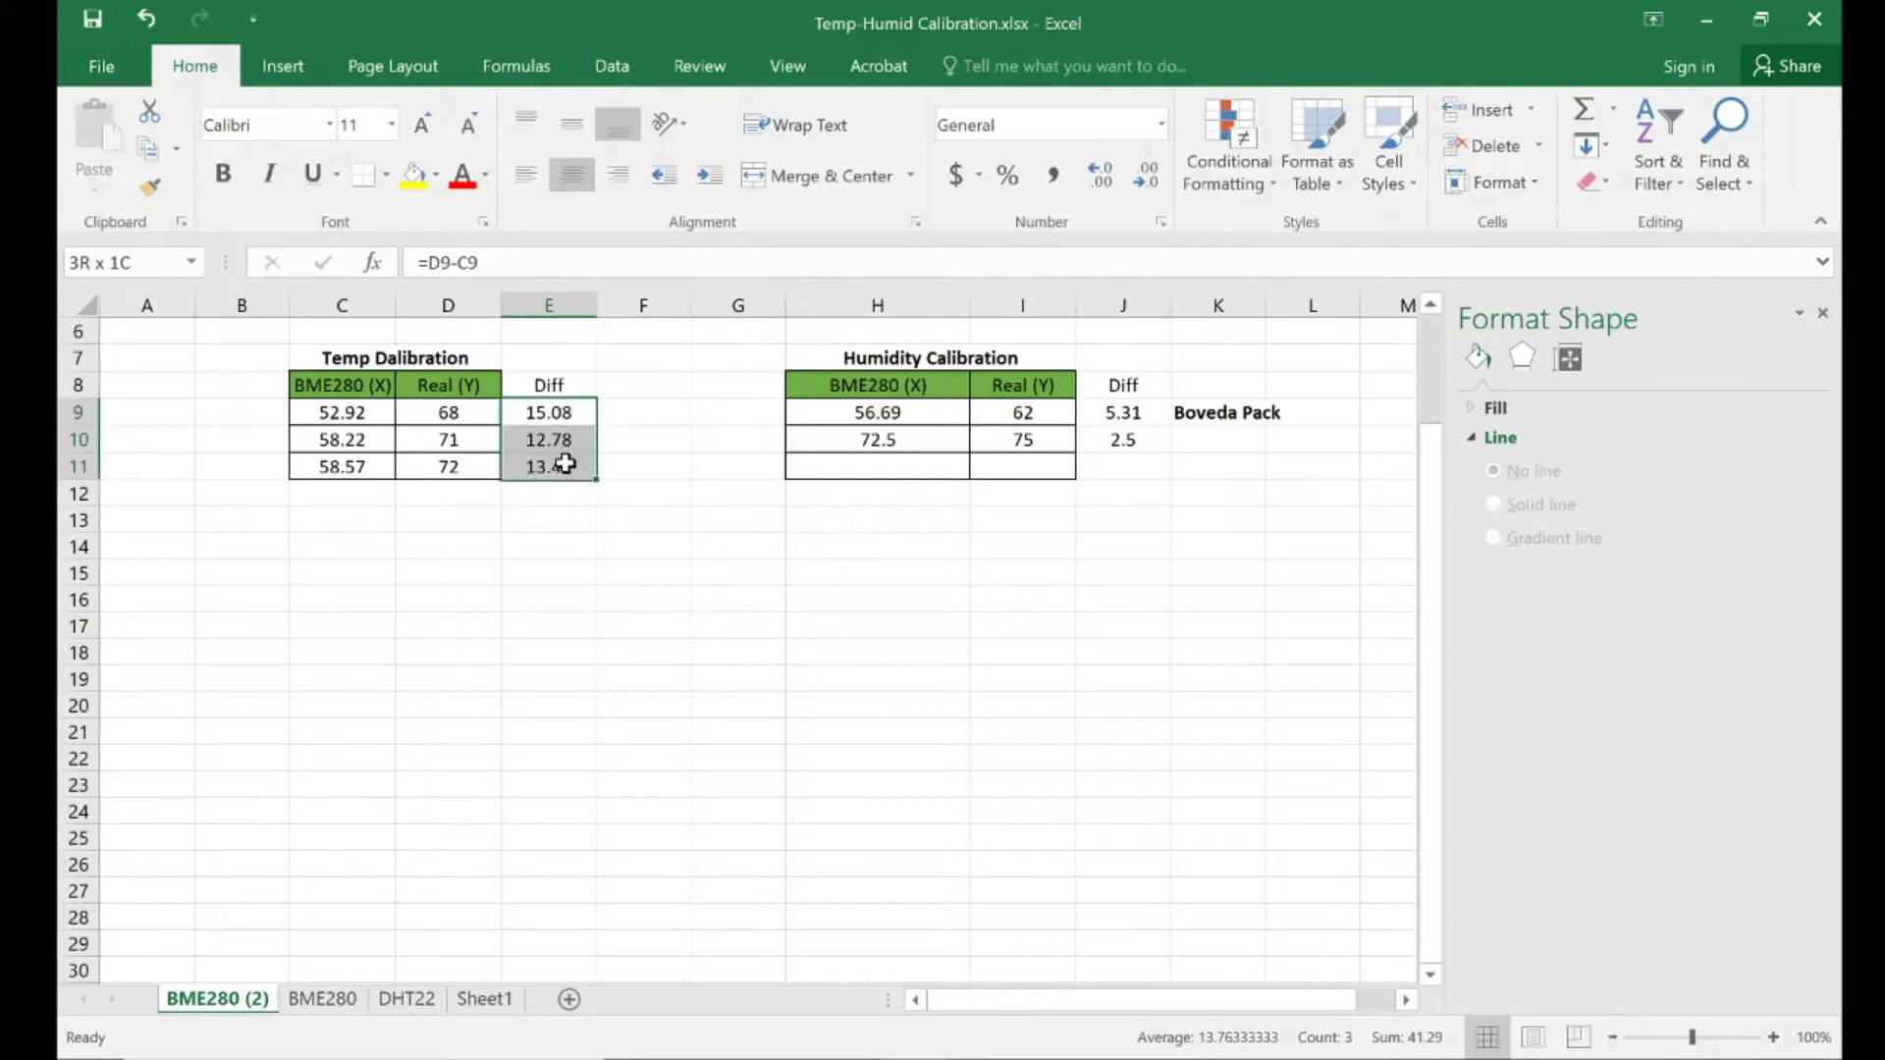
left_click(581, 516)
left_click(560, 468)
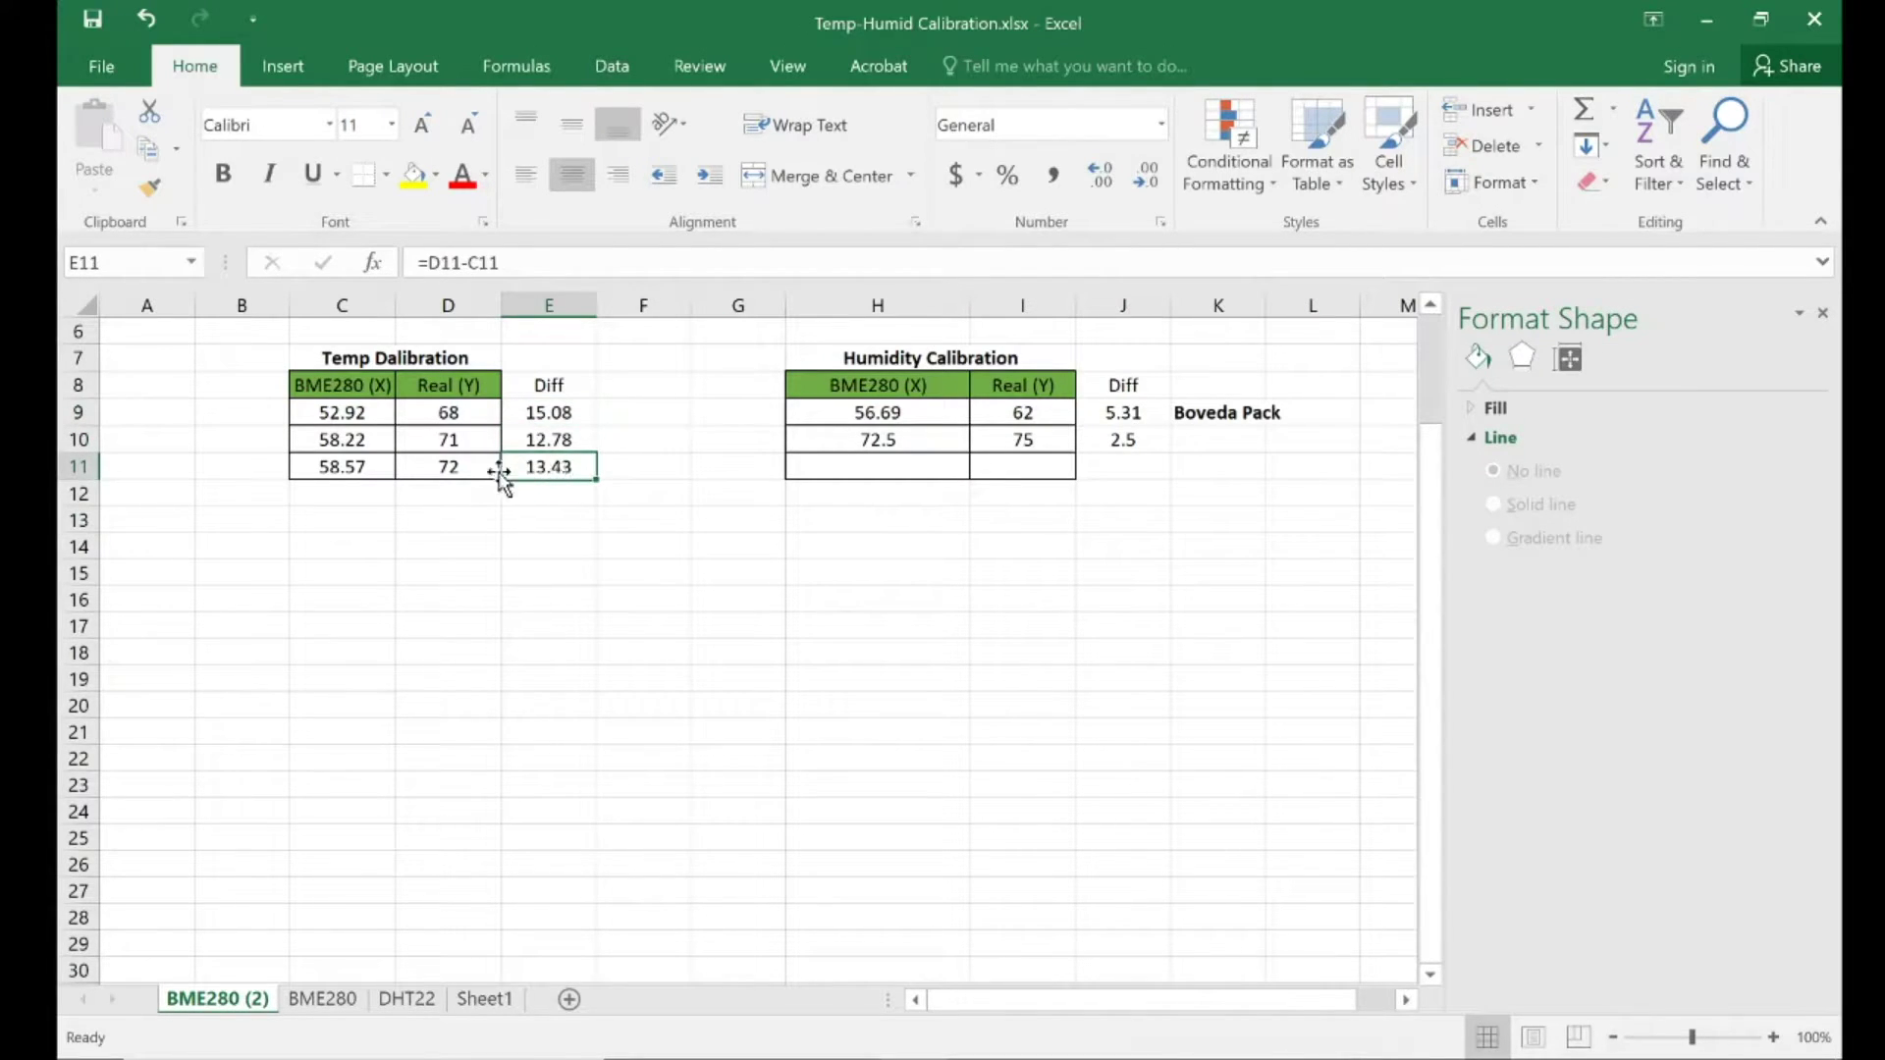
left_click(361, 467)
left_click(437, 467)
left_click(575, 473)
left_click(587, 418)
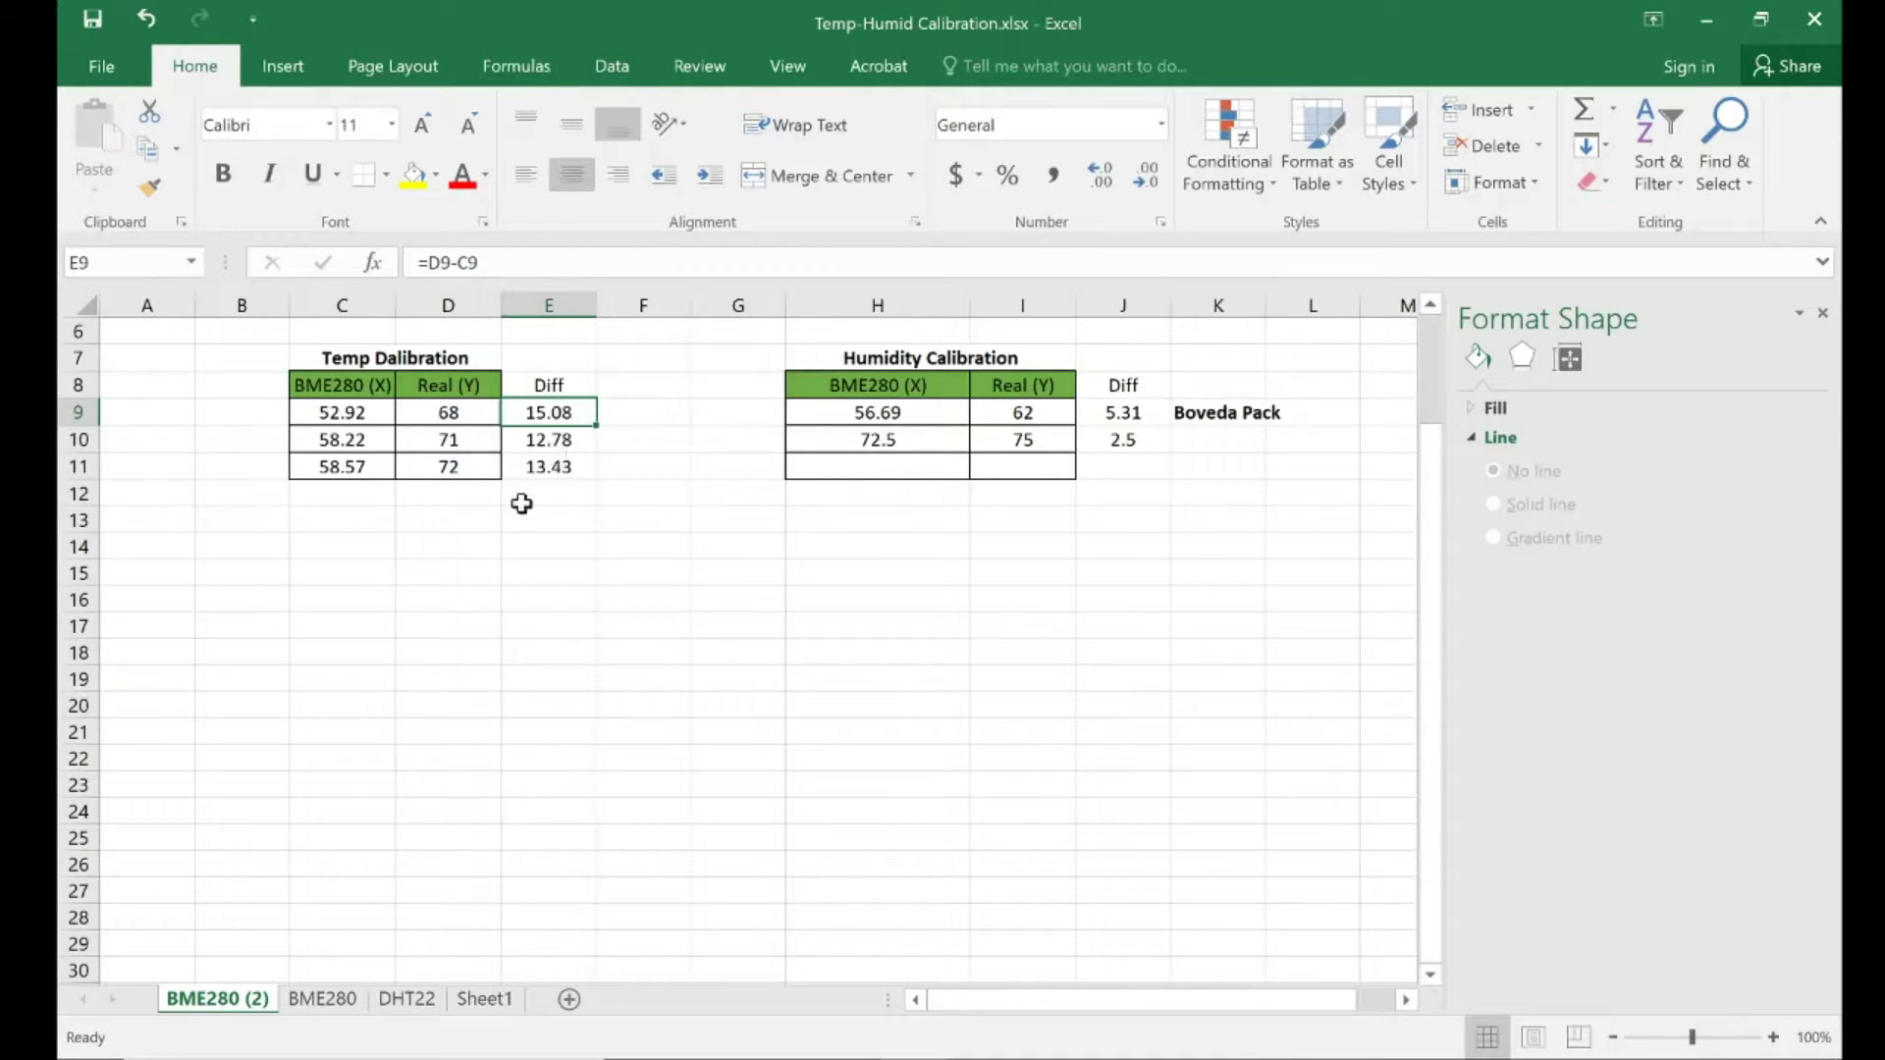
- Insert a scatter chart with smooth lines and markers from temperature readings C9:D11 and place it below the temperature table
left_click_drag(334, 420, 427, 465)
left_click(280, 65)
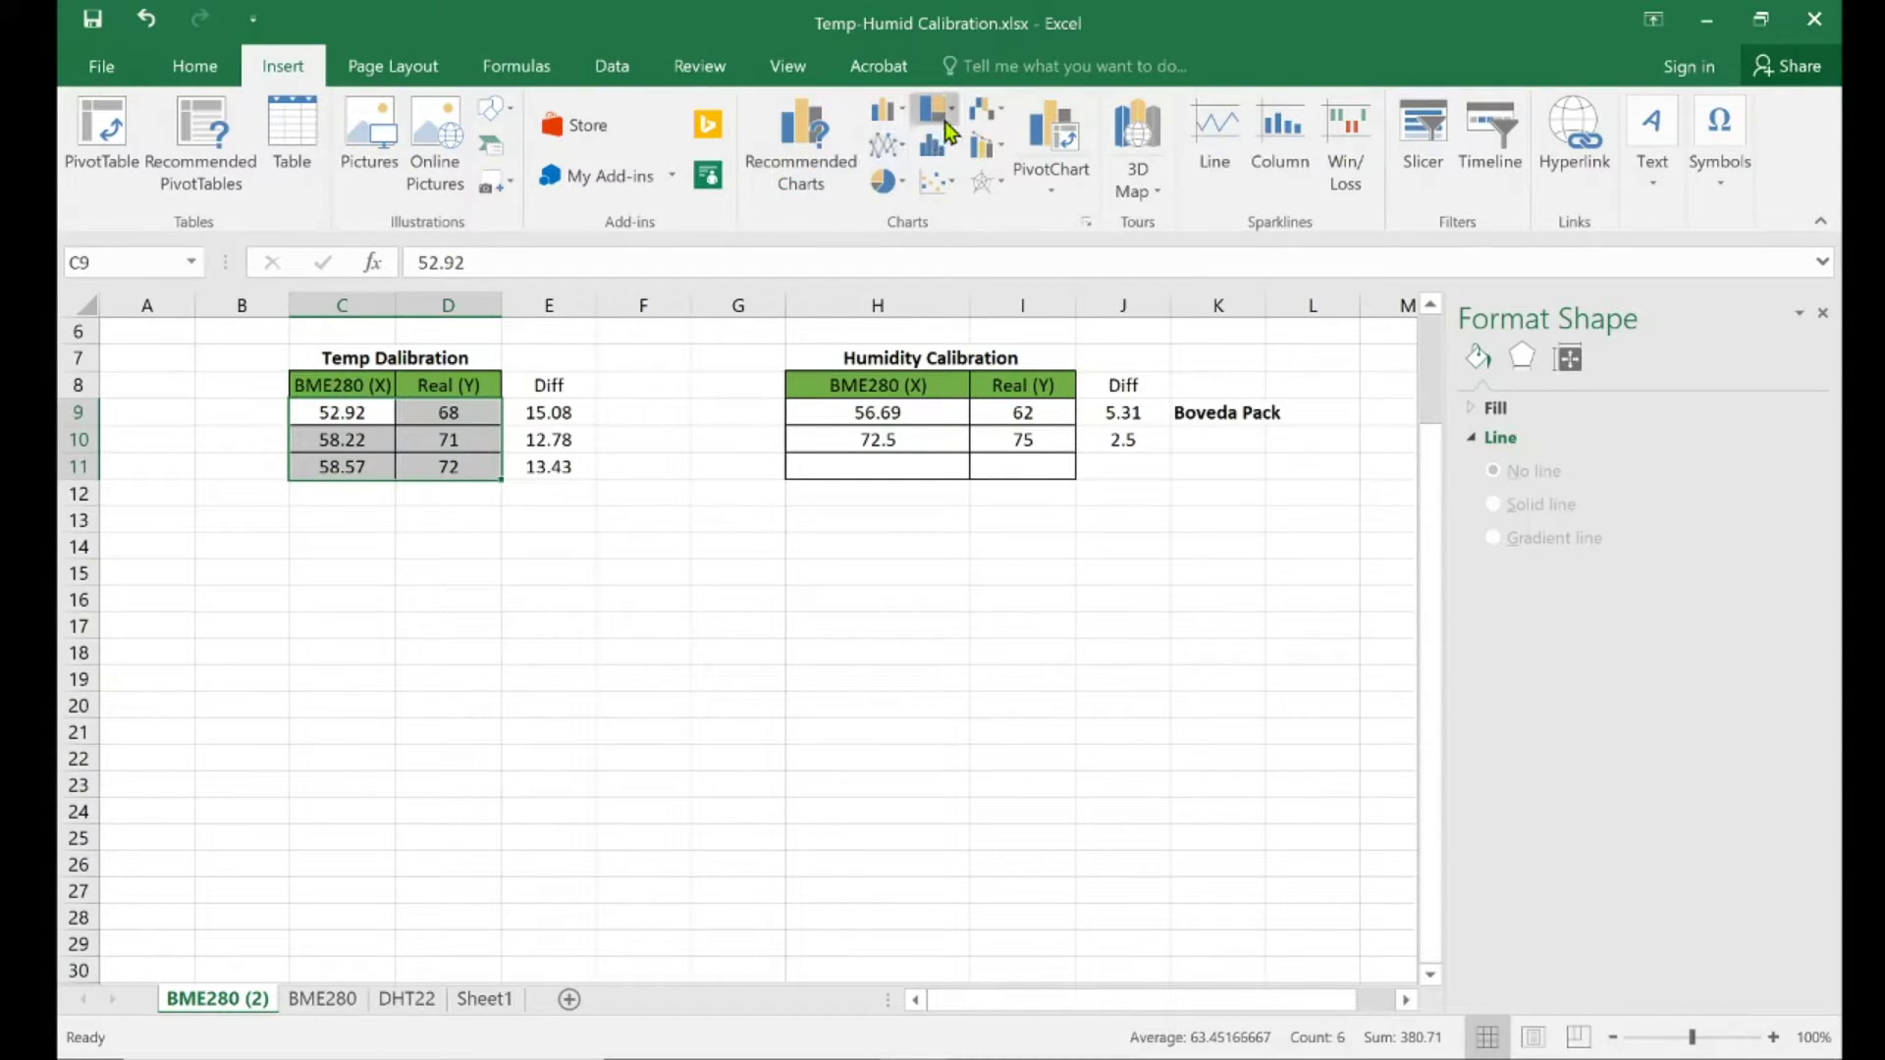
left_click(940, 181)
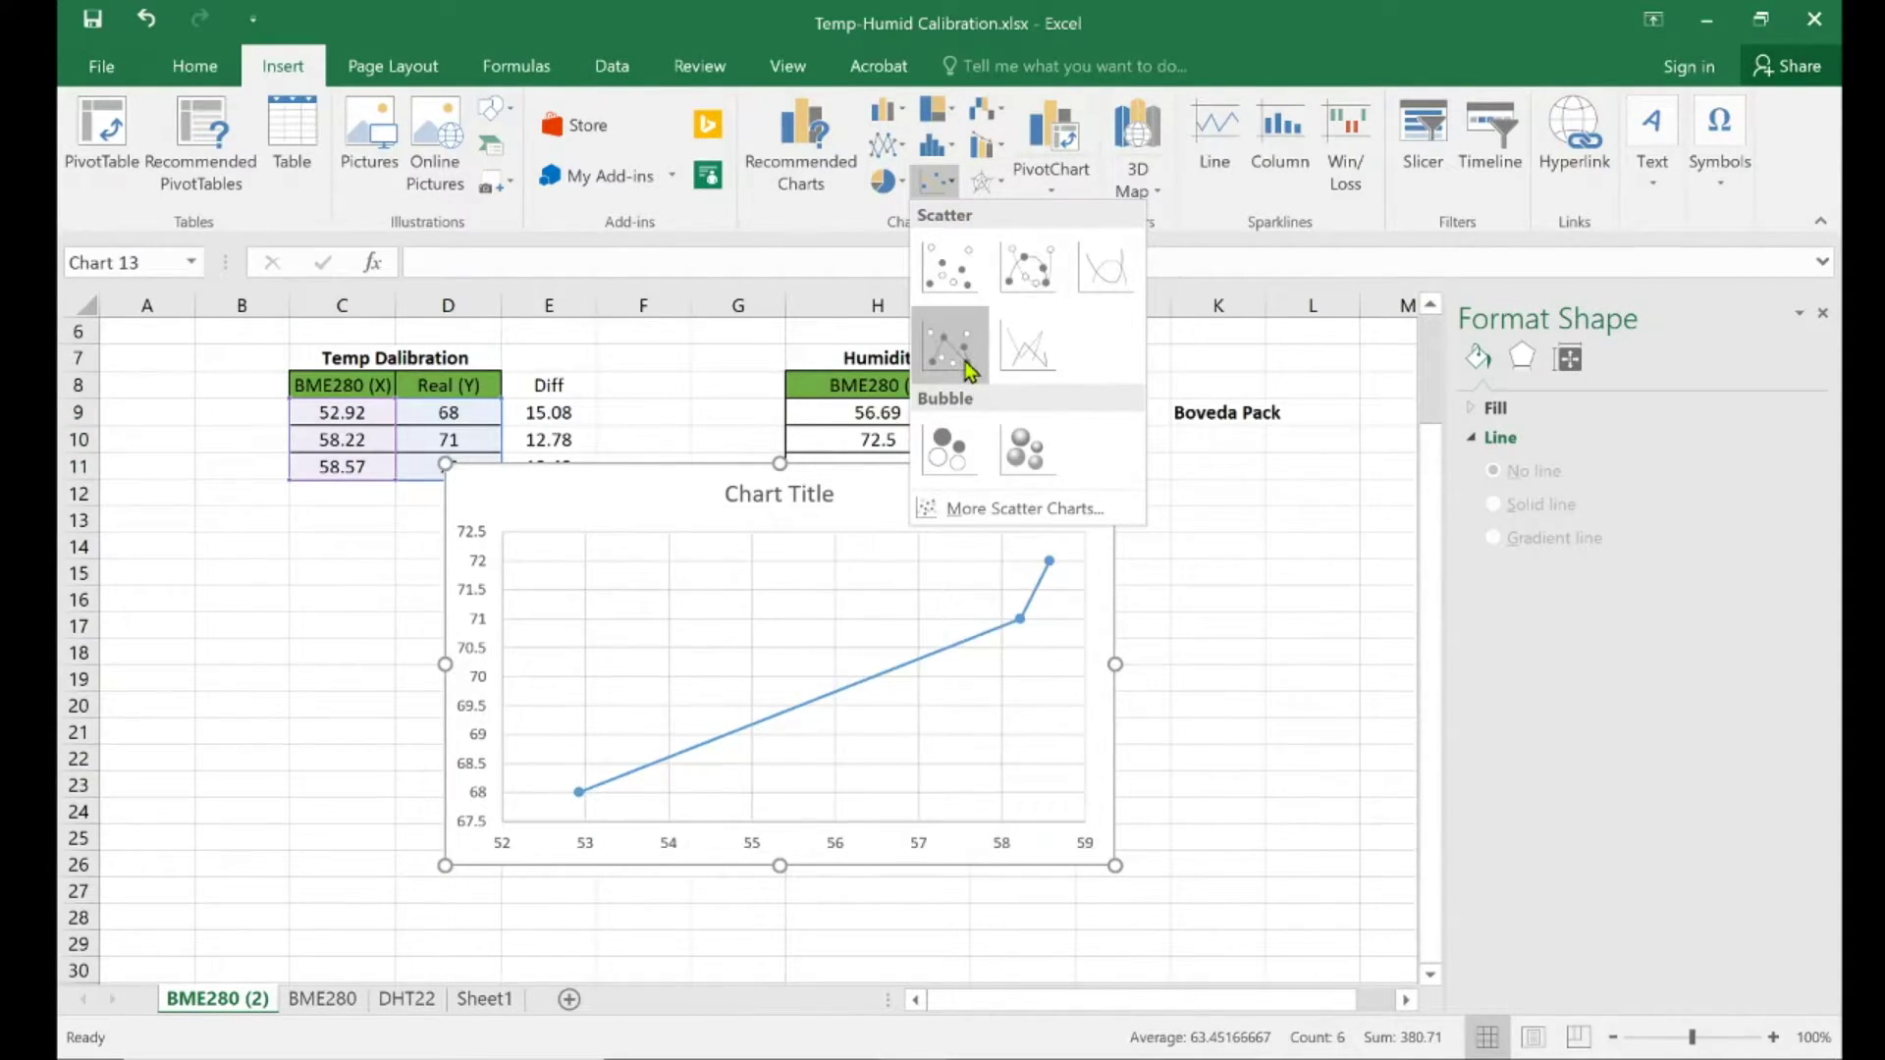
left_click(1019, 279)
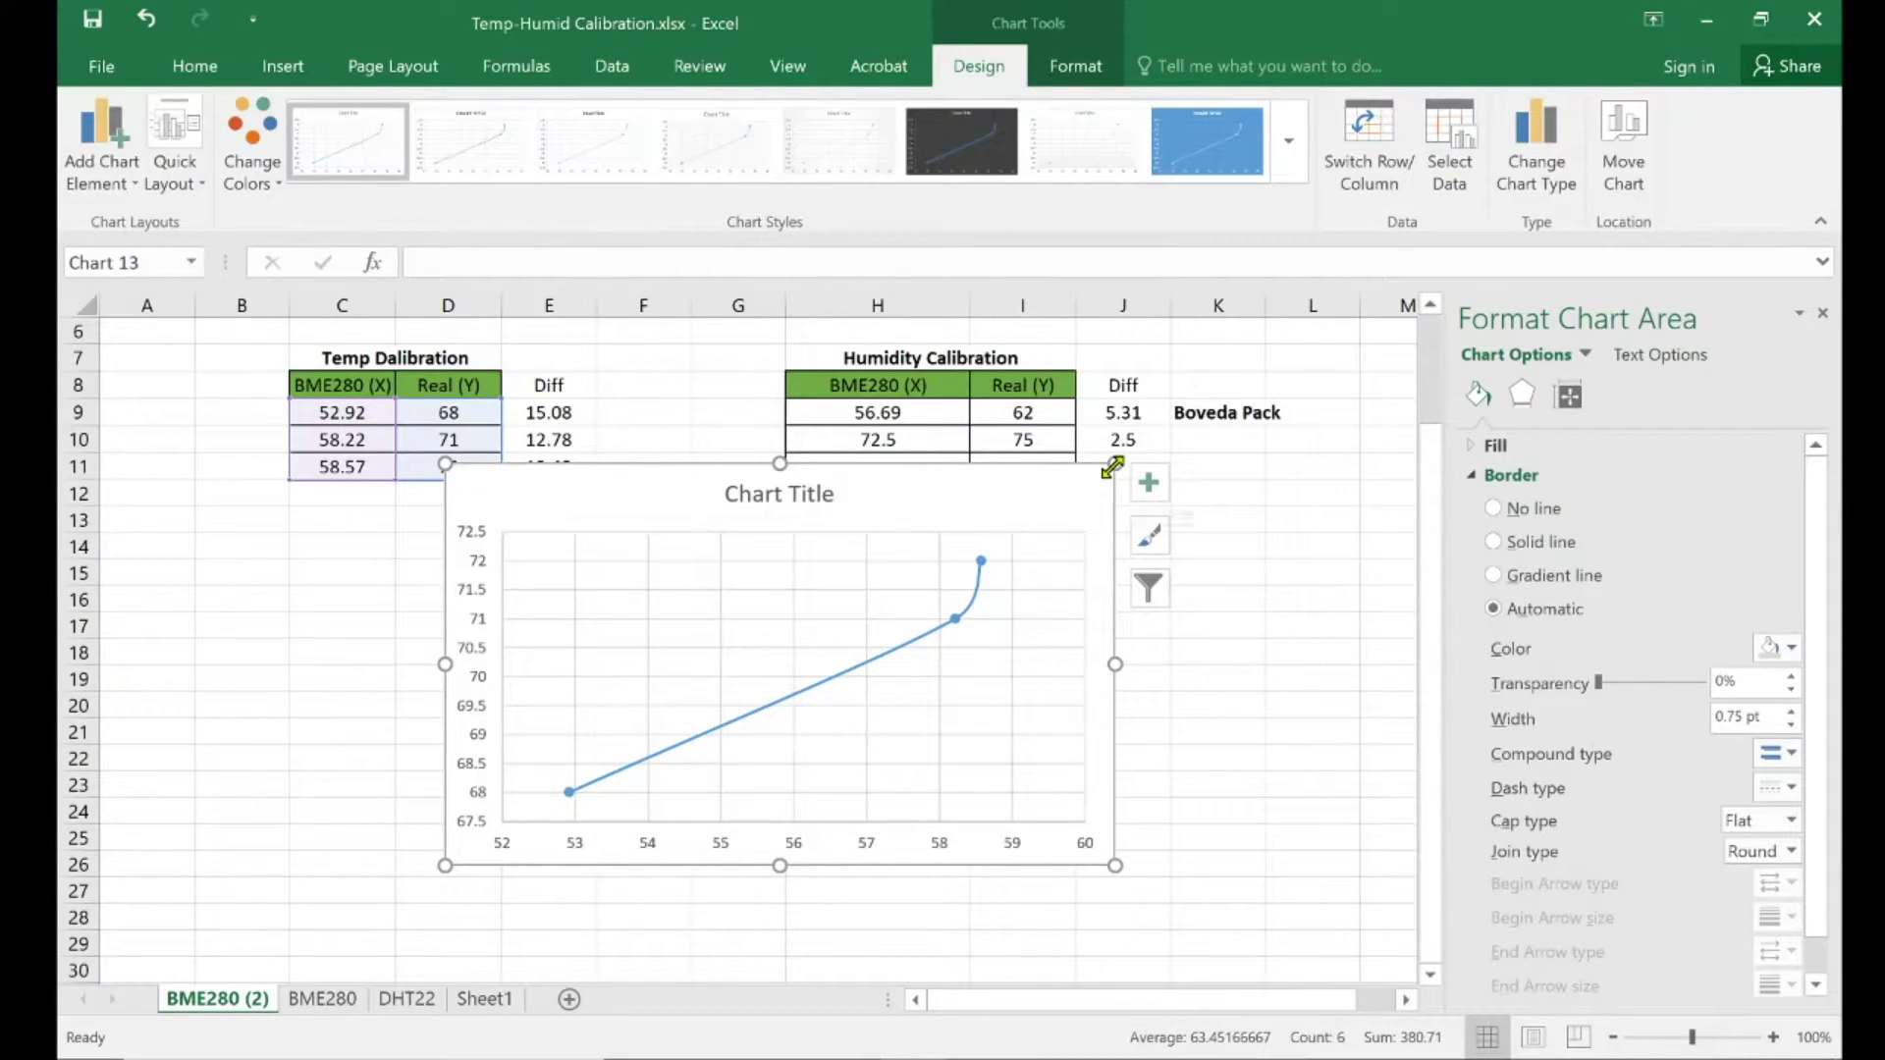
left_click_drag(1078, 483, 709, 526)
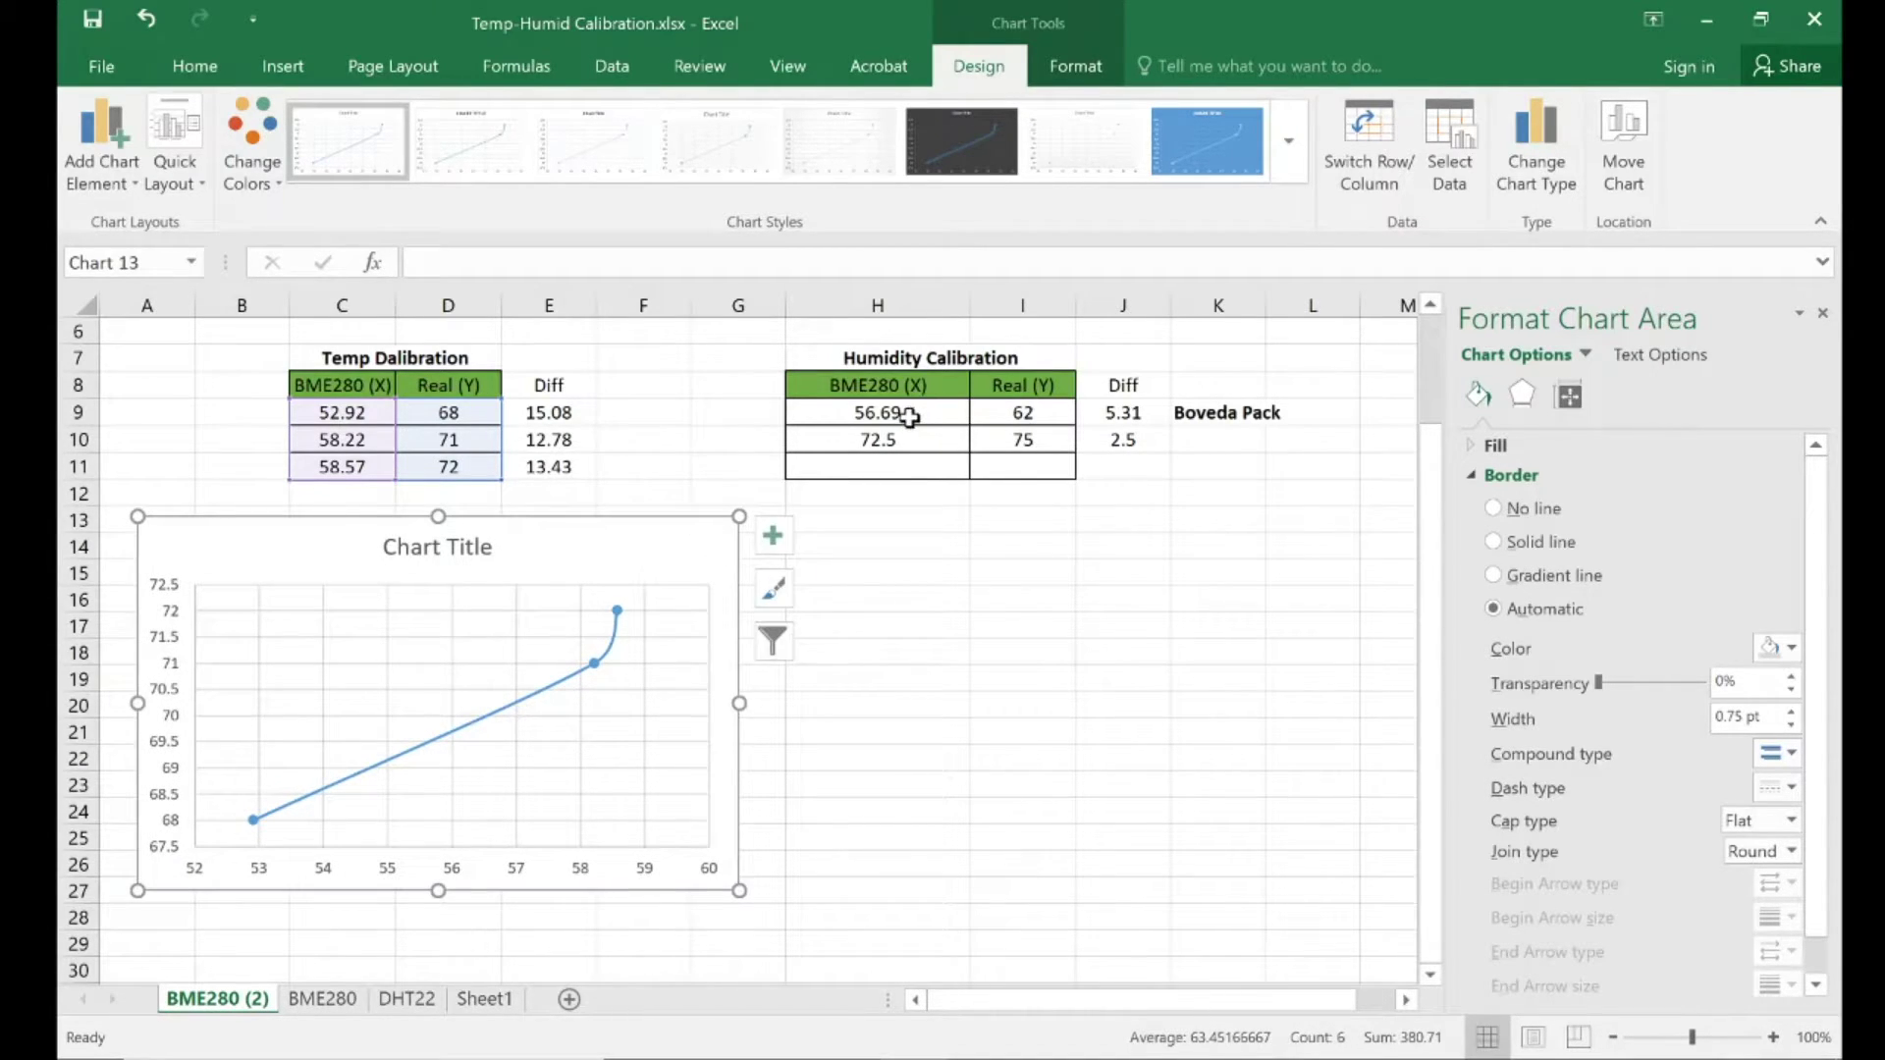
- Insert a smooth-line scatter chart with markers from humidity readings H9:I10, then fit it beside the temperature chart below the humidity table
left_click(904, 416)
left_click_drag(904, 415, 998, 438)
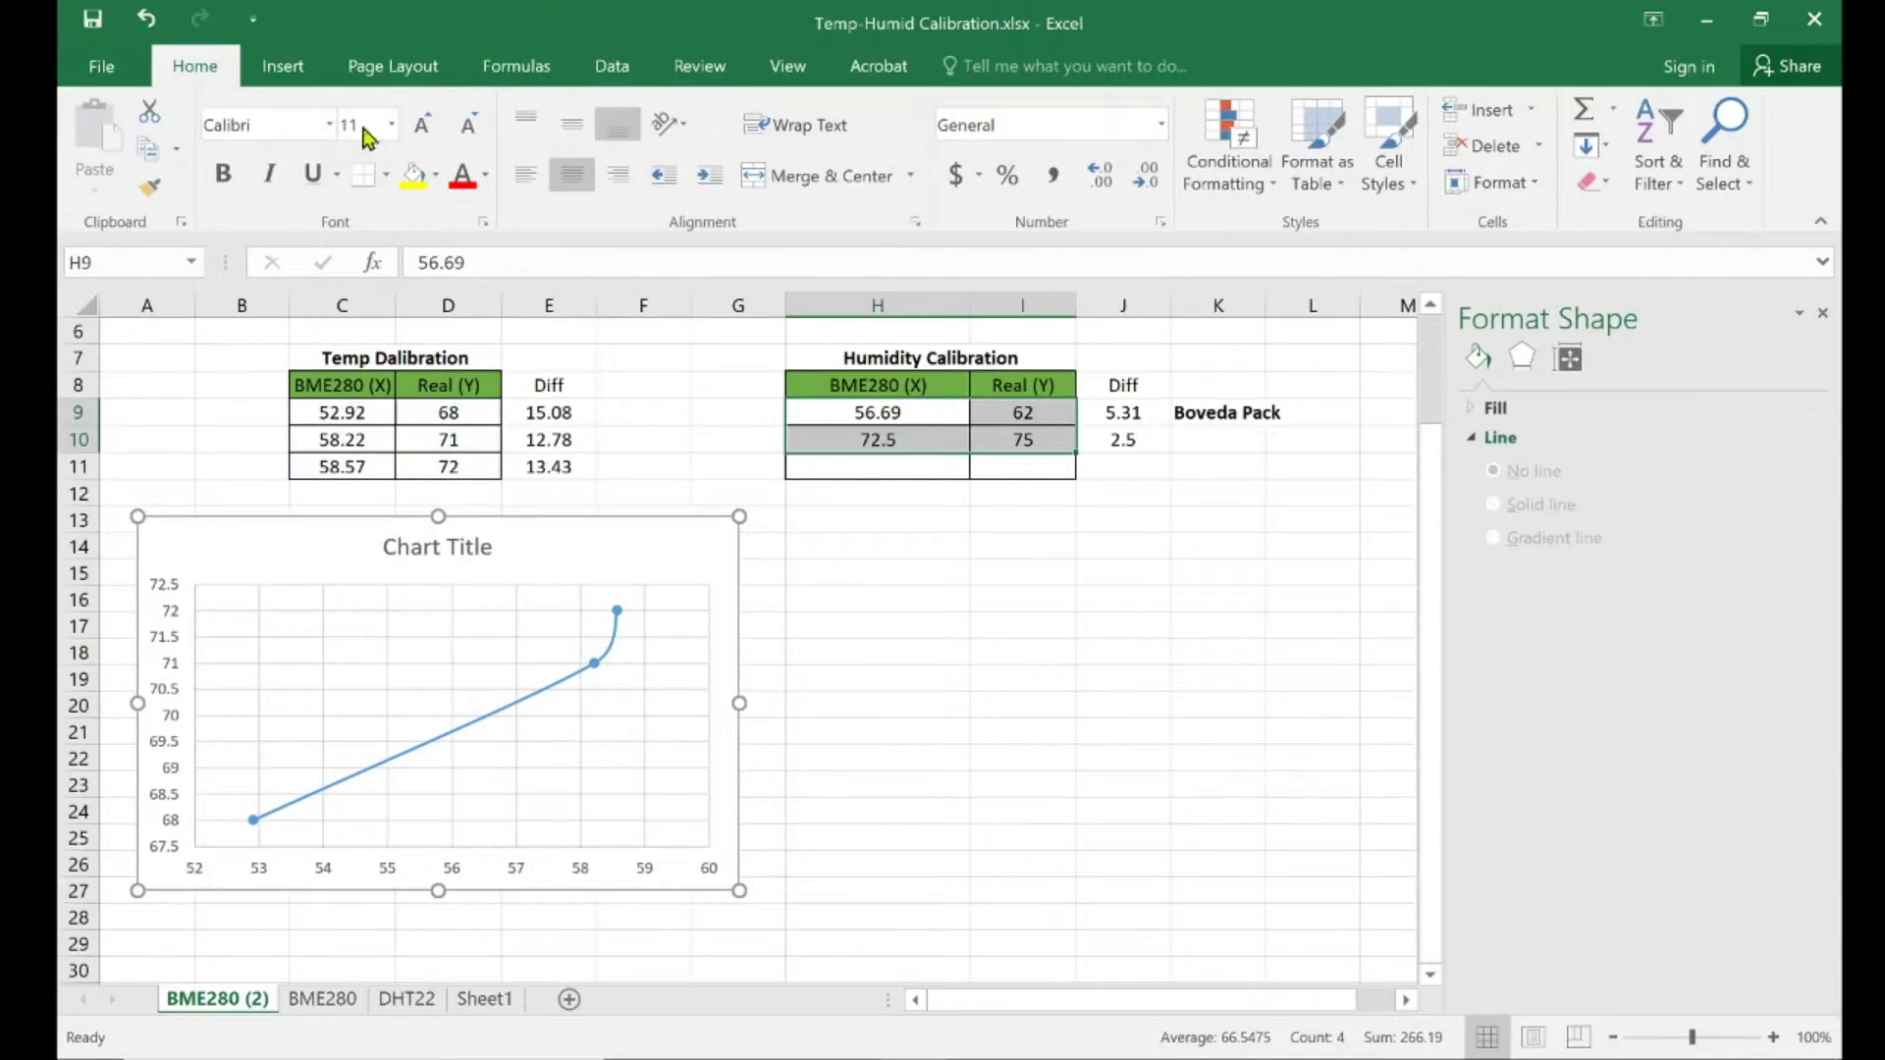
left_click(283, 69)
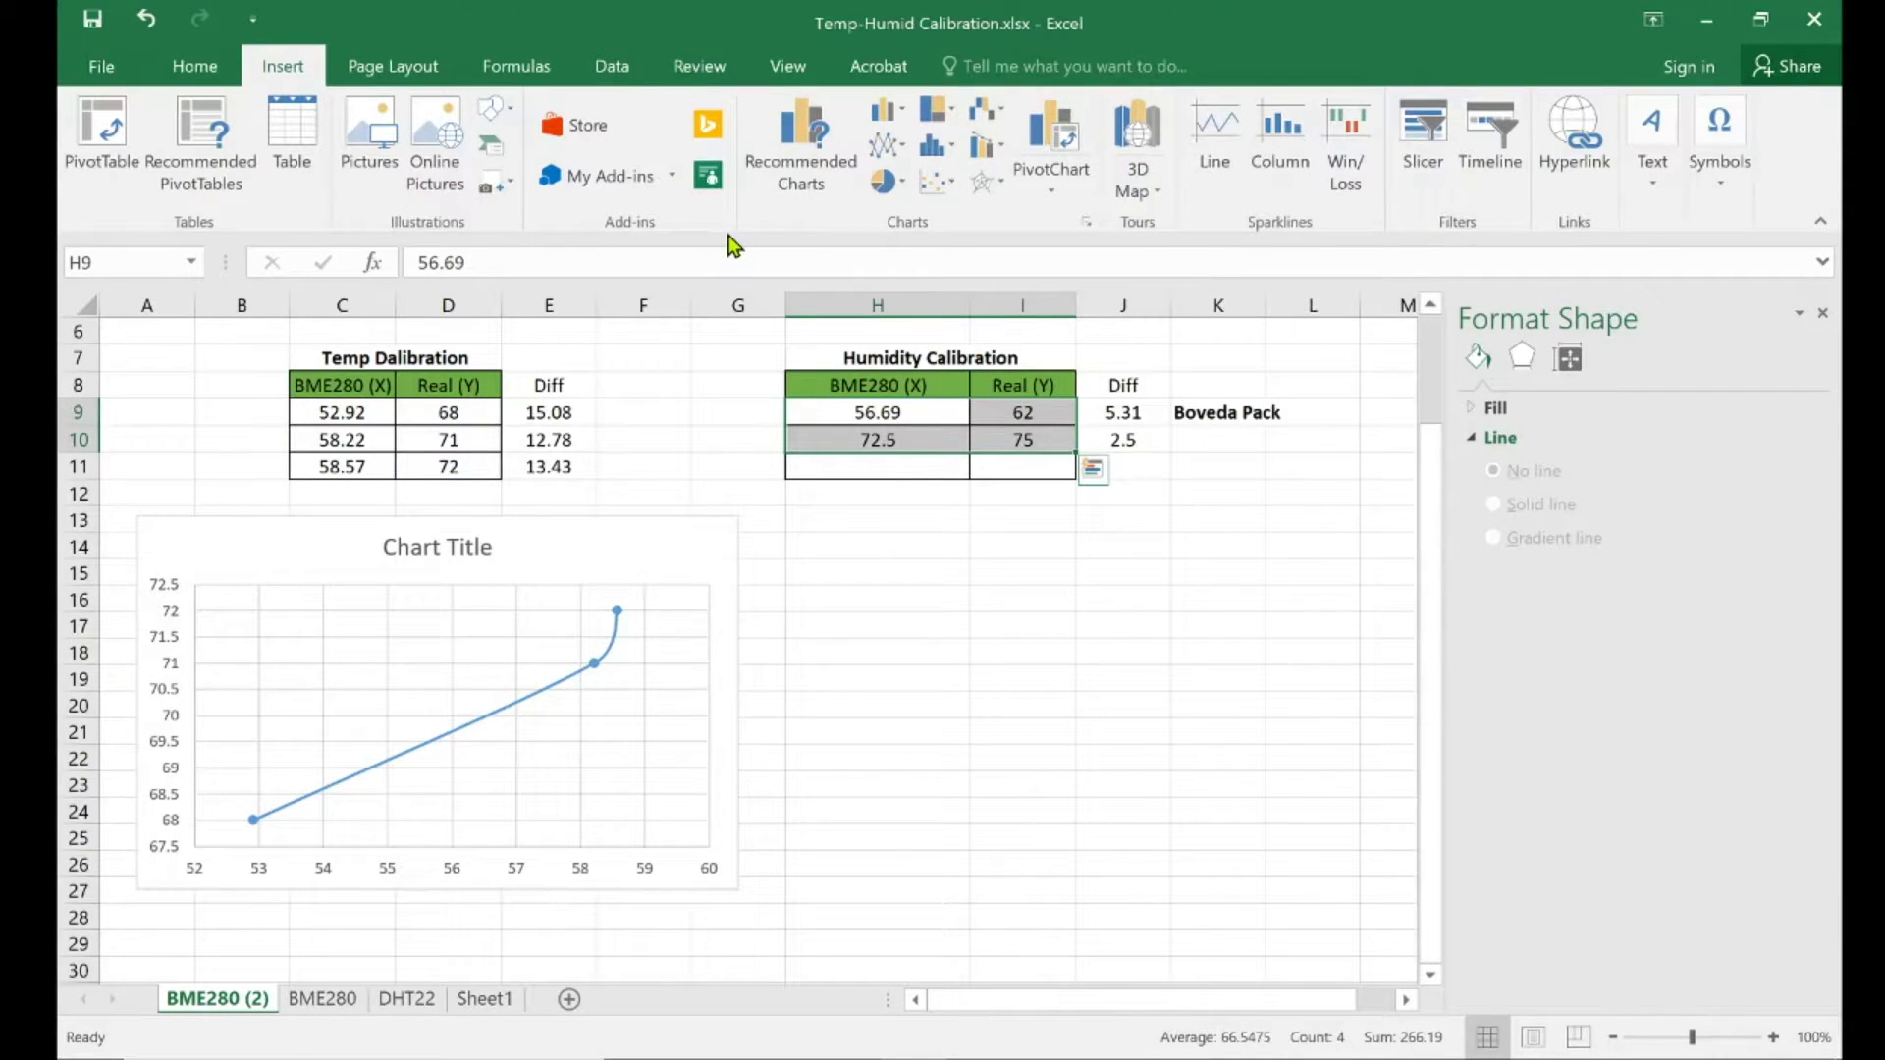
left_click(938, 183)
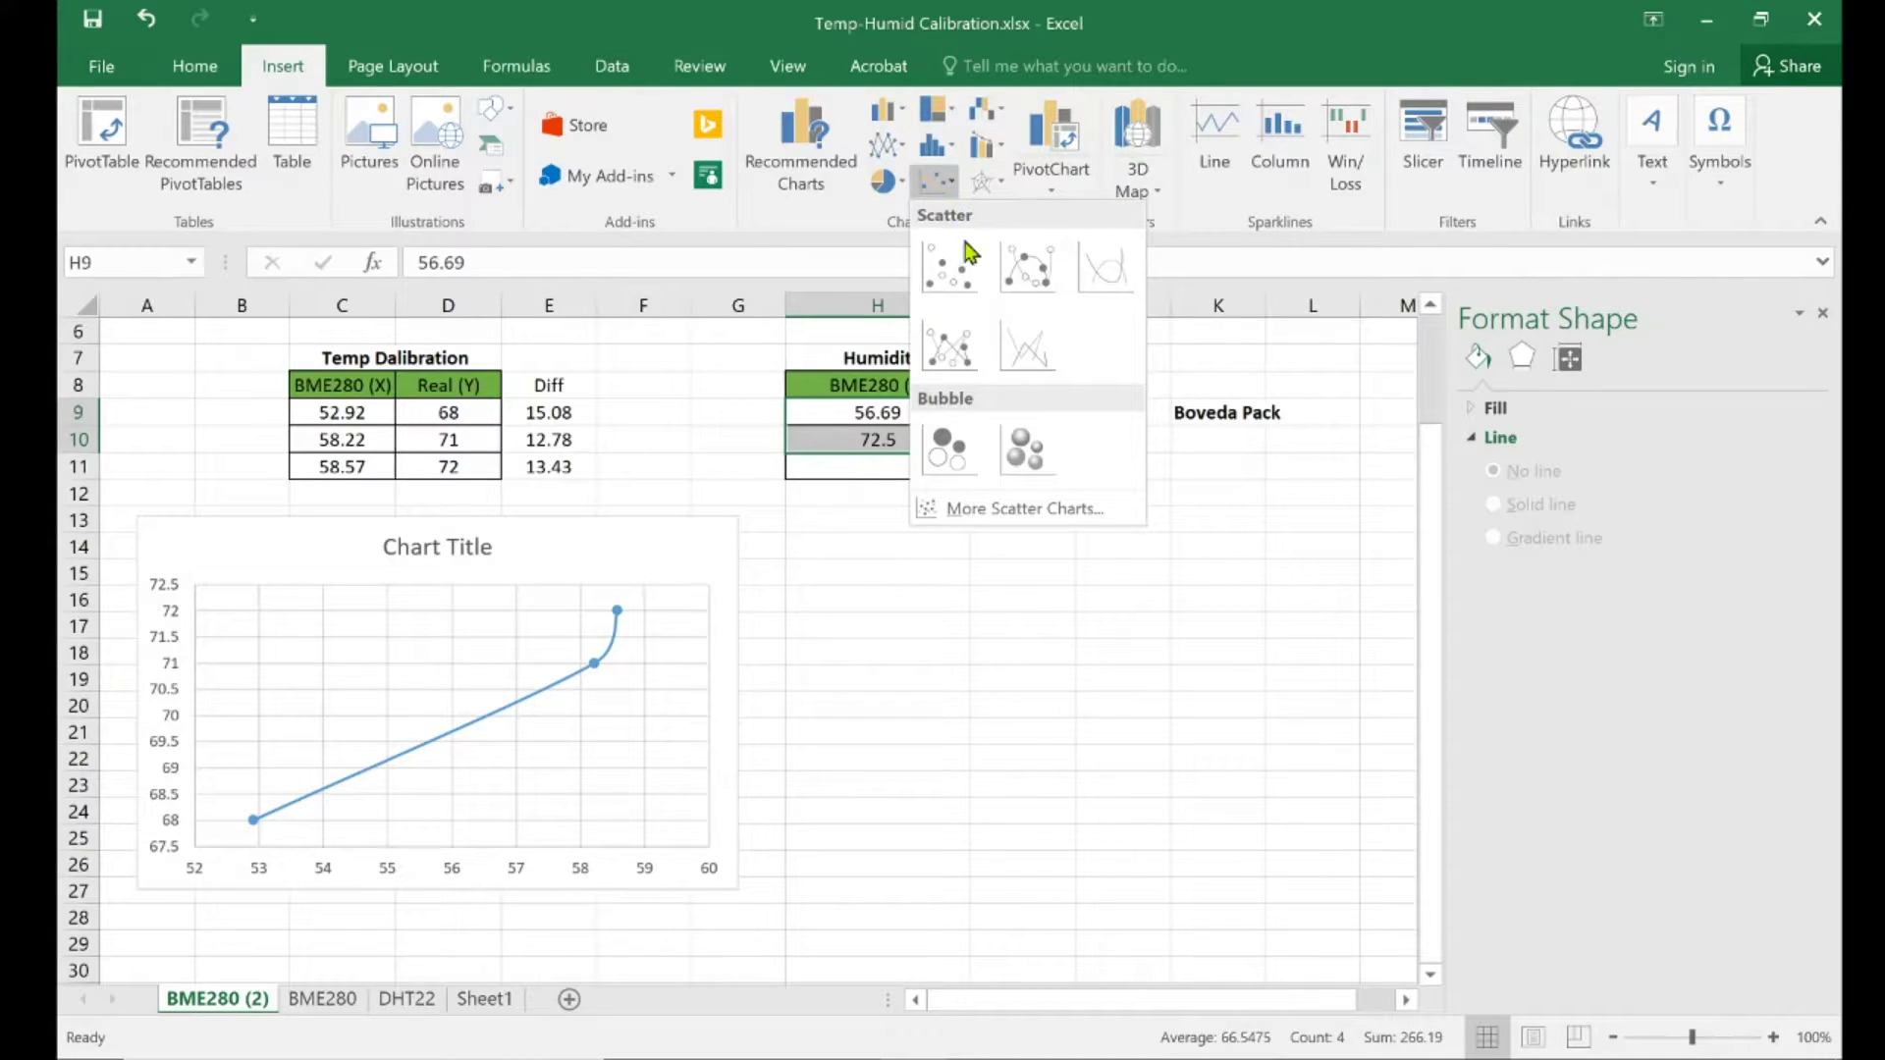
left_click(1027, 267)
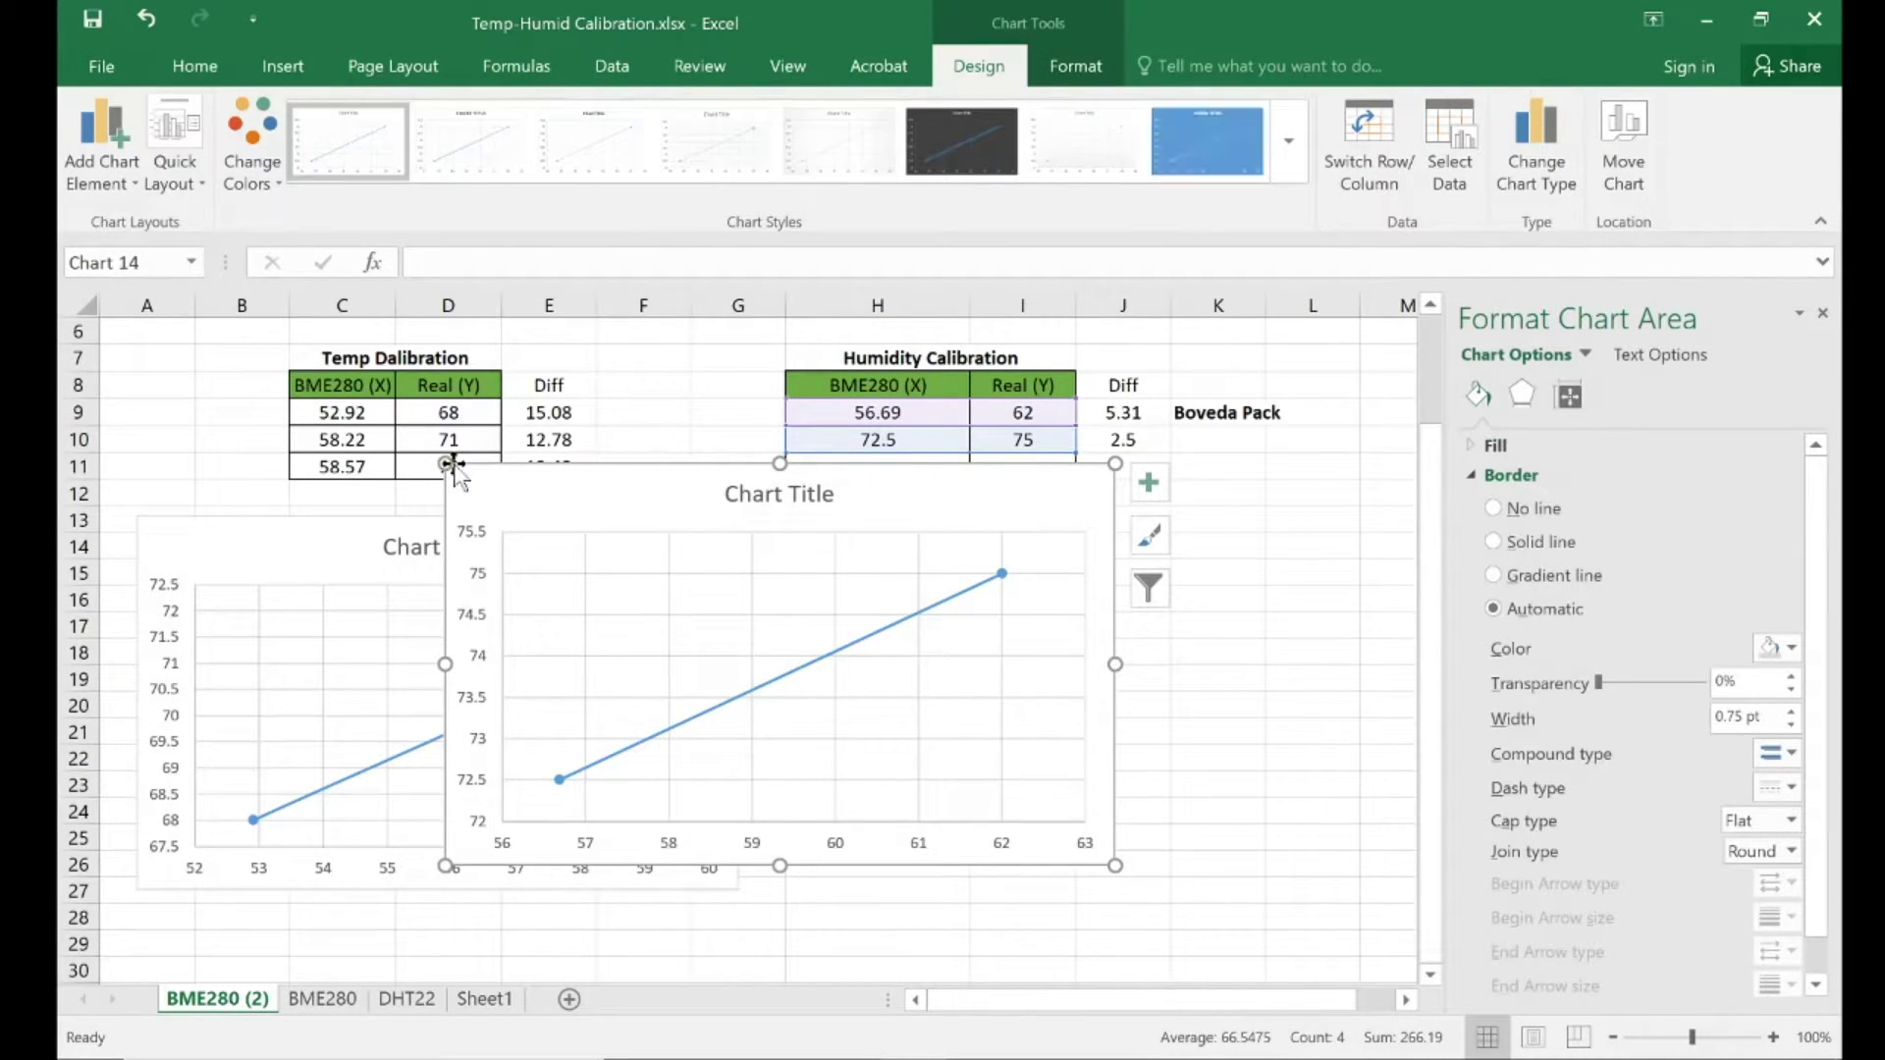
left_click_drag(444, 462, 829, 531)
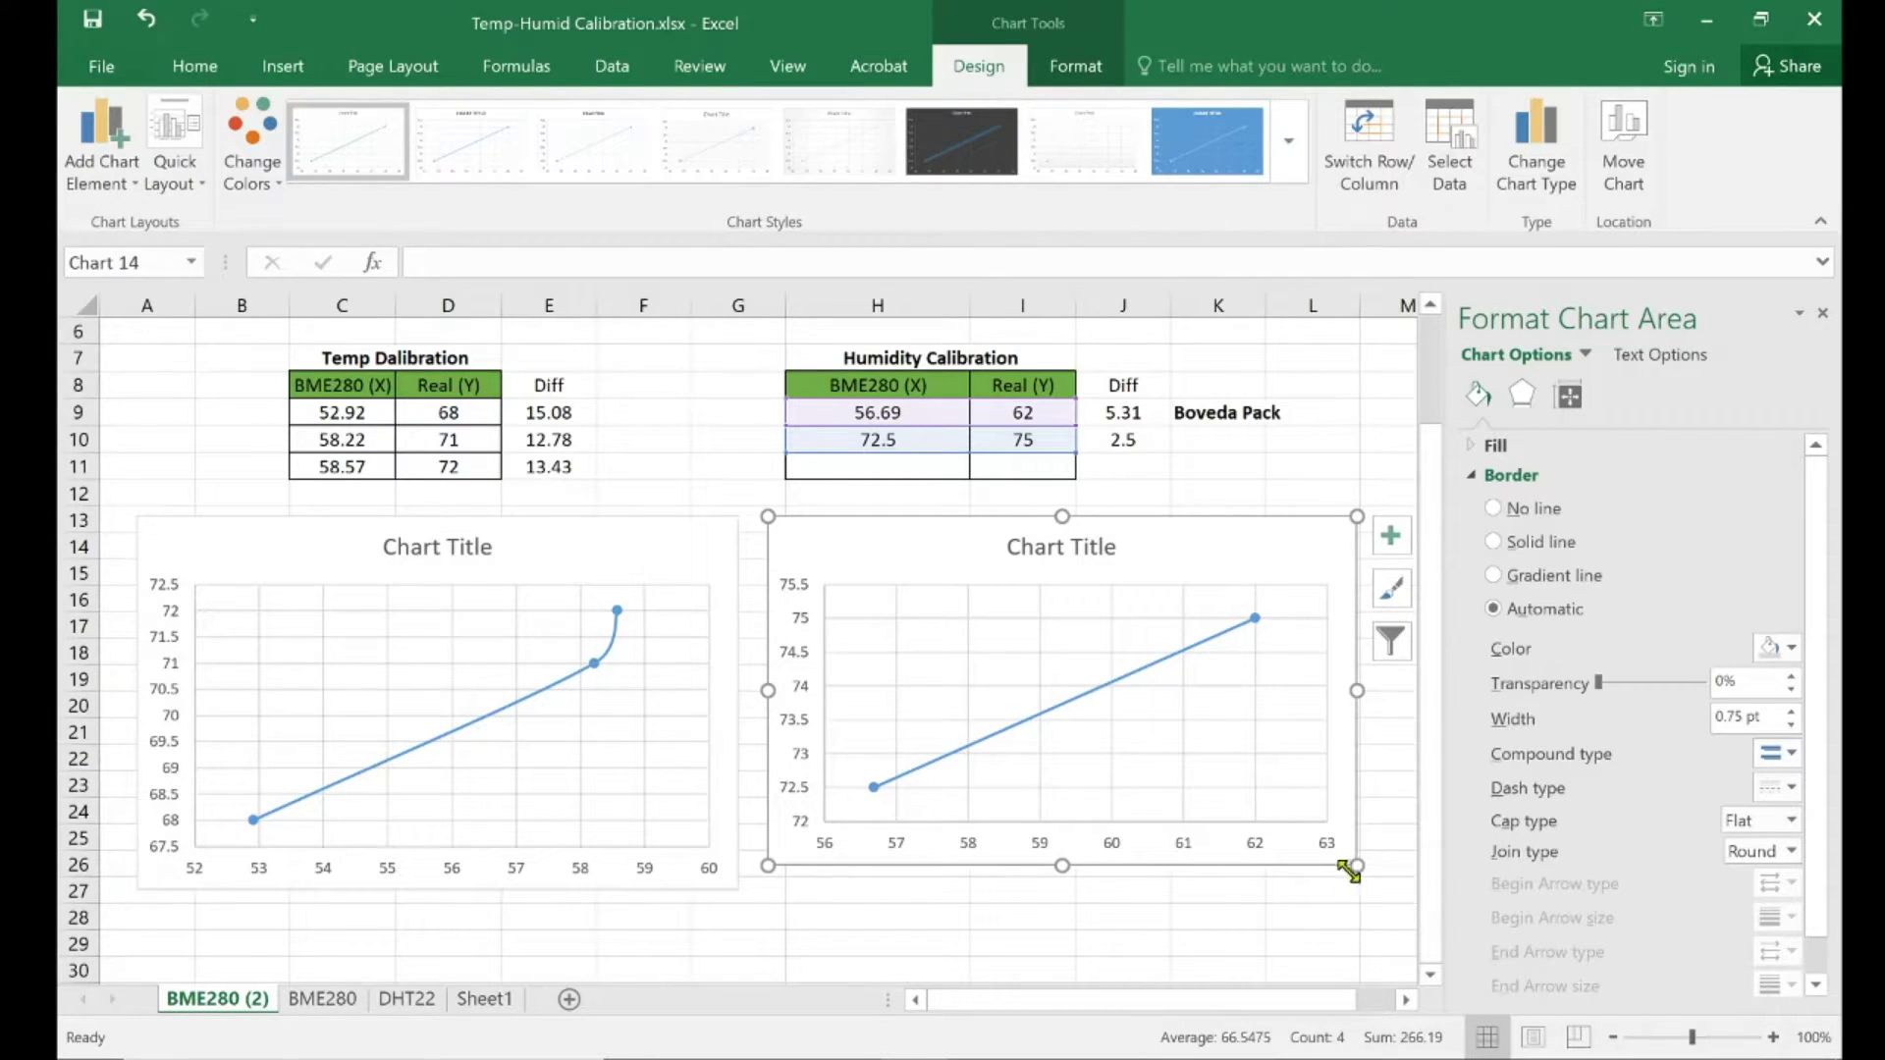
left_click_drag(1355, 870, 1366, 889)
left_click(771, 964)
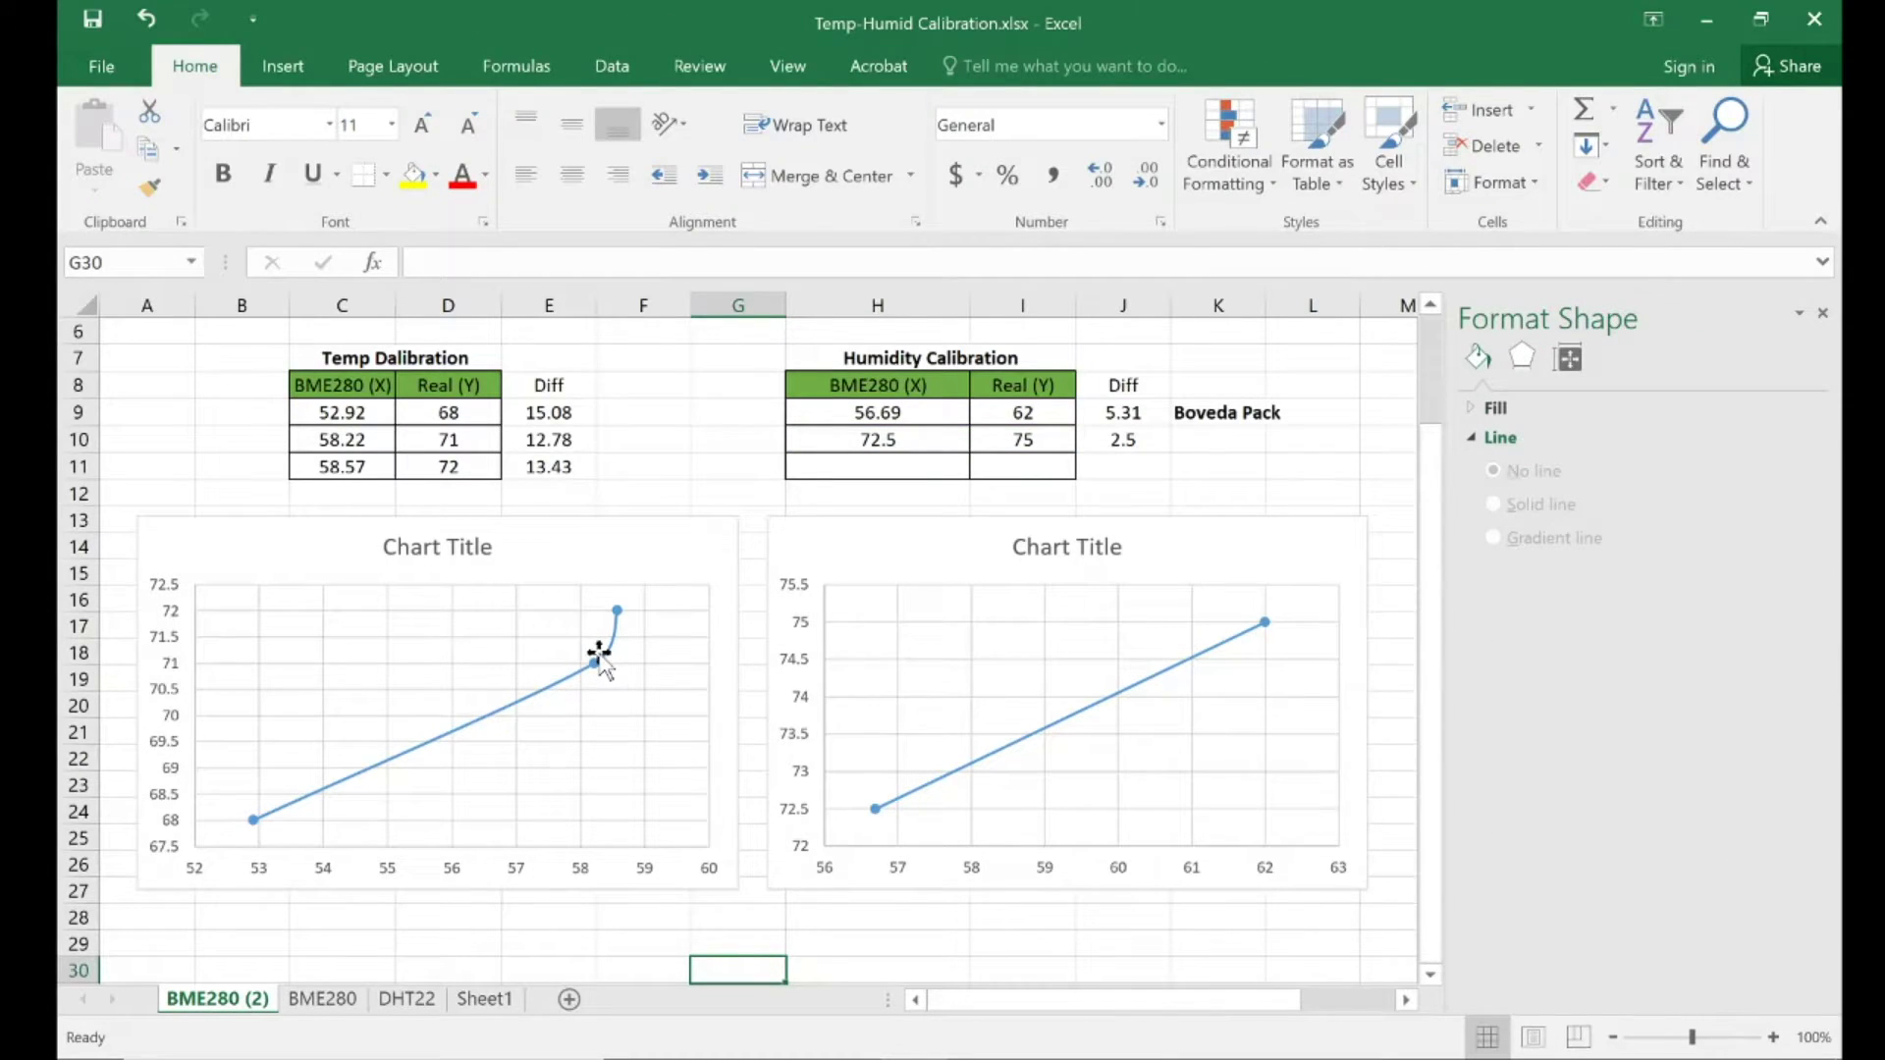
- Add a trendline to the temperature chart's series, trying a Polynomial fit of order 2 before choosing Linear
left_click(602, 550)
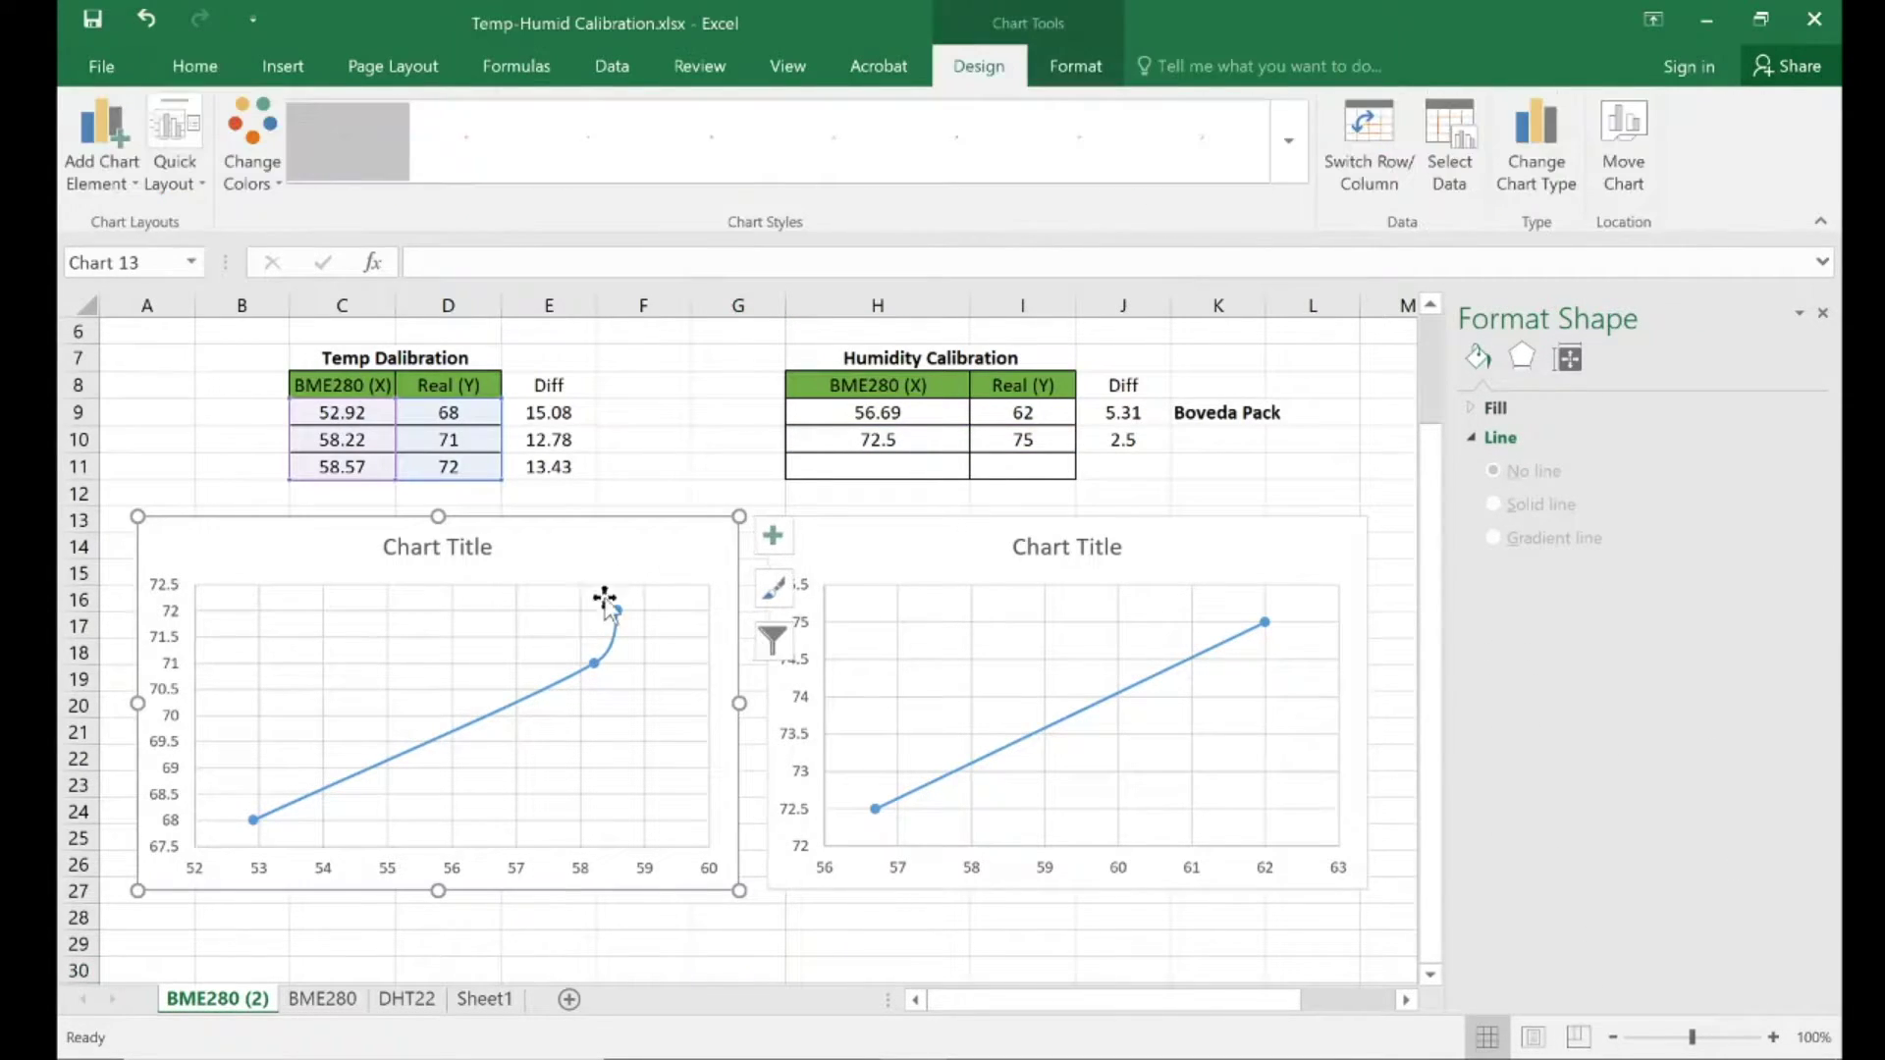
left_click(536, 697)
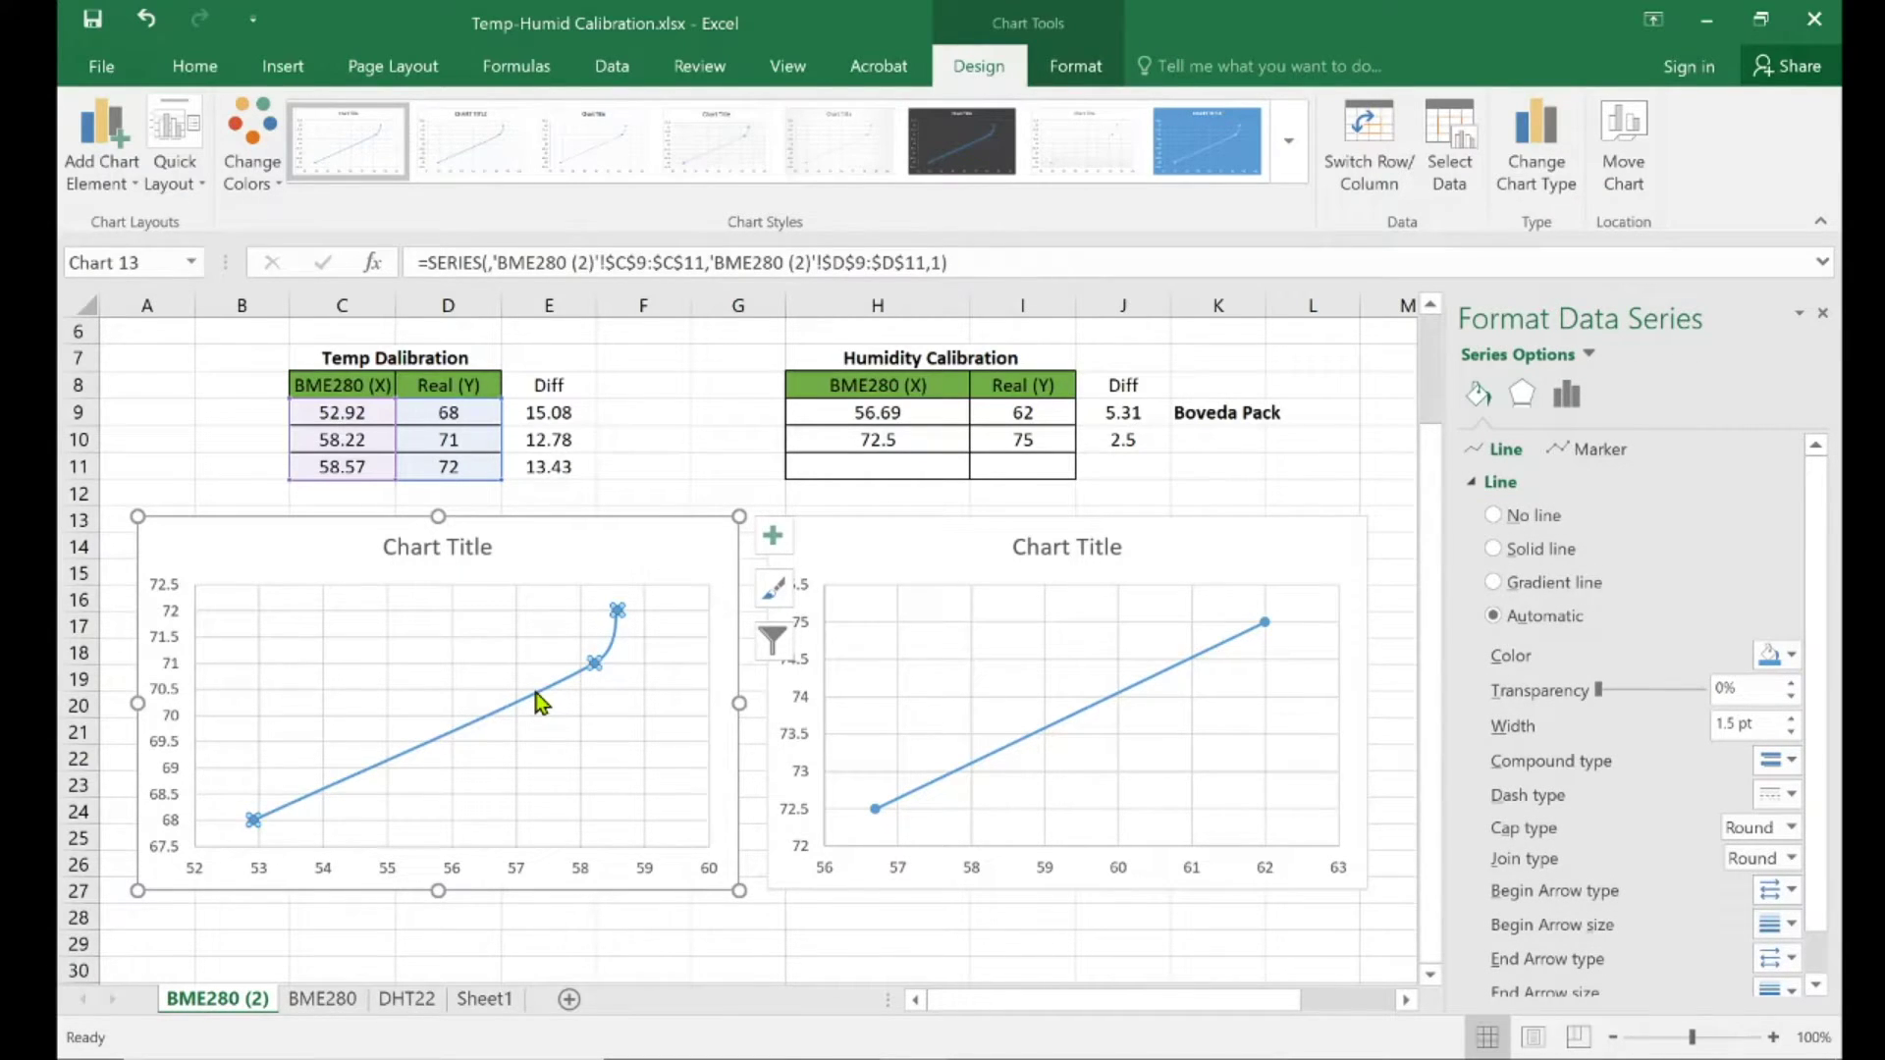
right_click(537, 703)
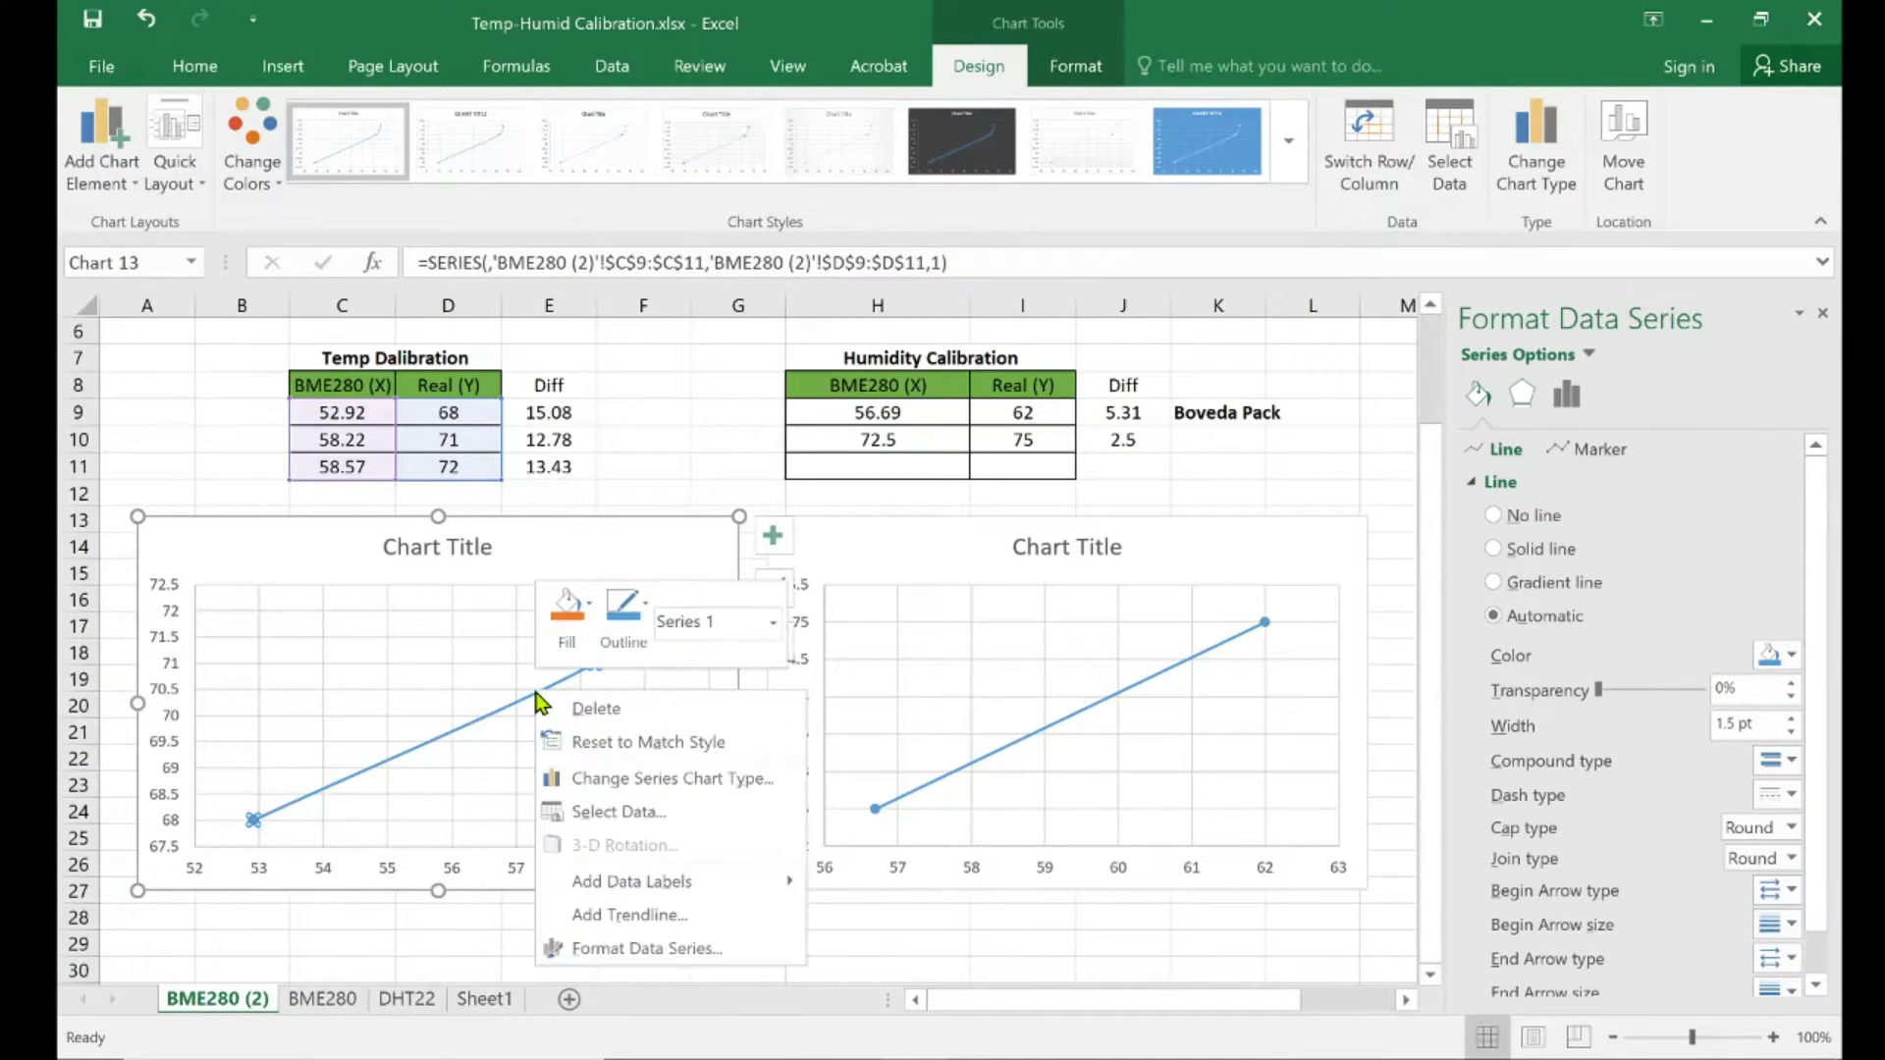
left_click(708, 909)
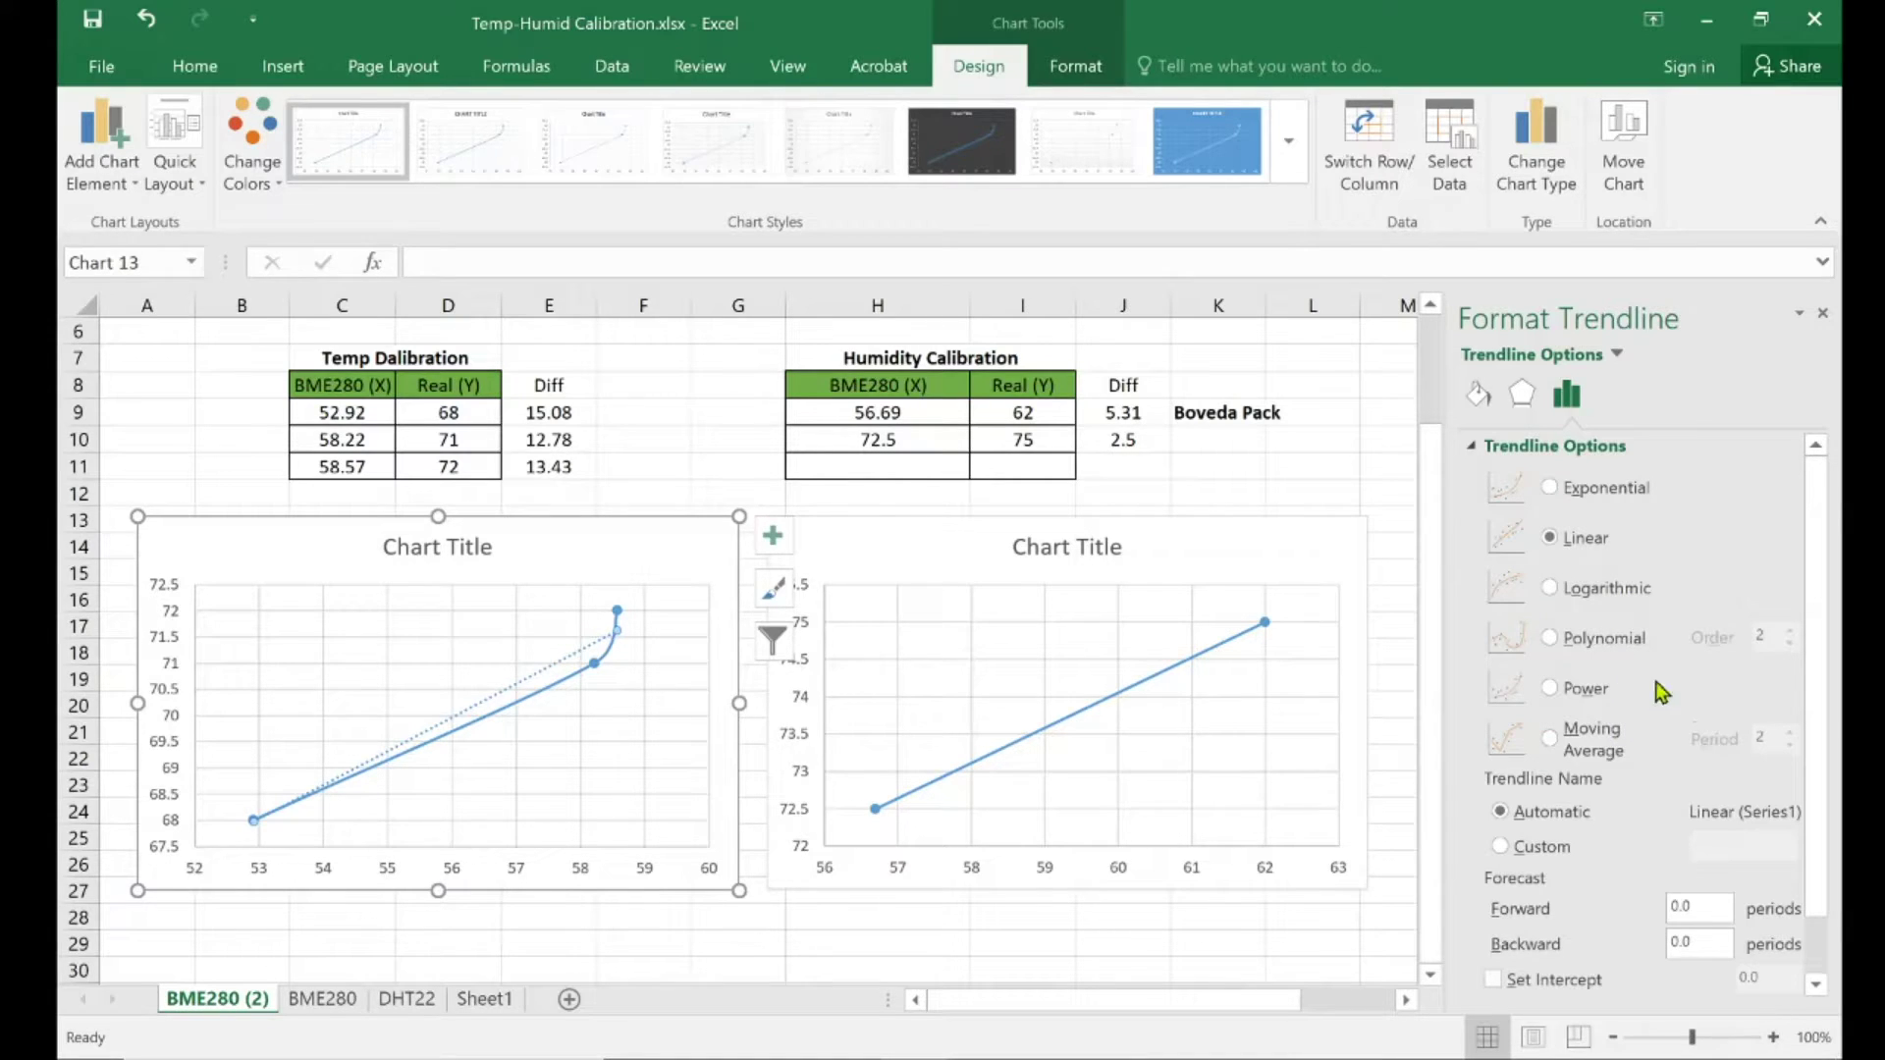
left_click(1618, 640)
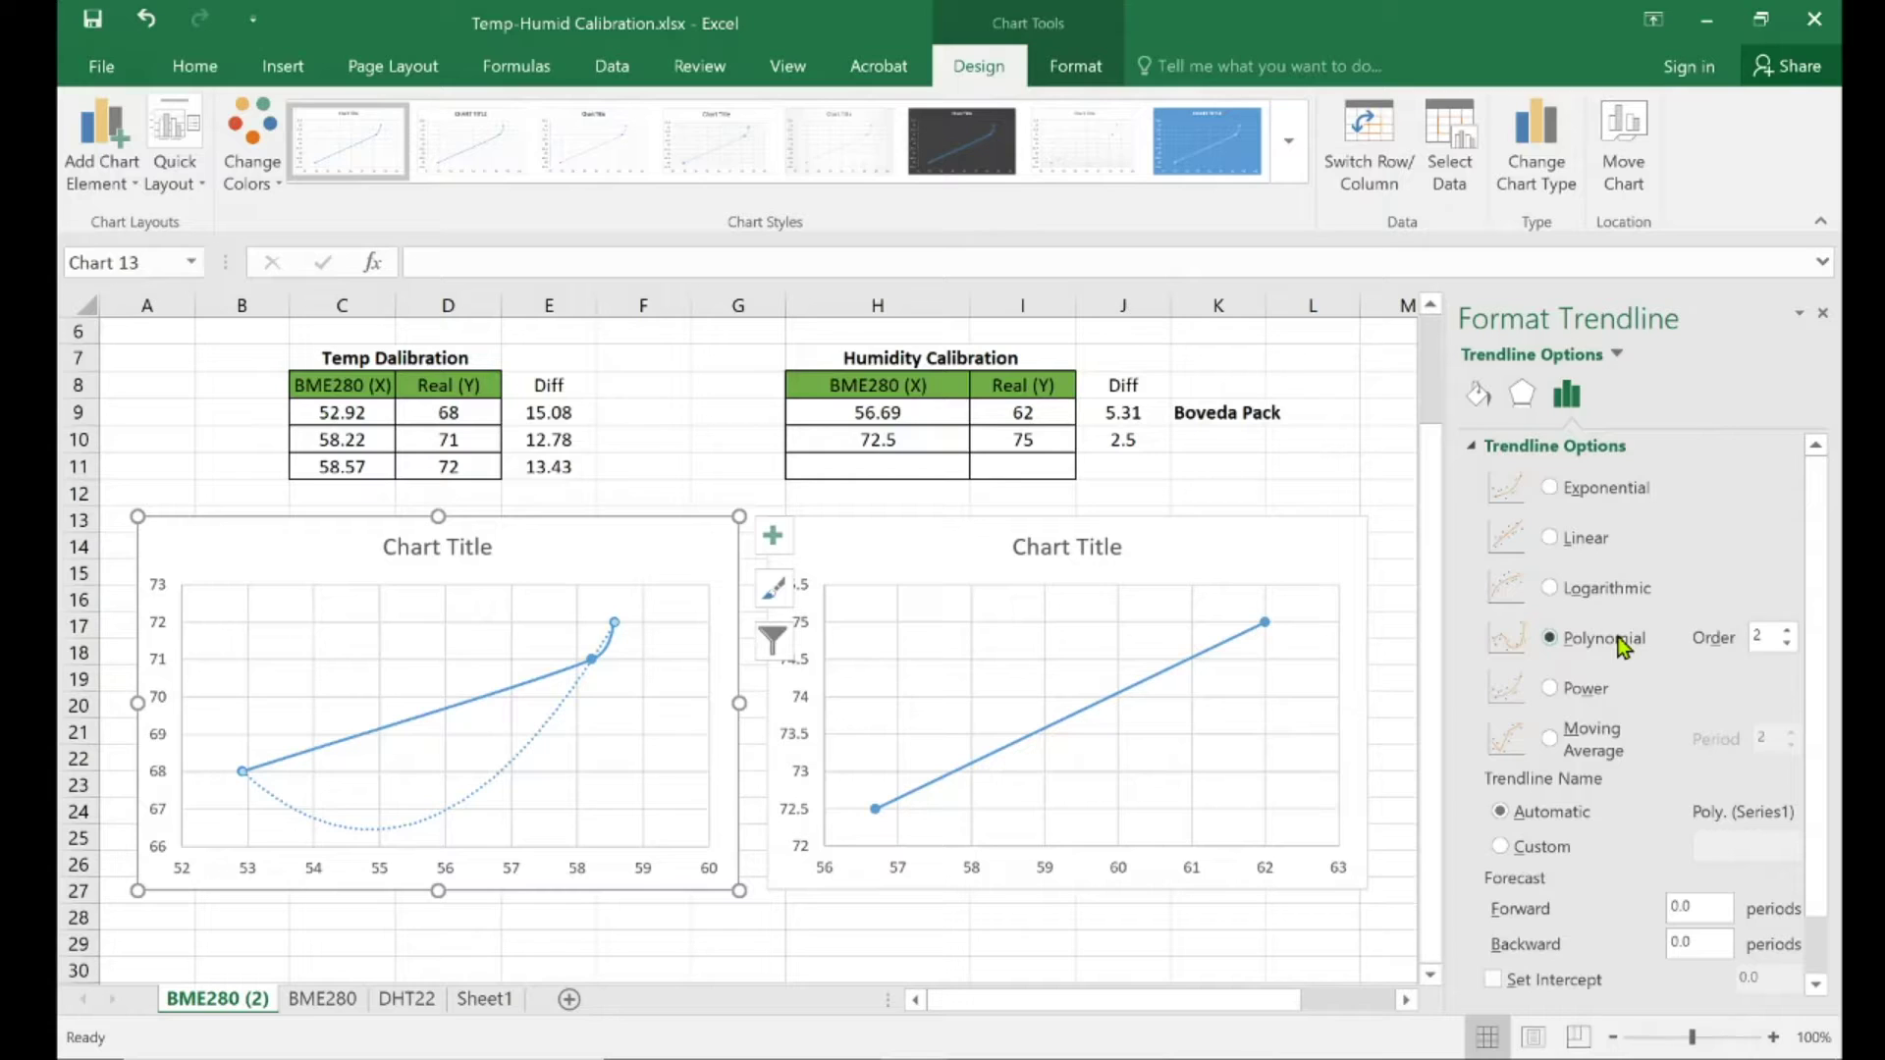
left_click(1586, 546)
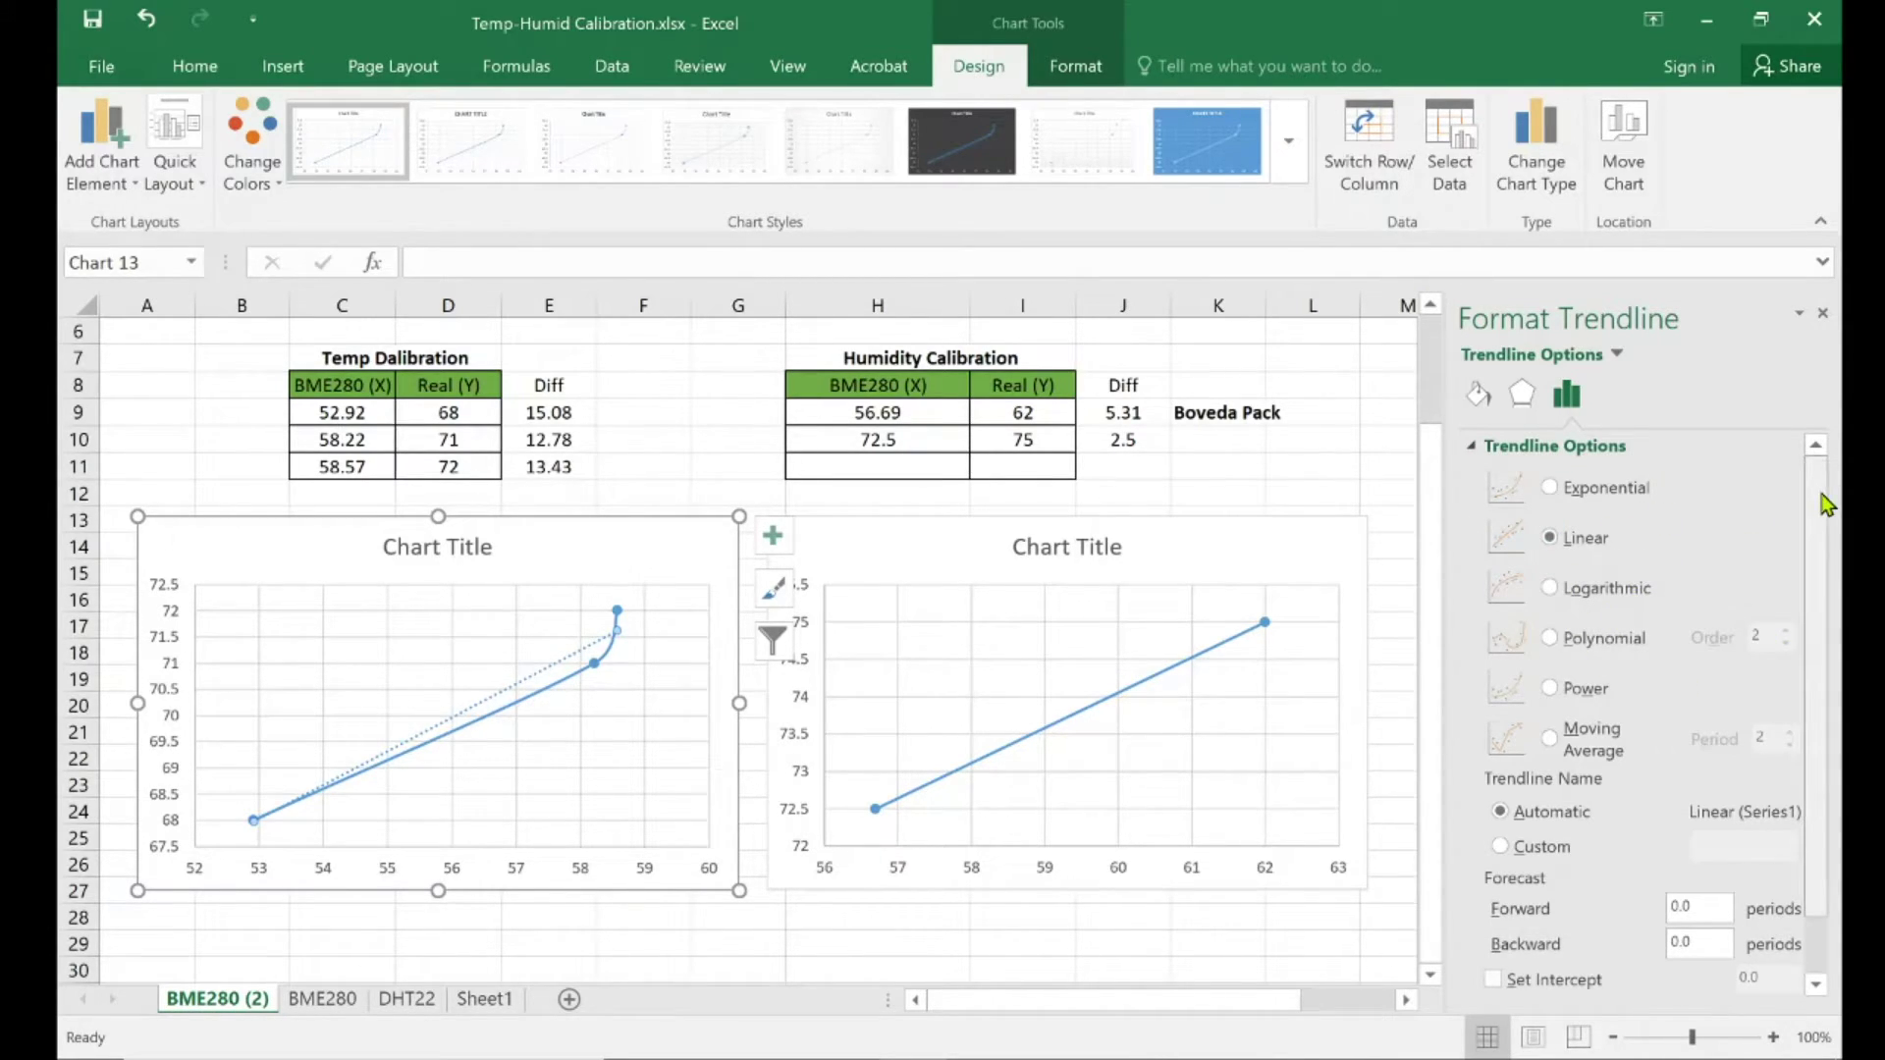
- Display the linear trendline's equation and R-squared value on the temperature chart
left_click_drag(1824, 501, 1822, 622)
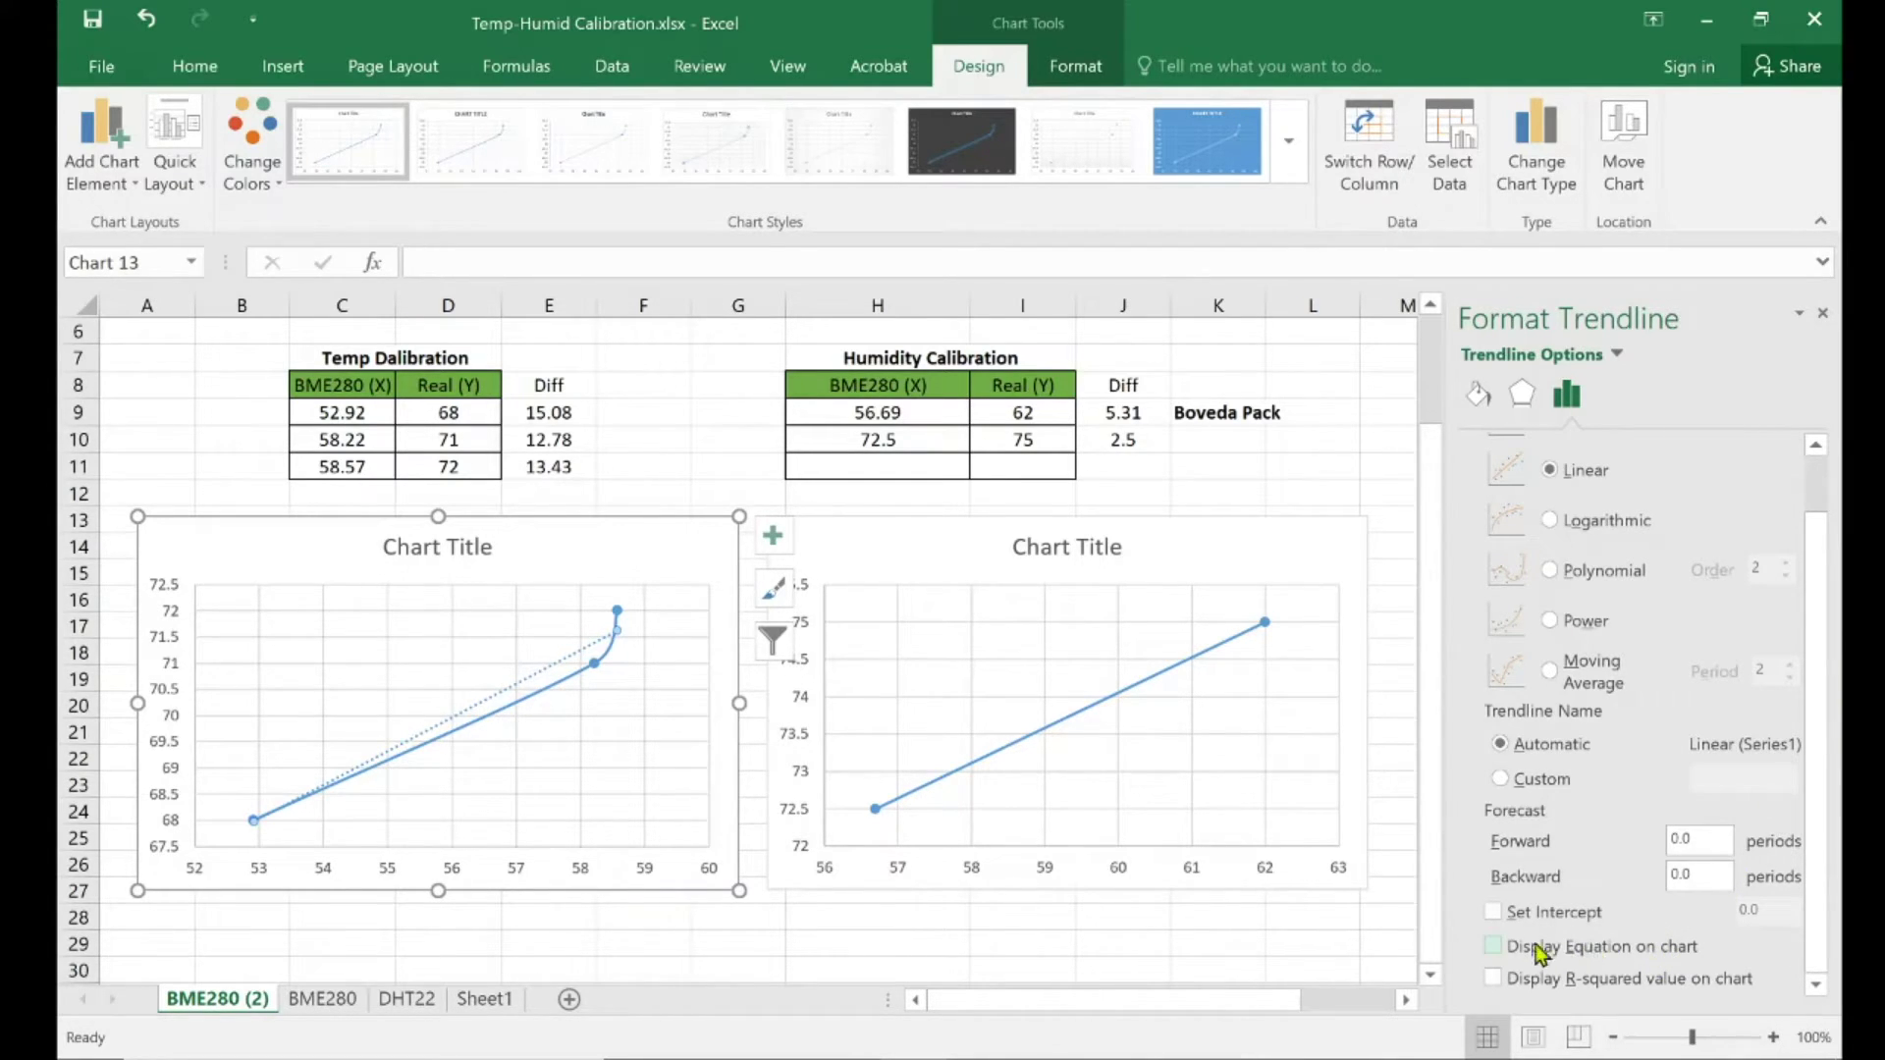
left_click(1492, 946)
left_click(1494, 978)
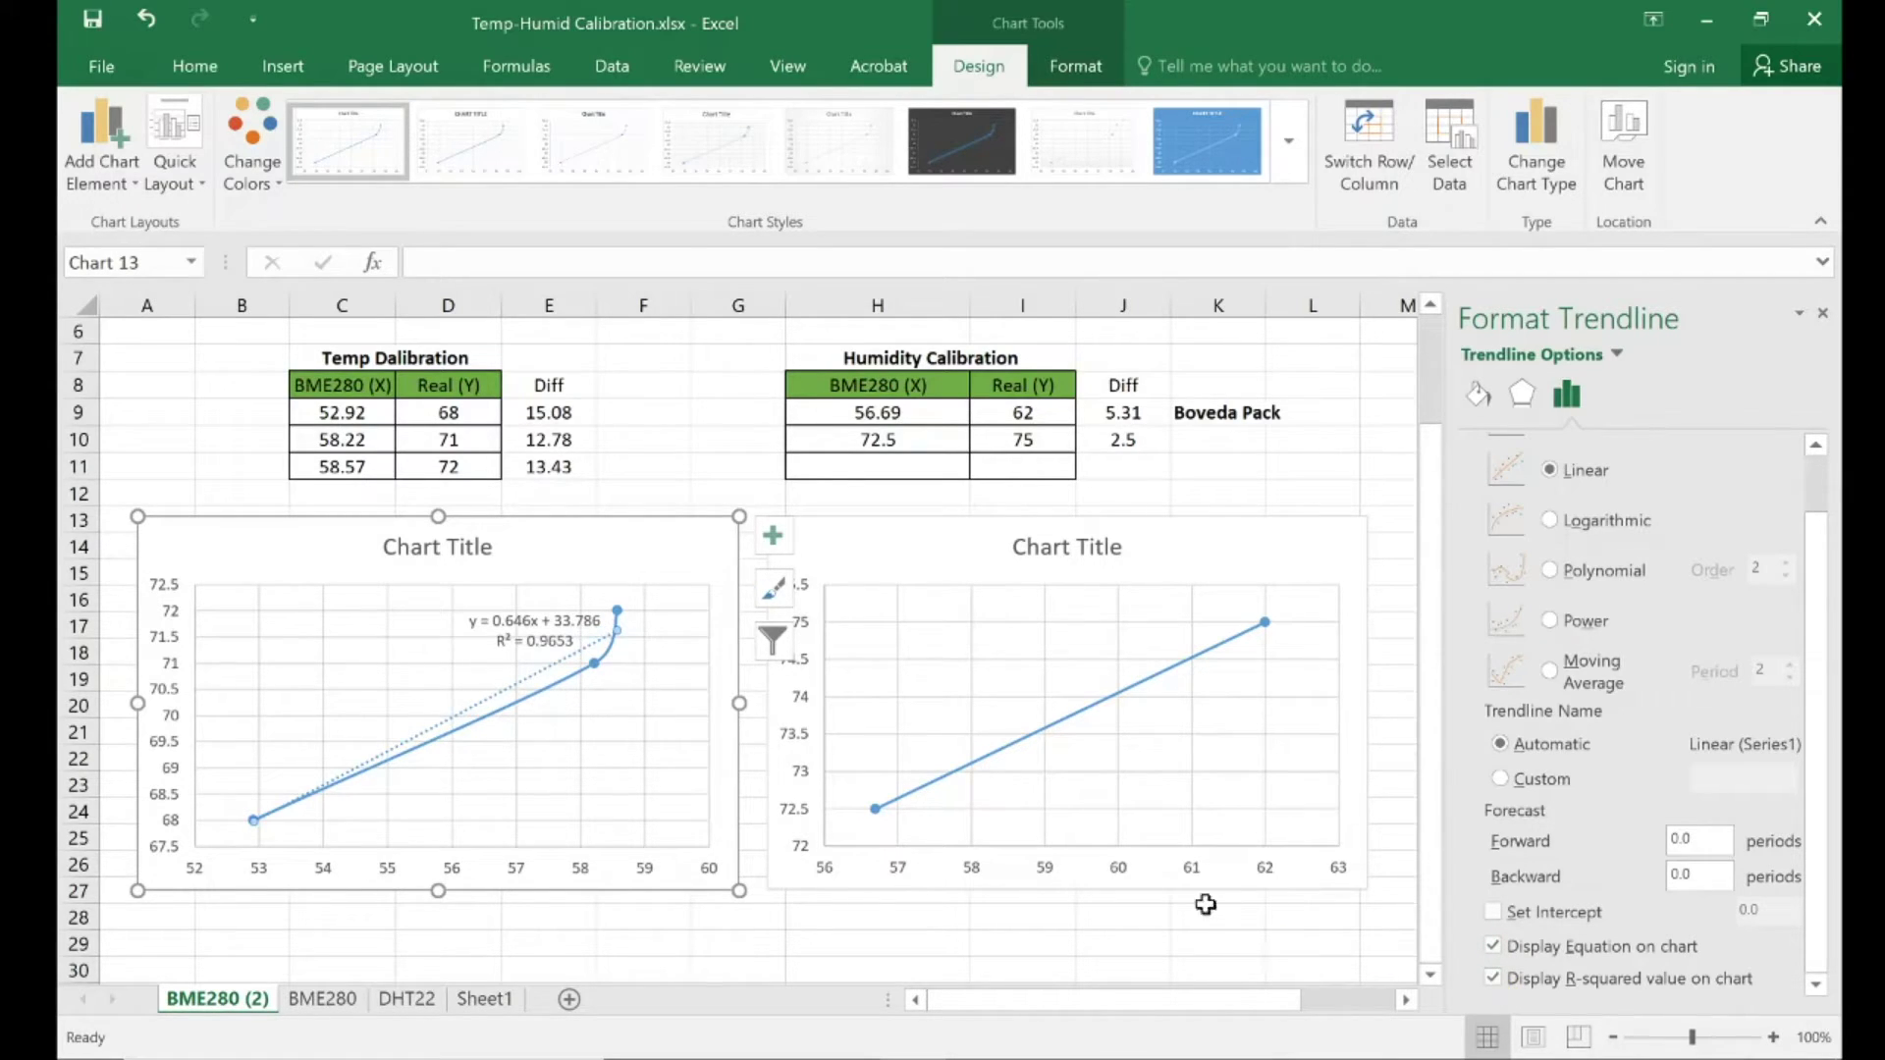
- Enlarge the temperature chart's trendline label to 12 pt and move it clear of the plotted line, above its lower part
left_click(499, 616)
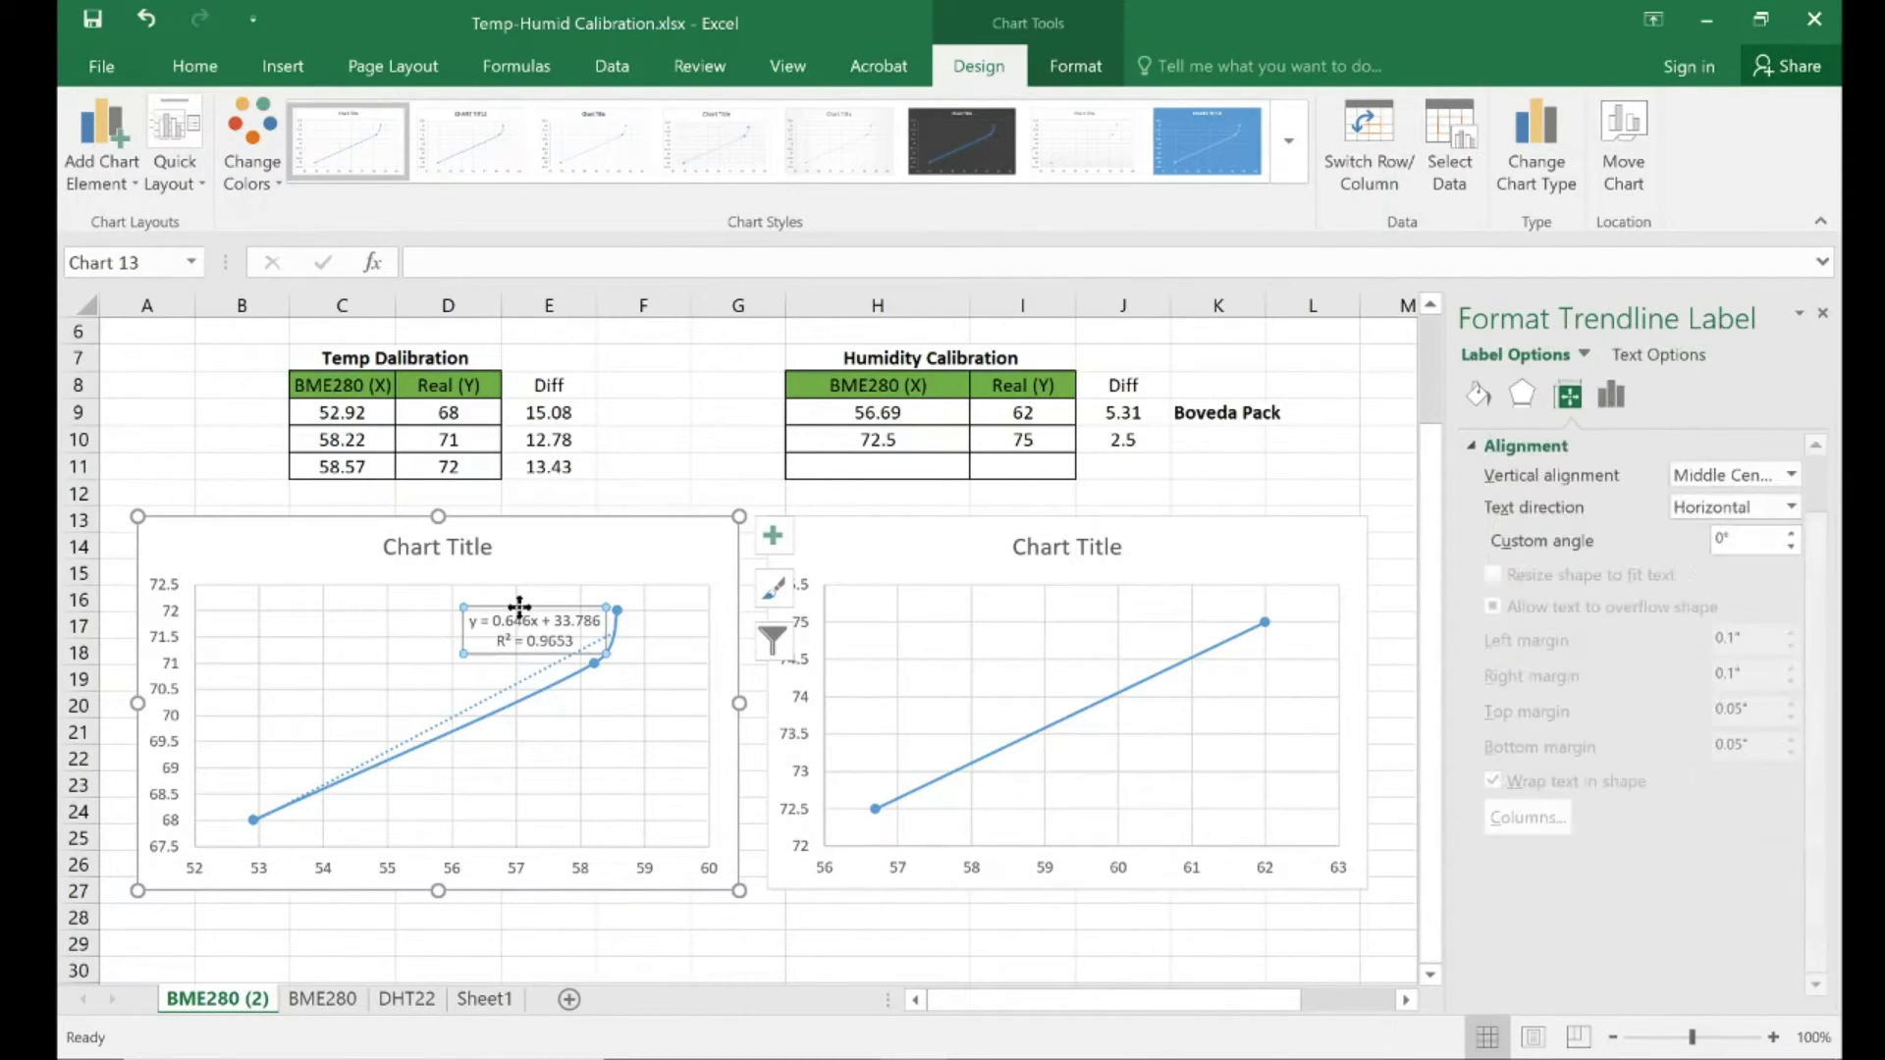
left_click(195, 66)
left_click(390, 125)
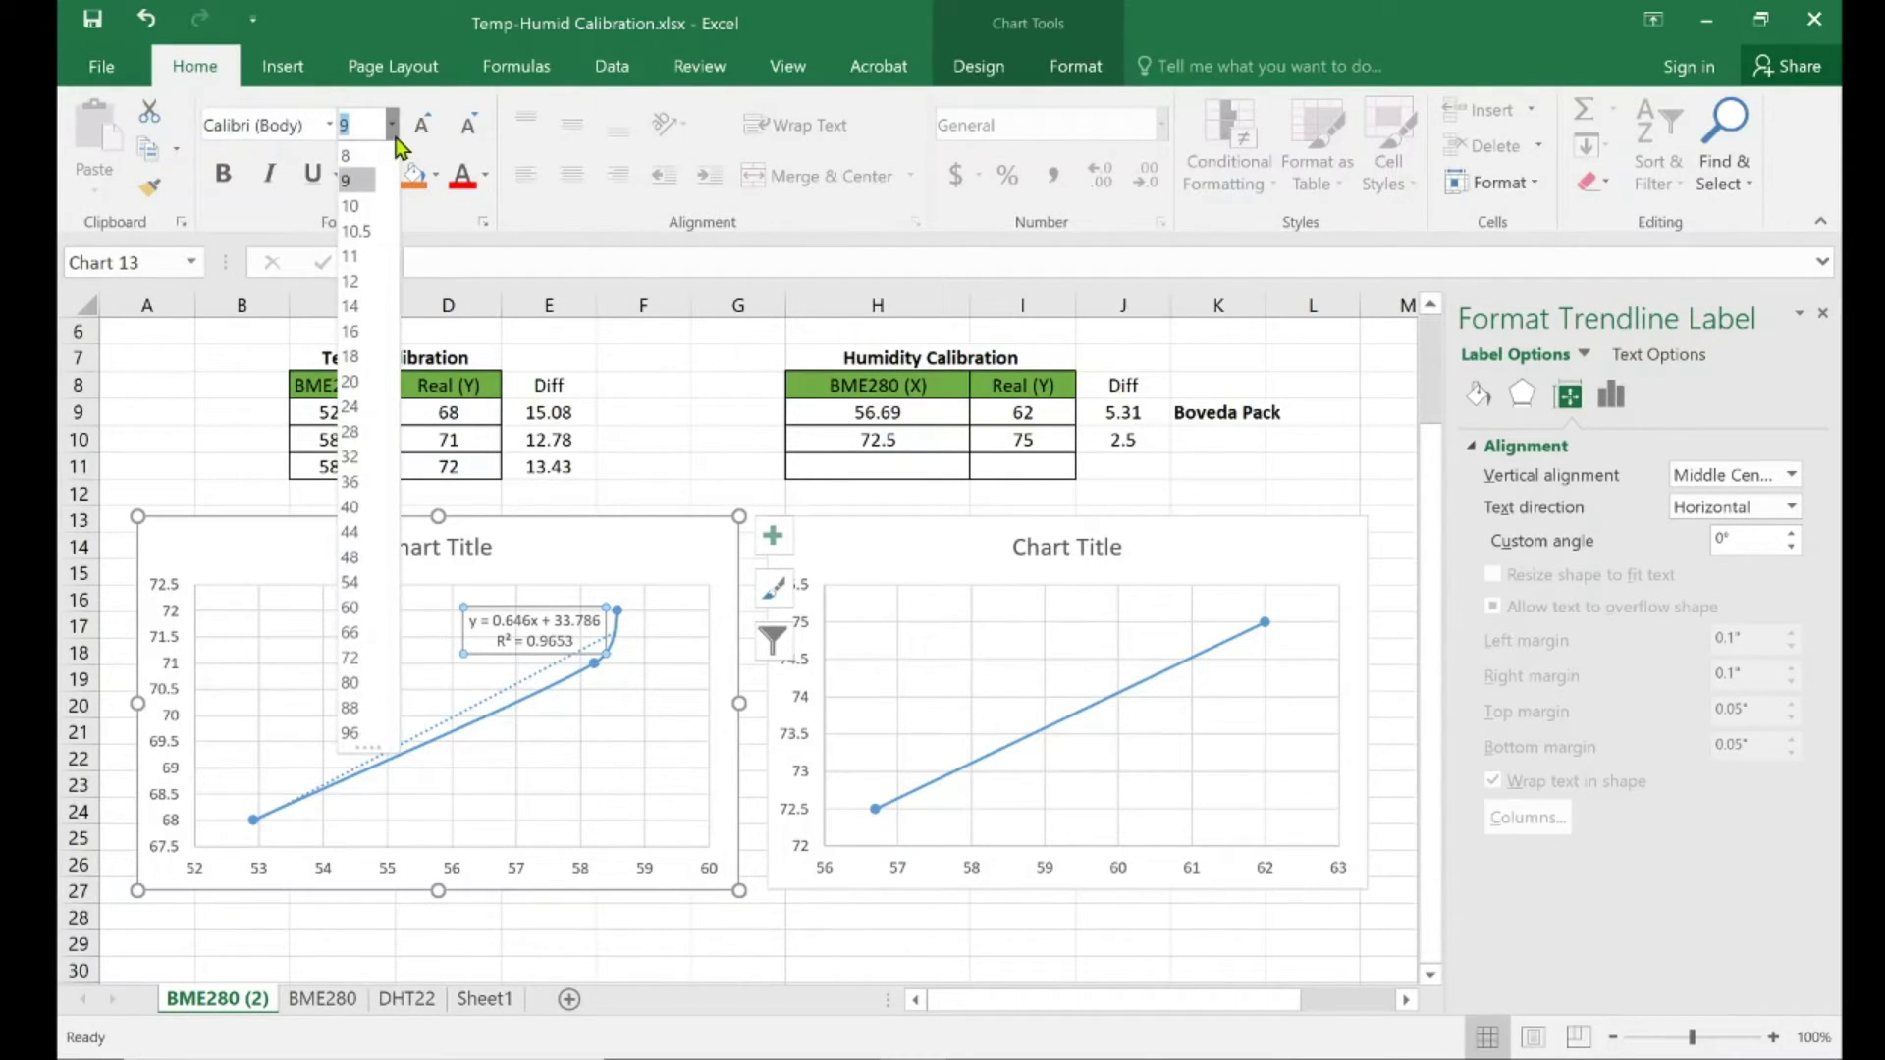
left_click(369, 281)
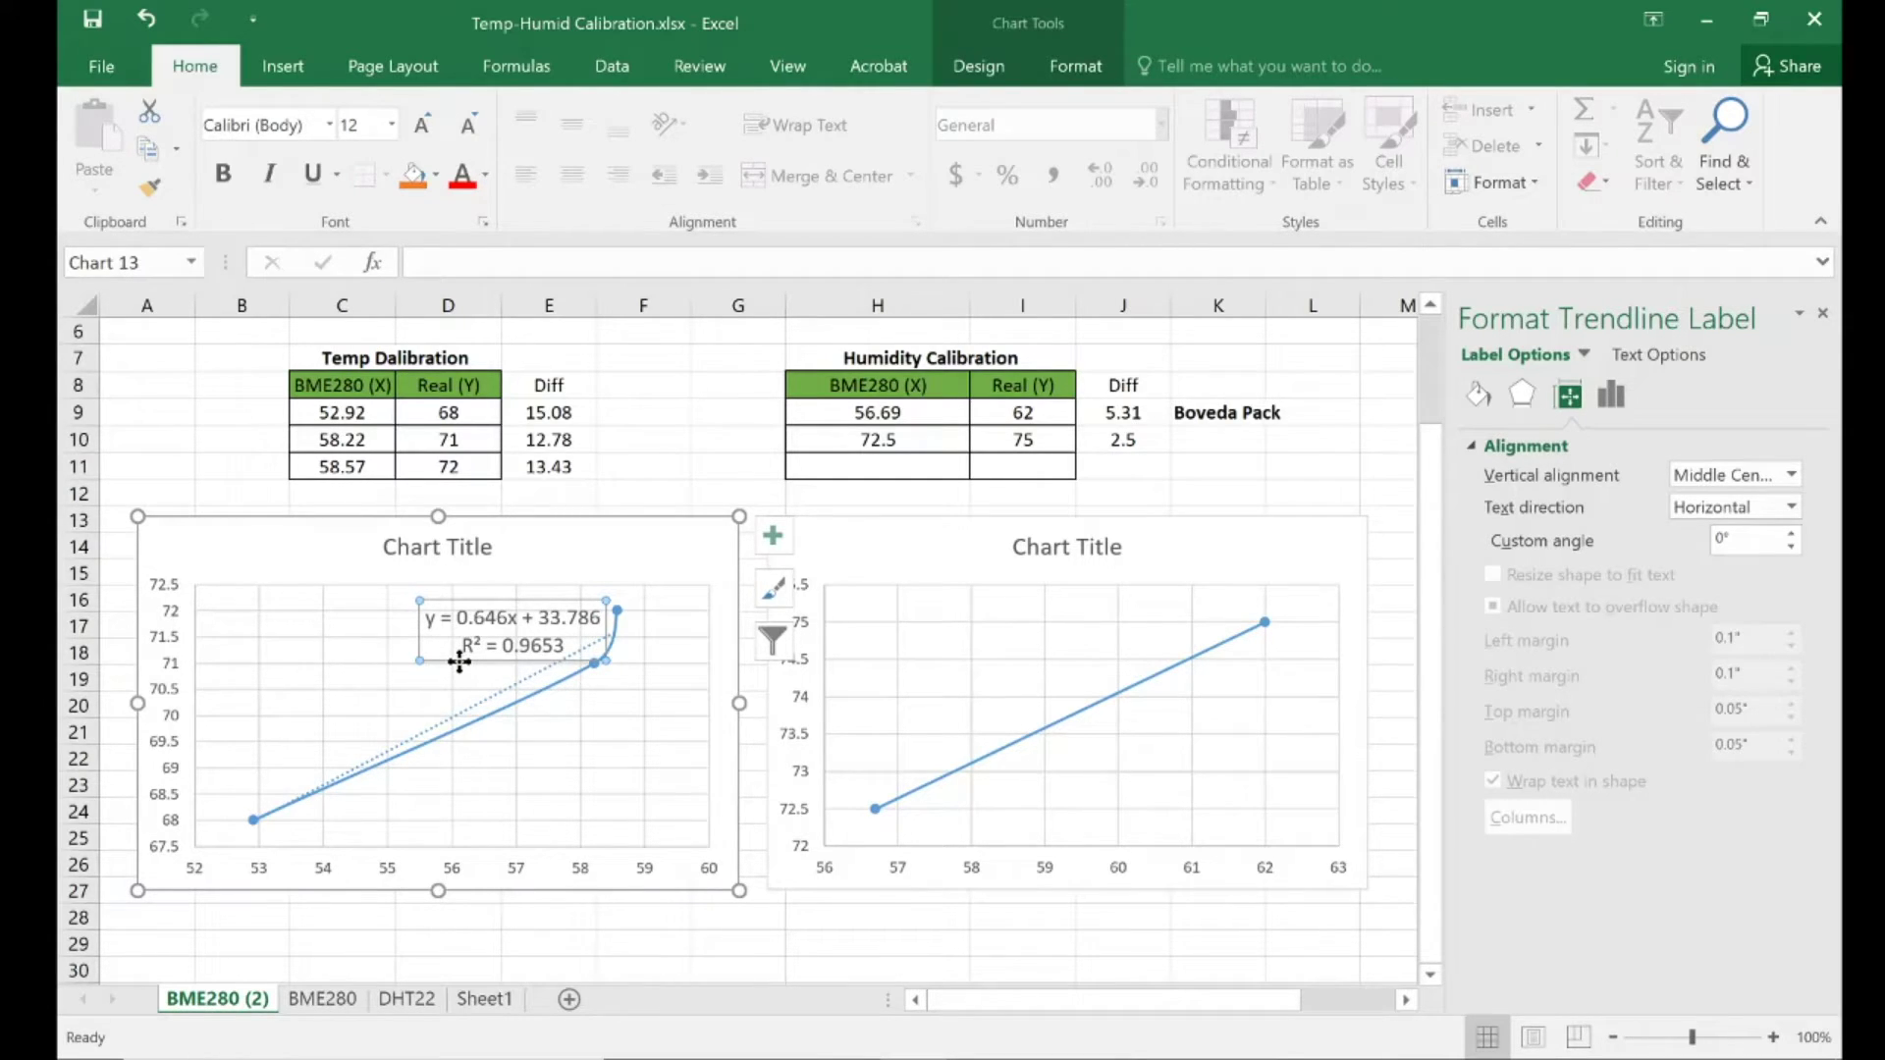
left_click_drag(313, 697, 314, 691)
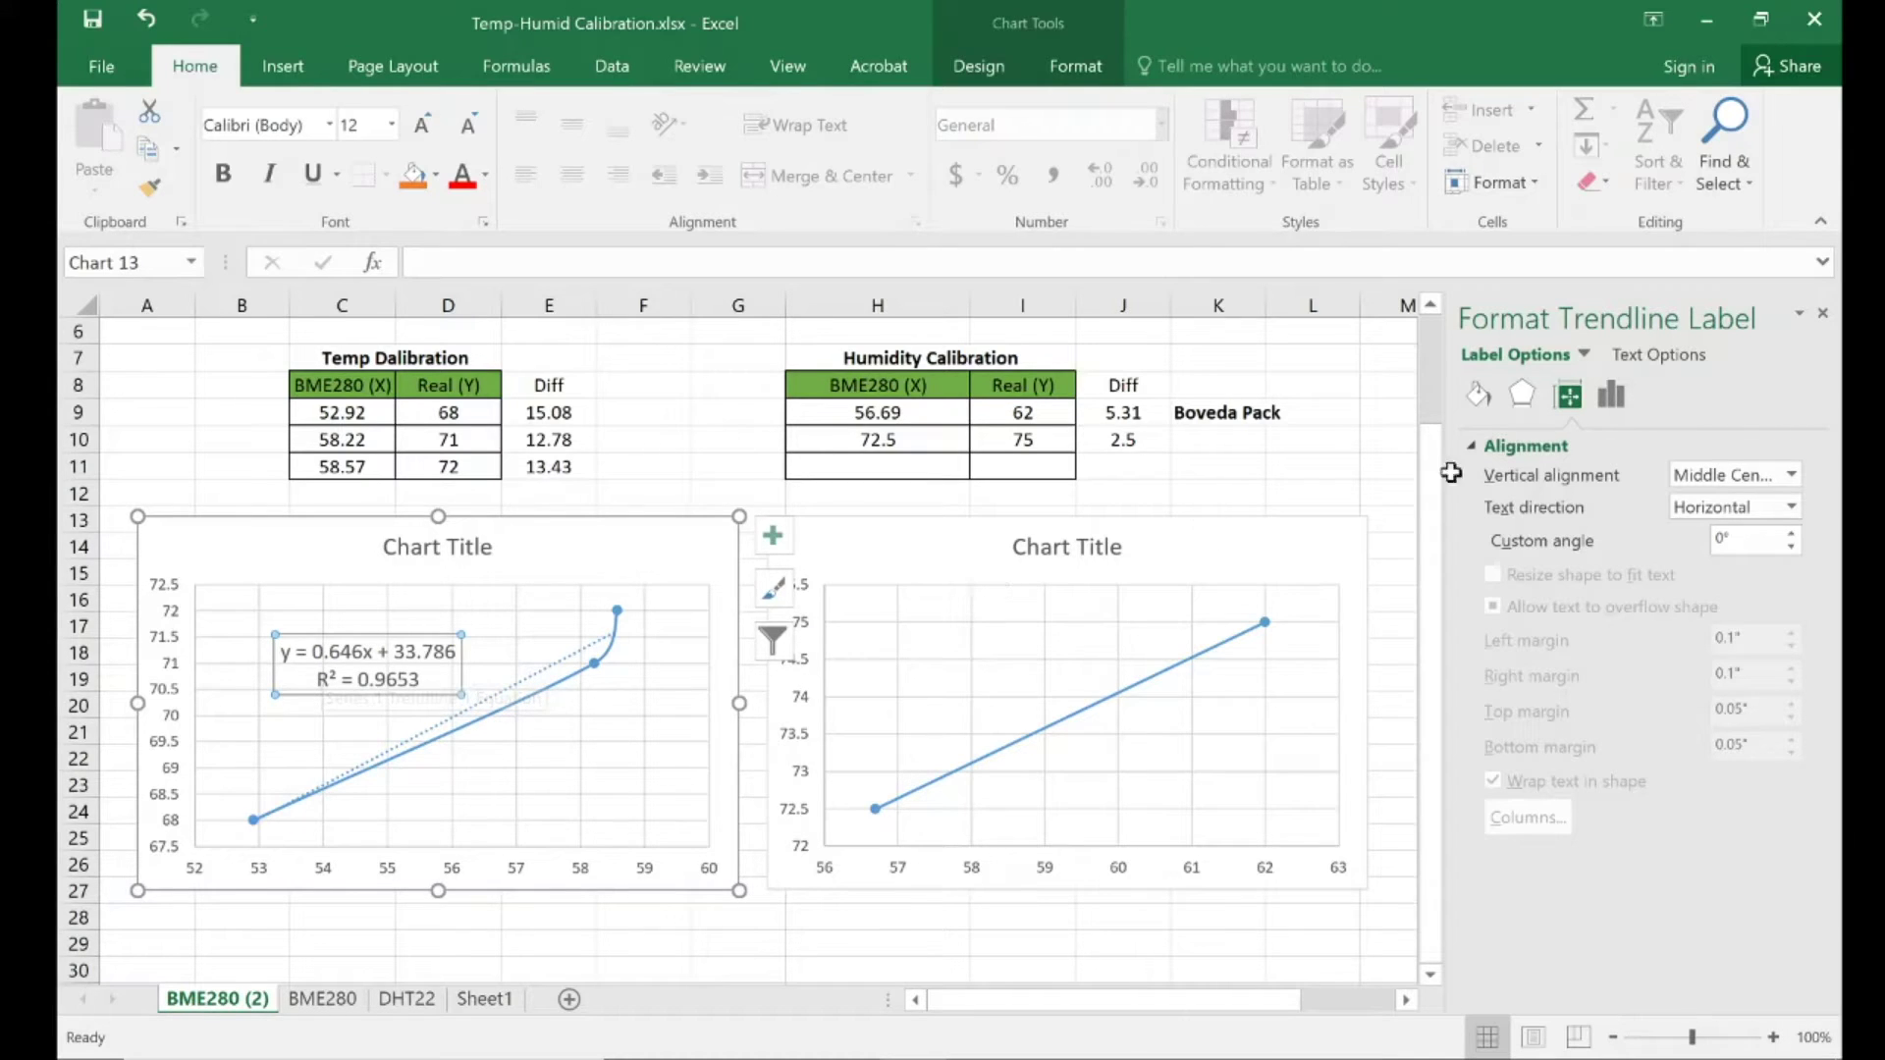
- Add a Linear trendline to the humidity chart's series and display its equation and R-squared value on the chart
left_click(1164, 682)
right_click(1163, 682)
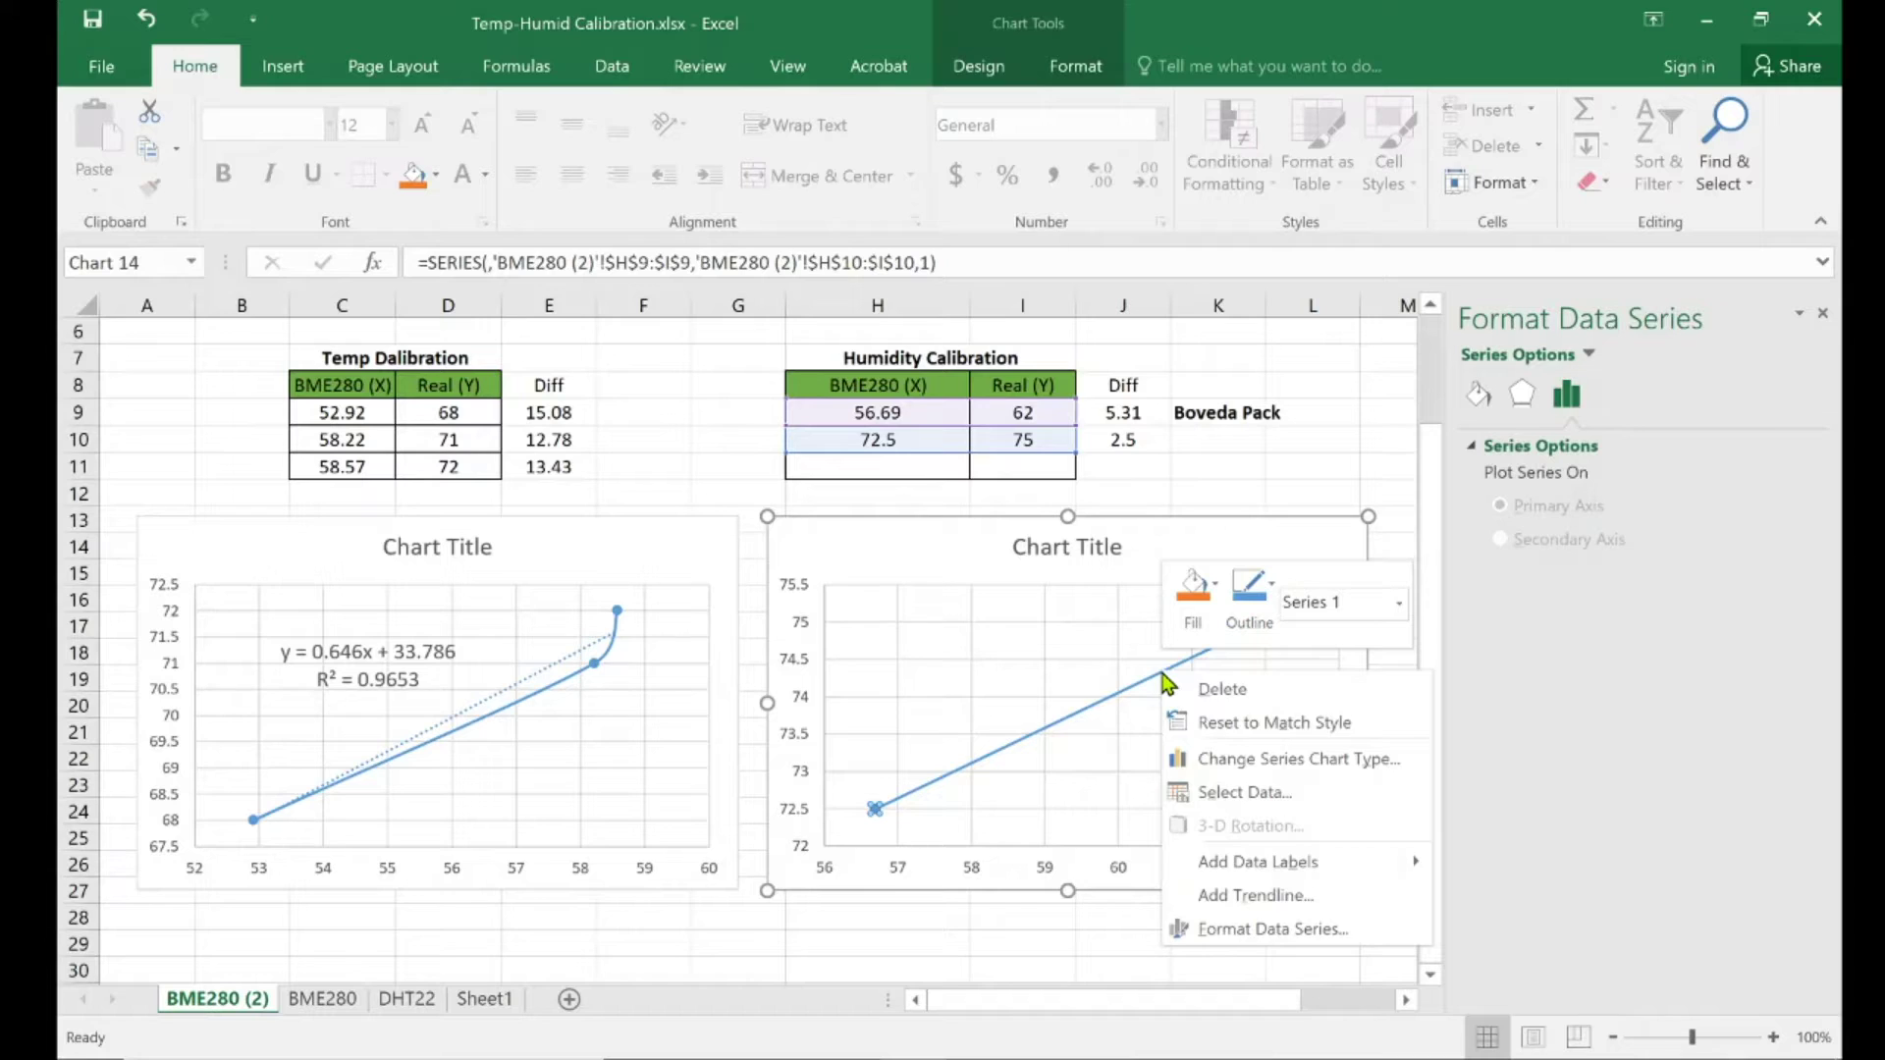
left_click(1257, 894)
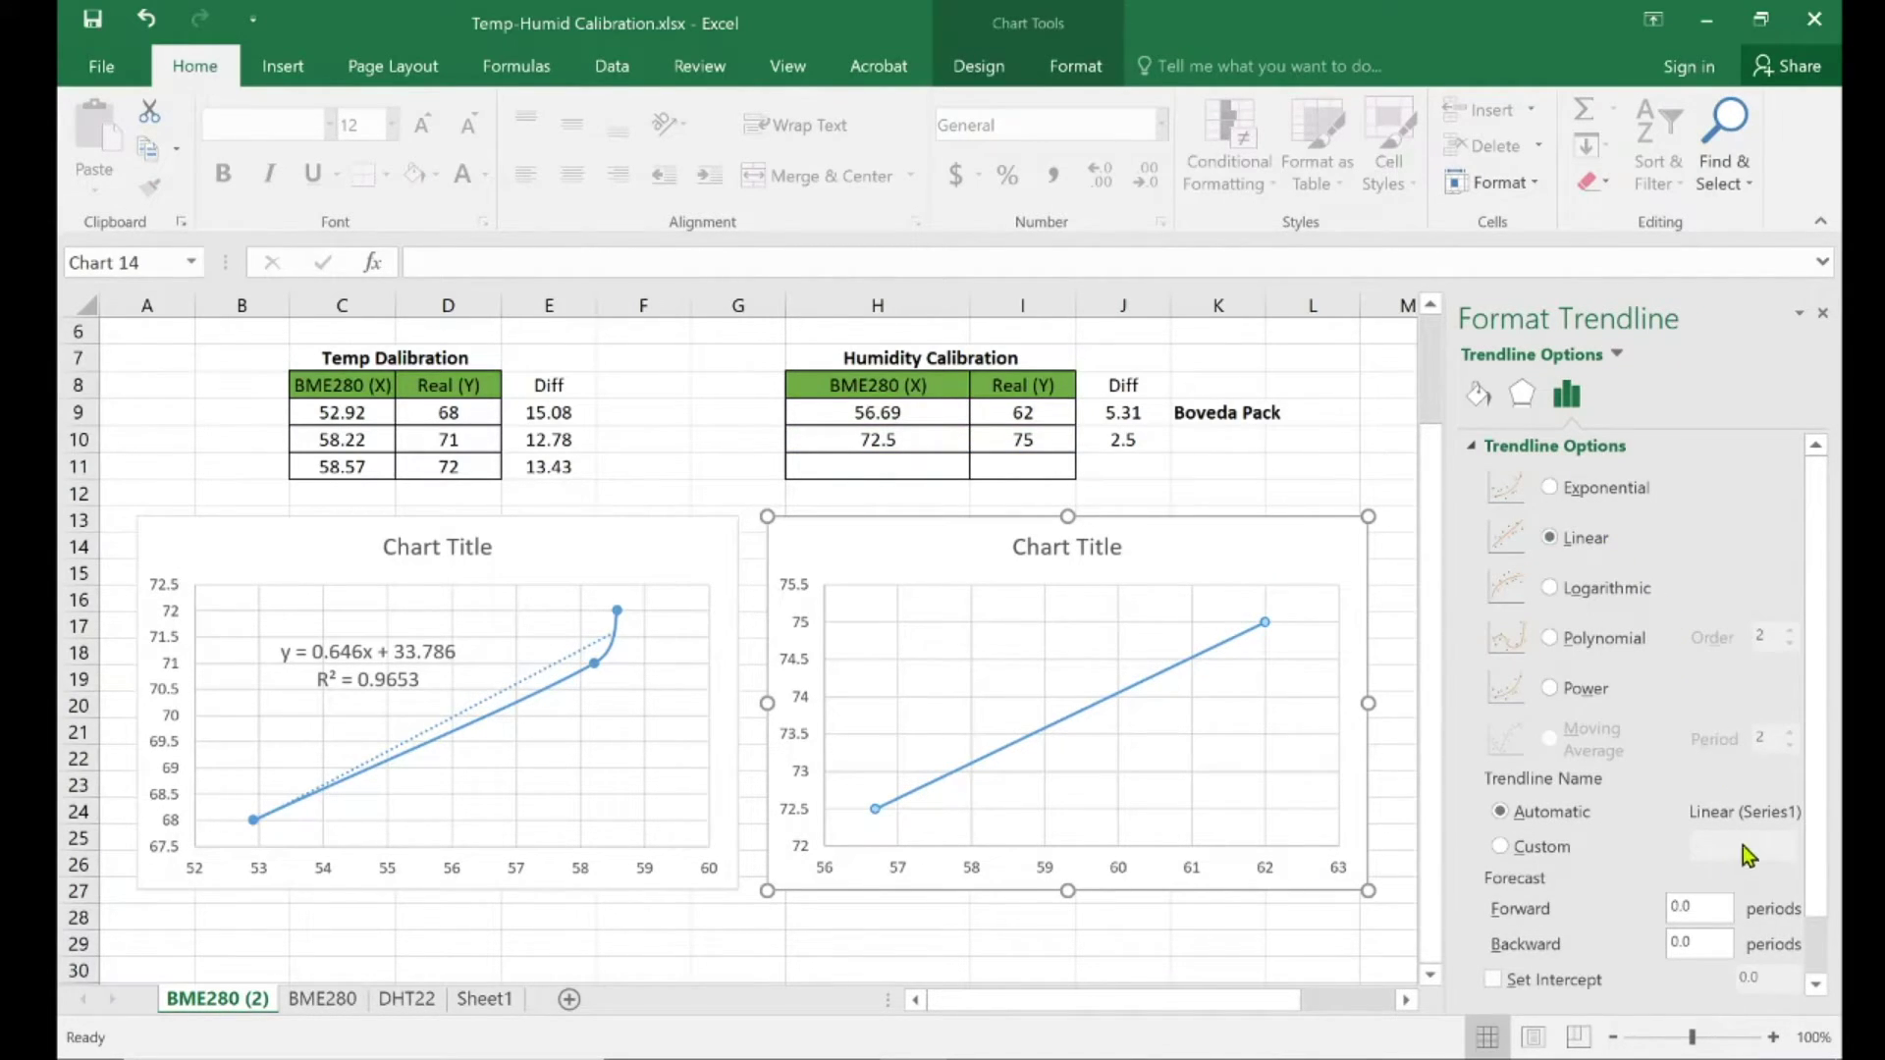
scroll(1828, 816, "down", 1)
left_click(1708, 947)
left_click(1701, 984)
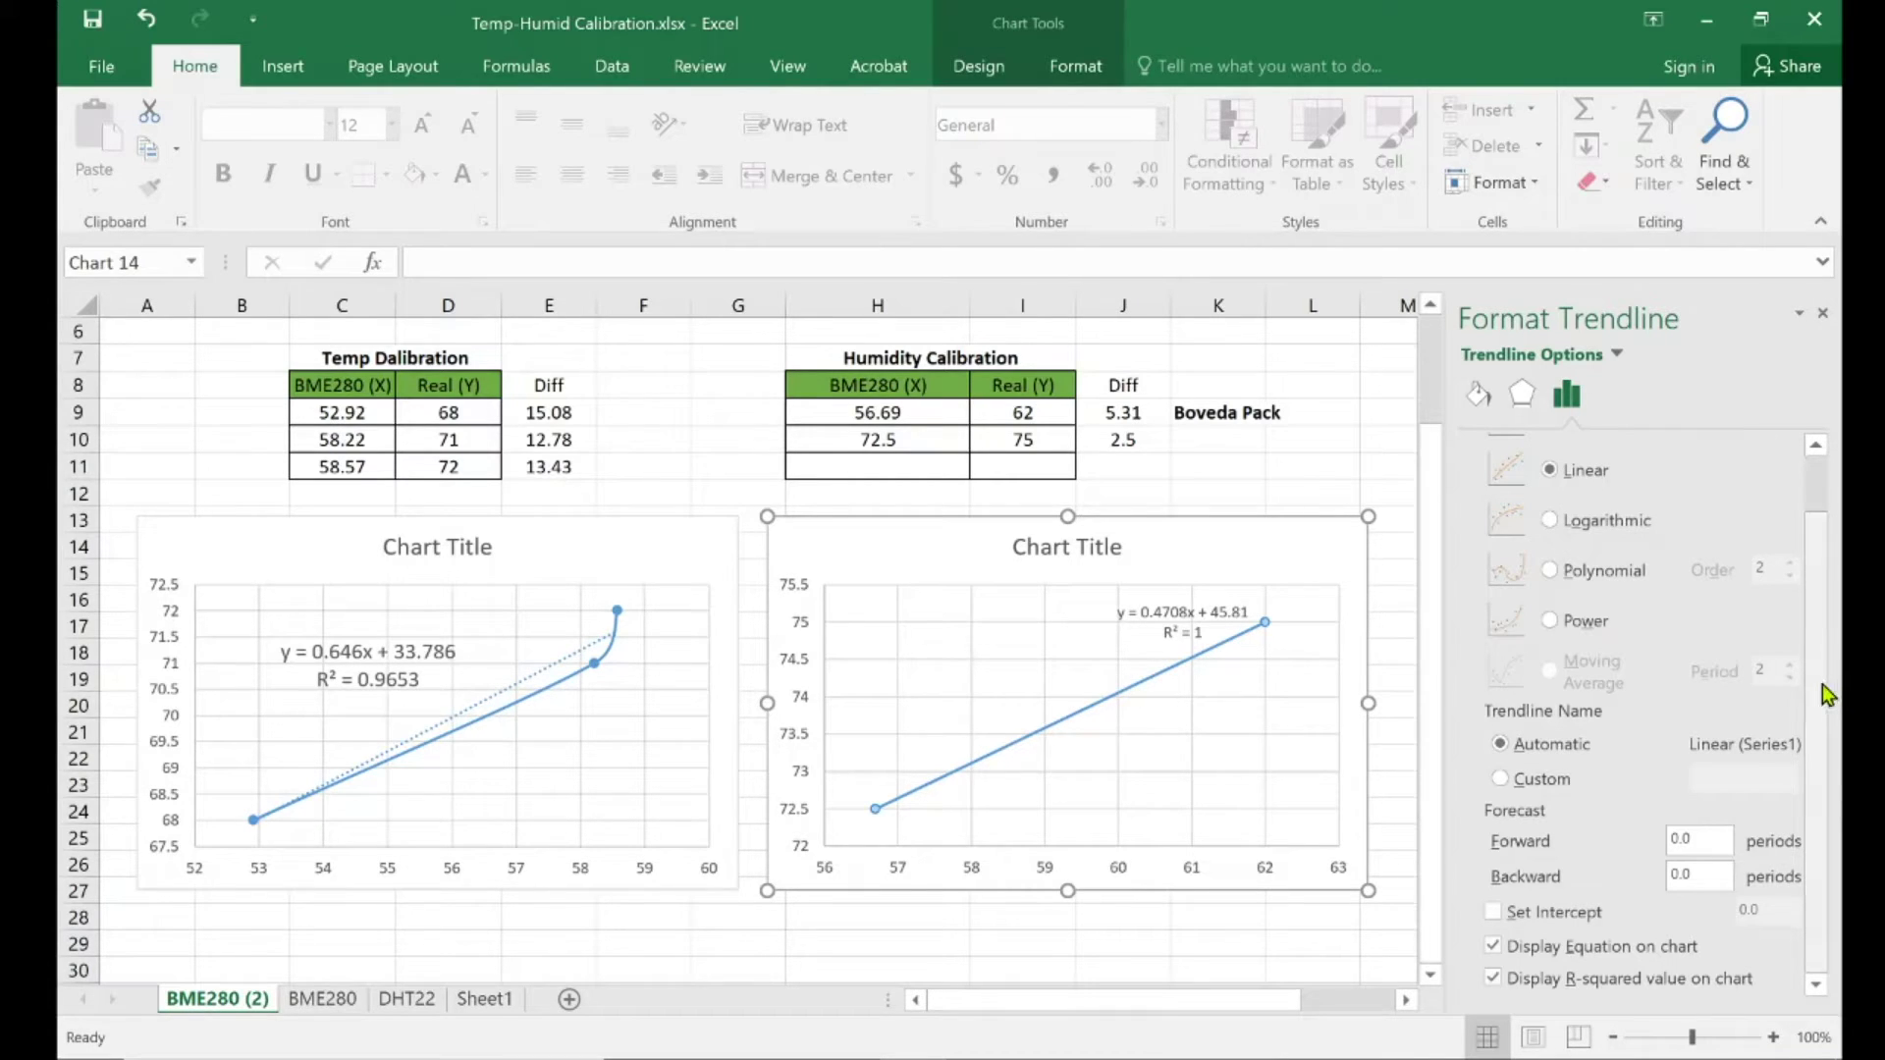
- Enlarge the humidity chart's trendline label to 12 pt and move it clear of the plotted line, above its lower part
scroll(1826, 628, "up", 1)
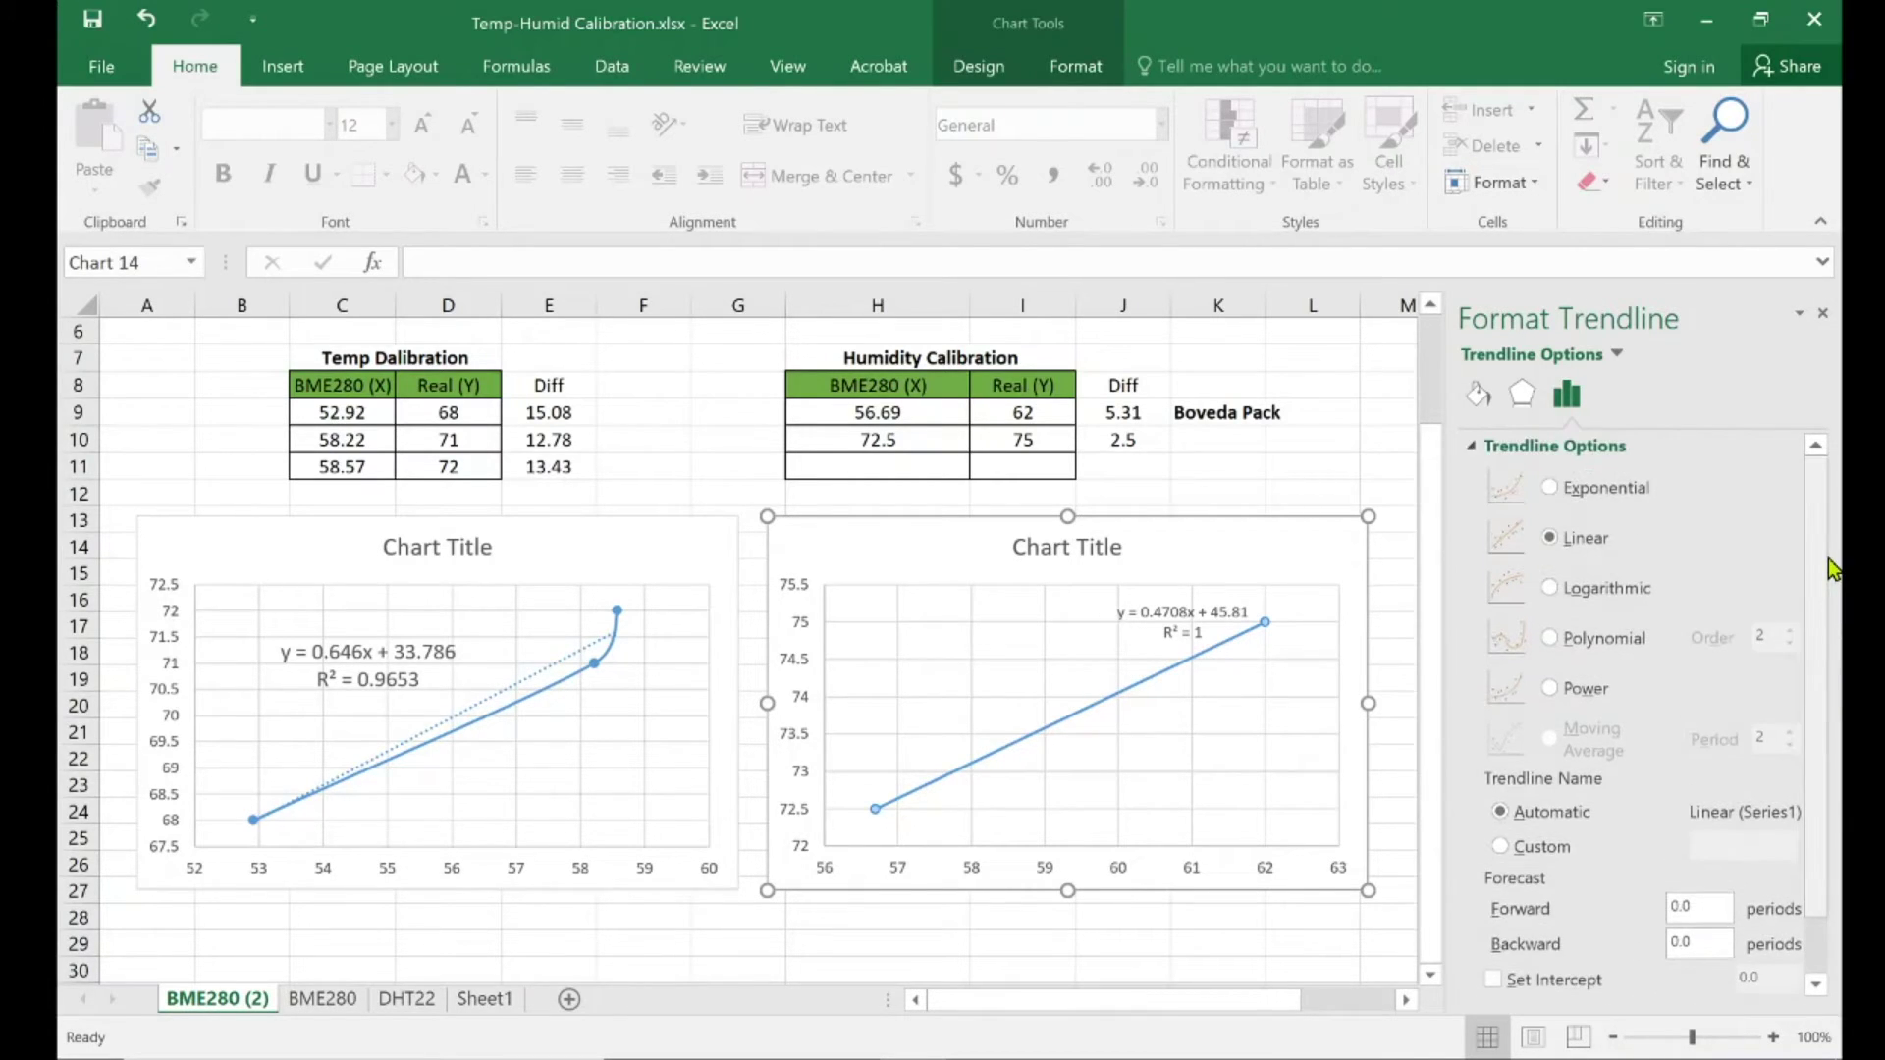
left_click(1151, 613)
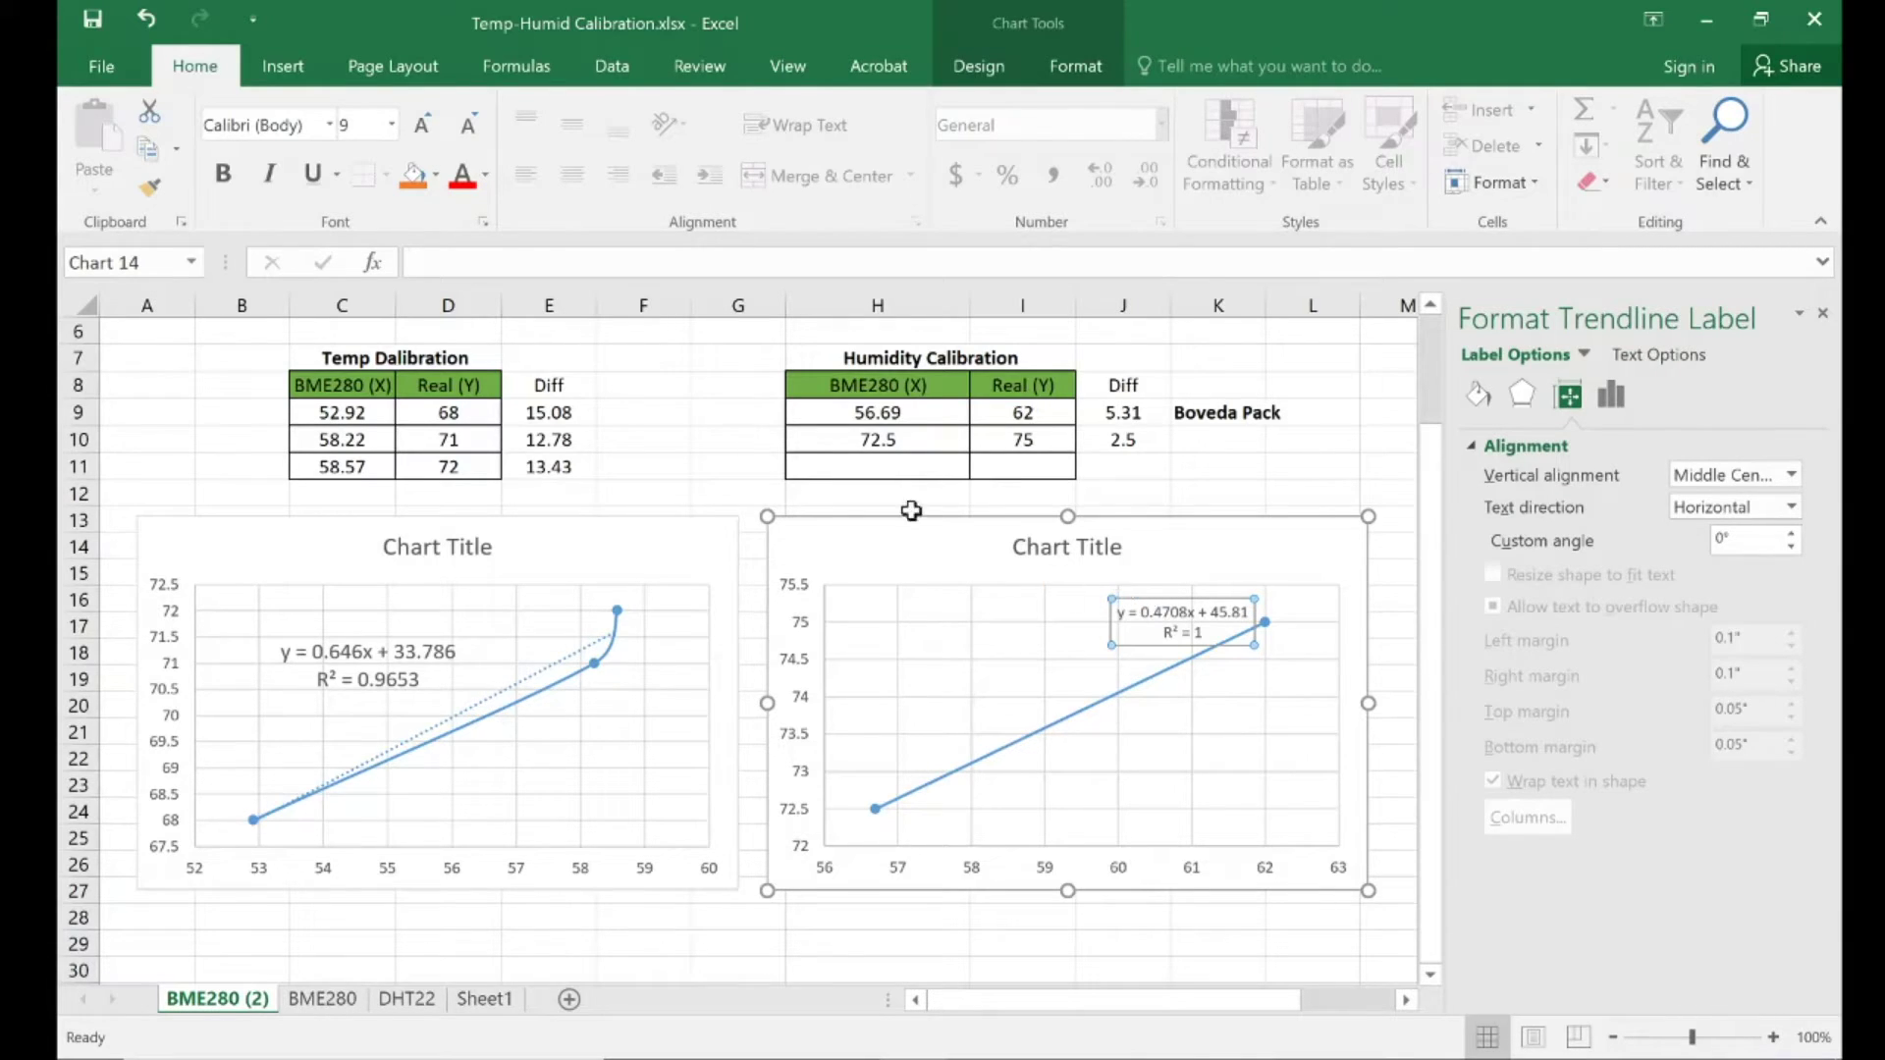
left_click(392, 126)
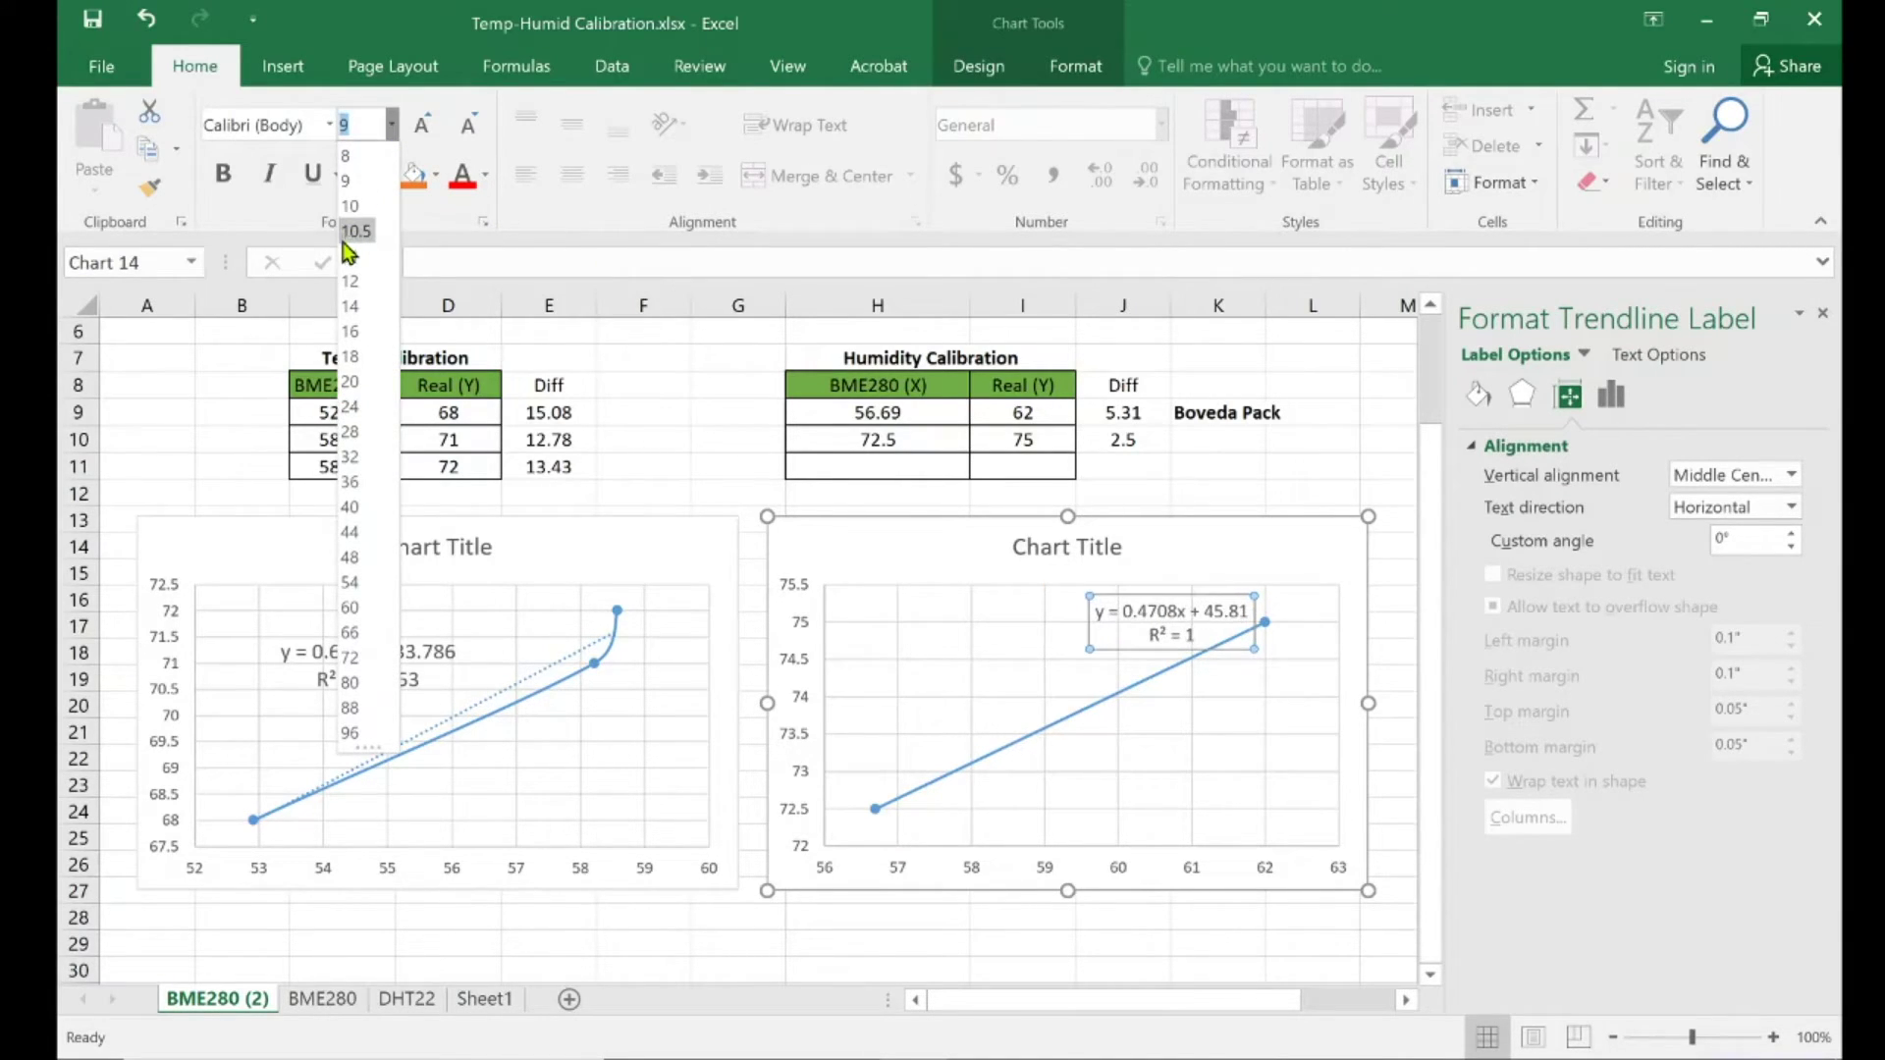
left_click(351, 281)
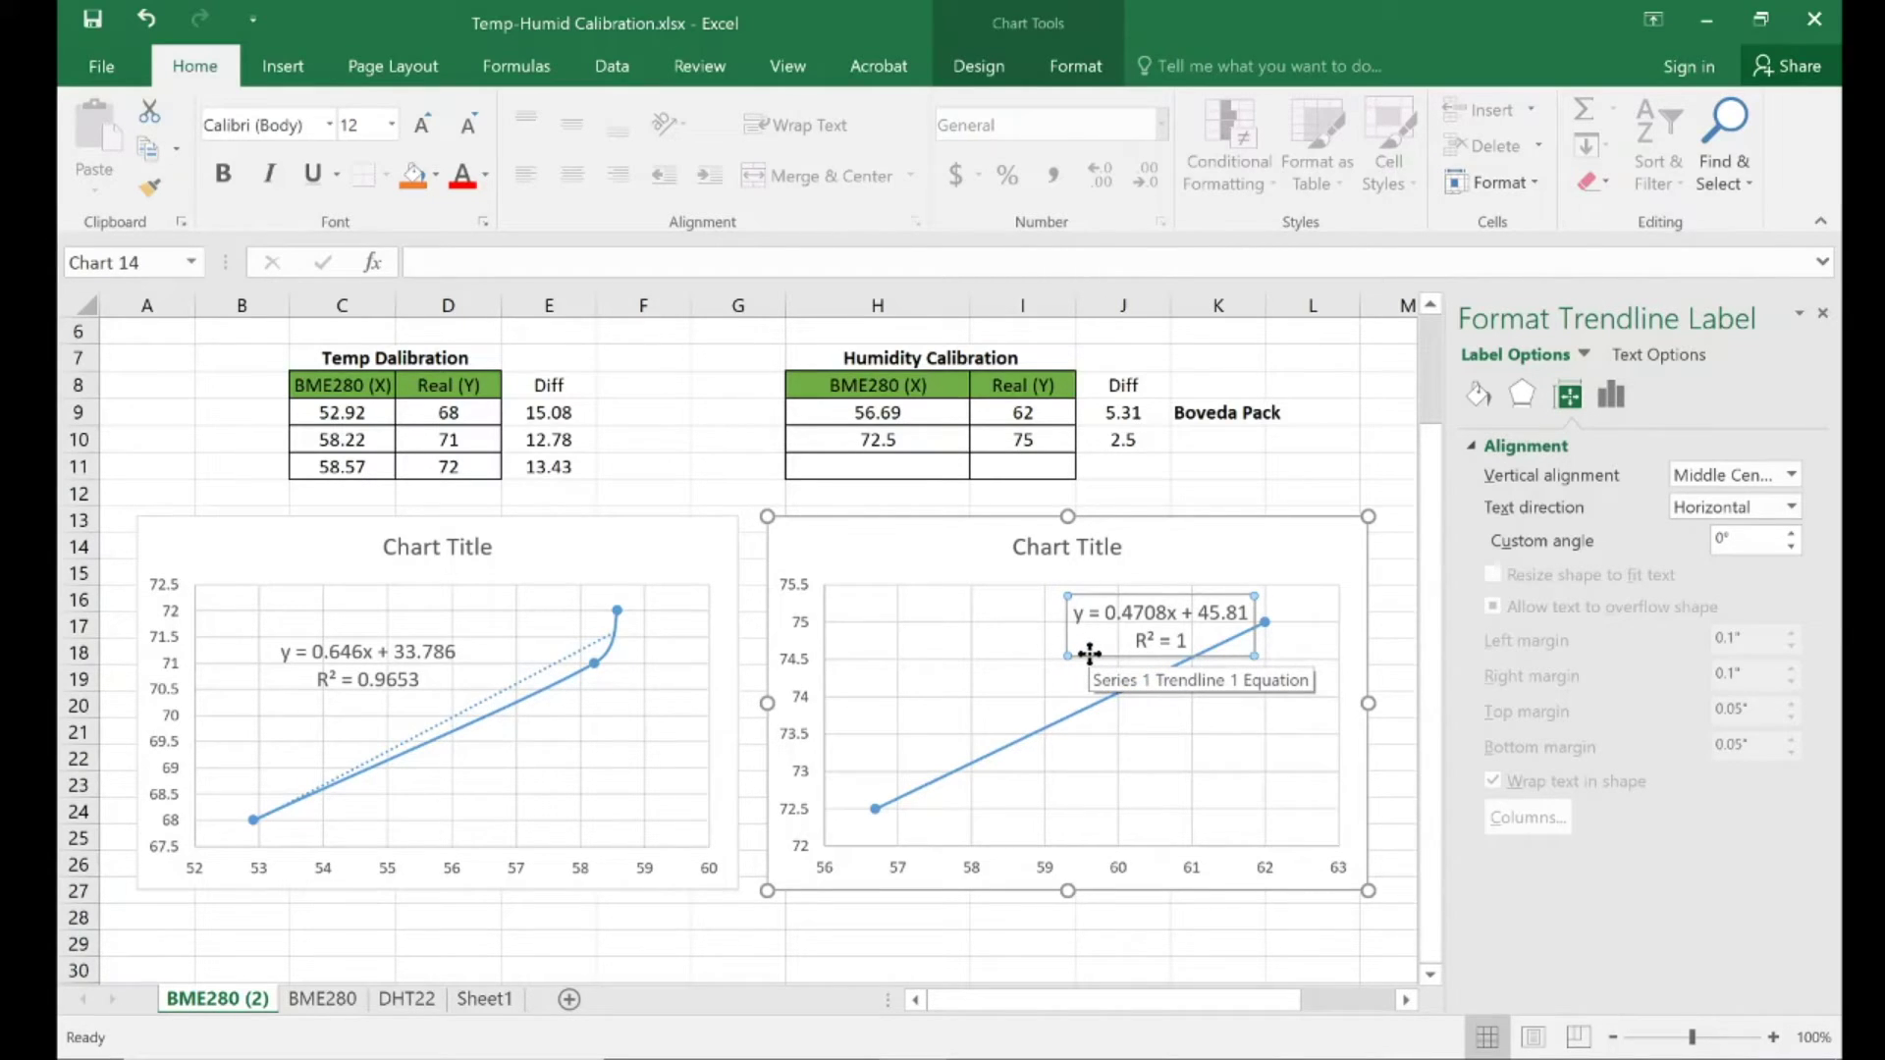
left_click_drag(1086, 652, 926, 688)
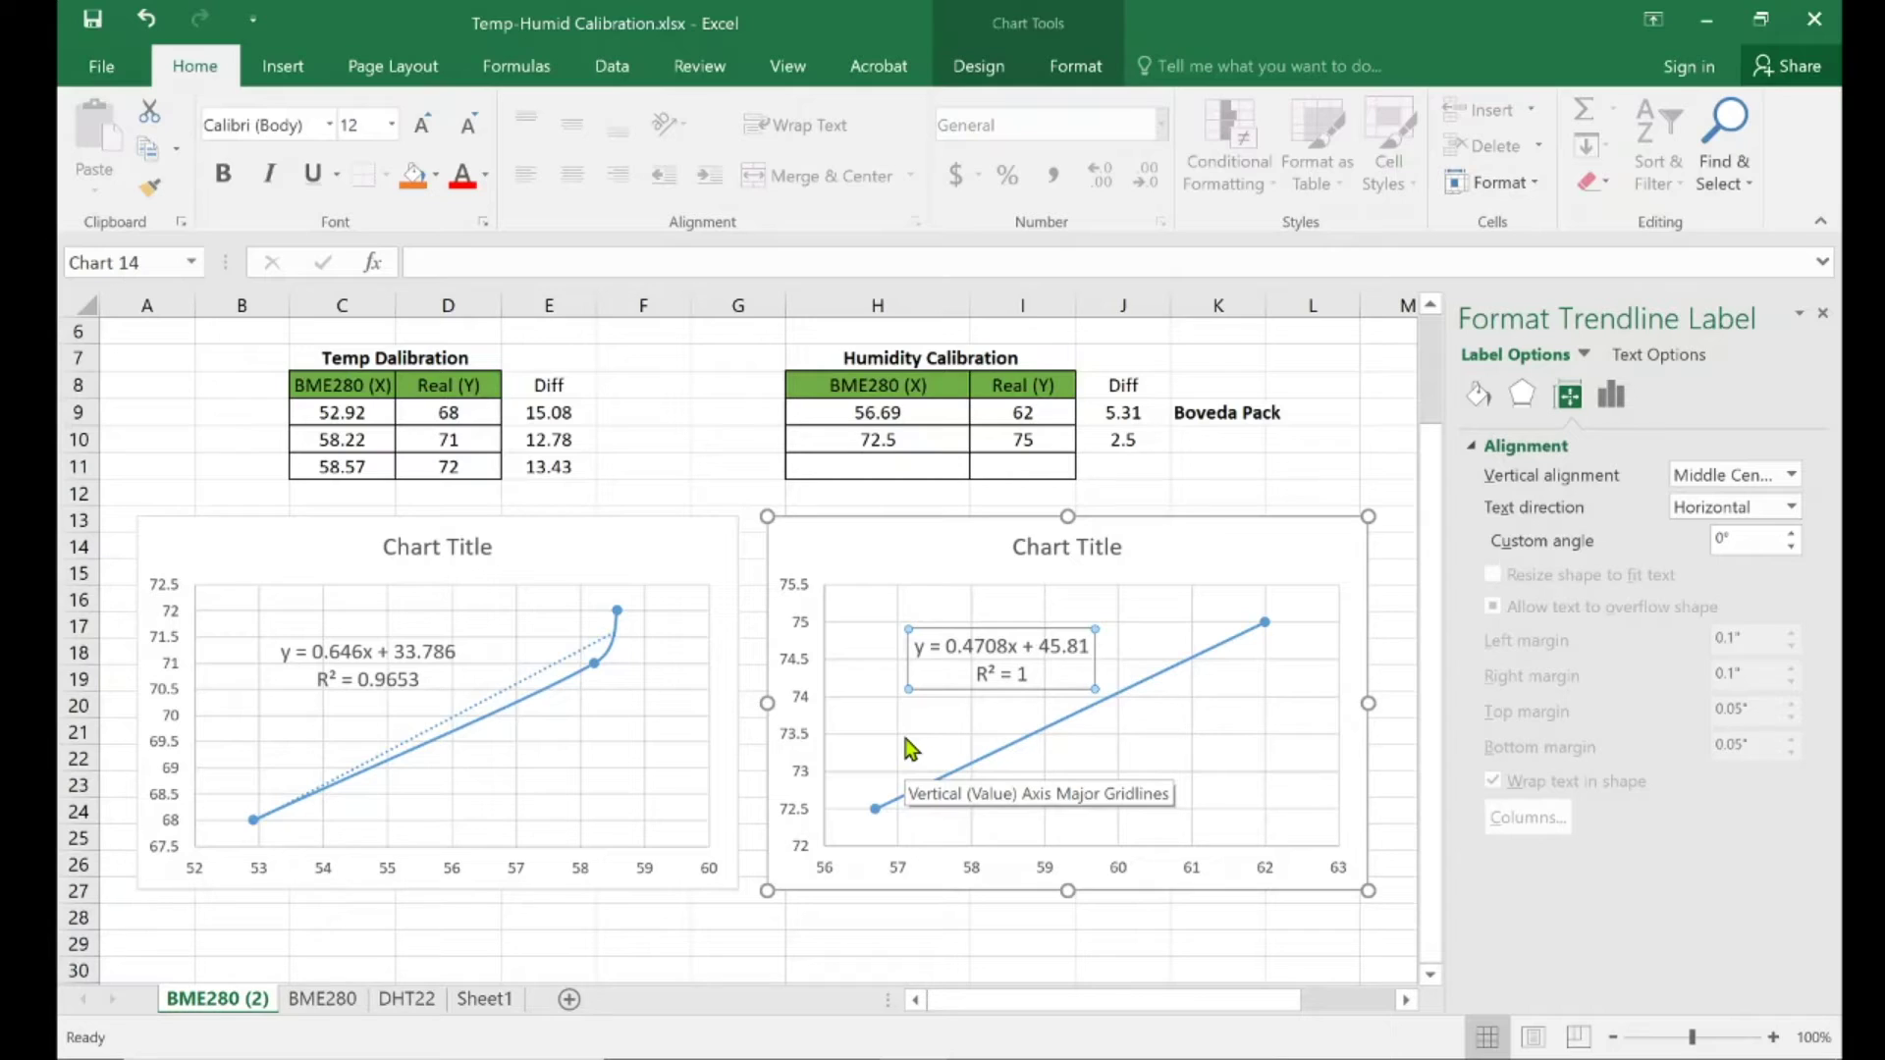
left_click(898, 726)
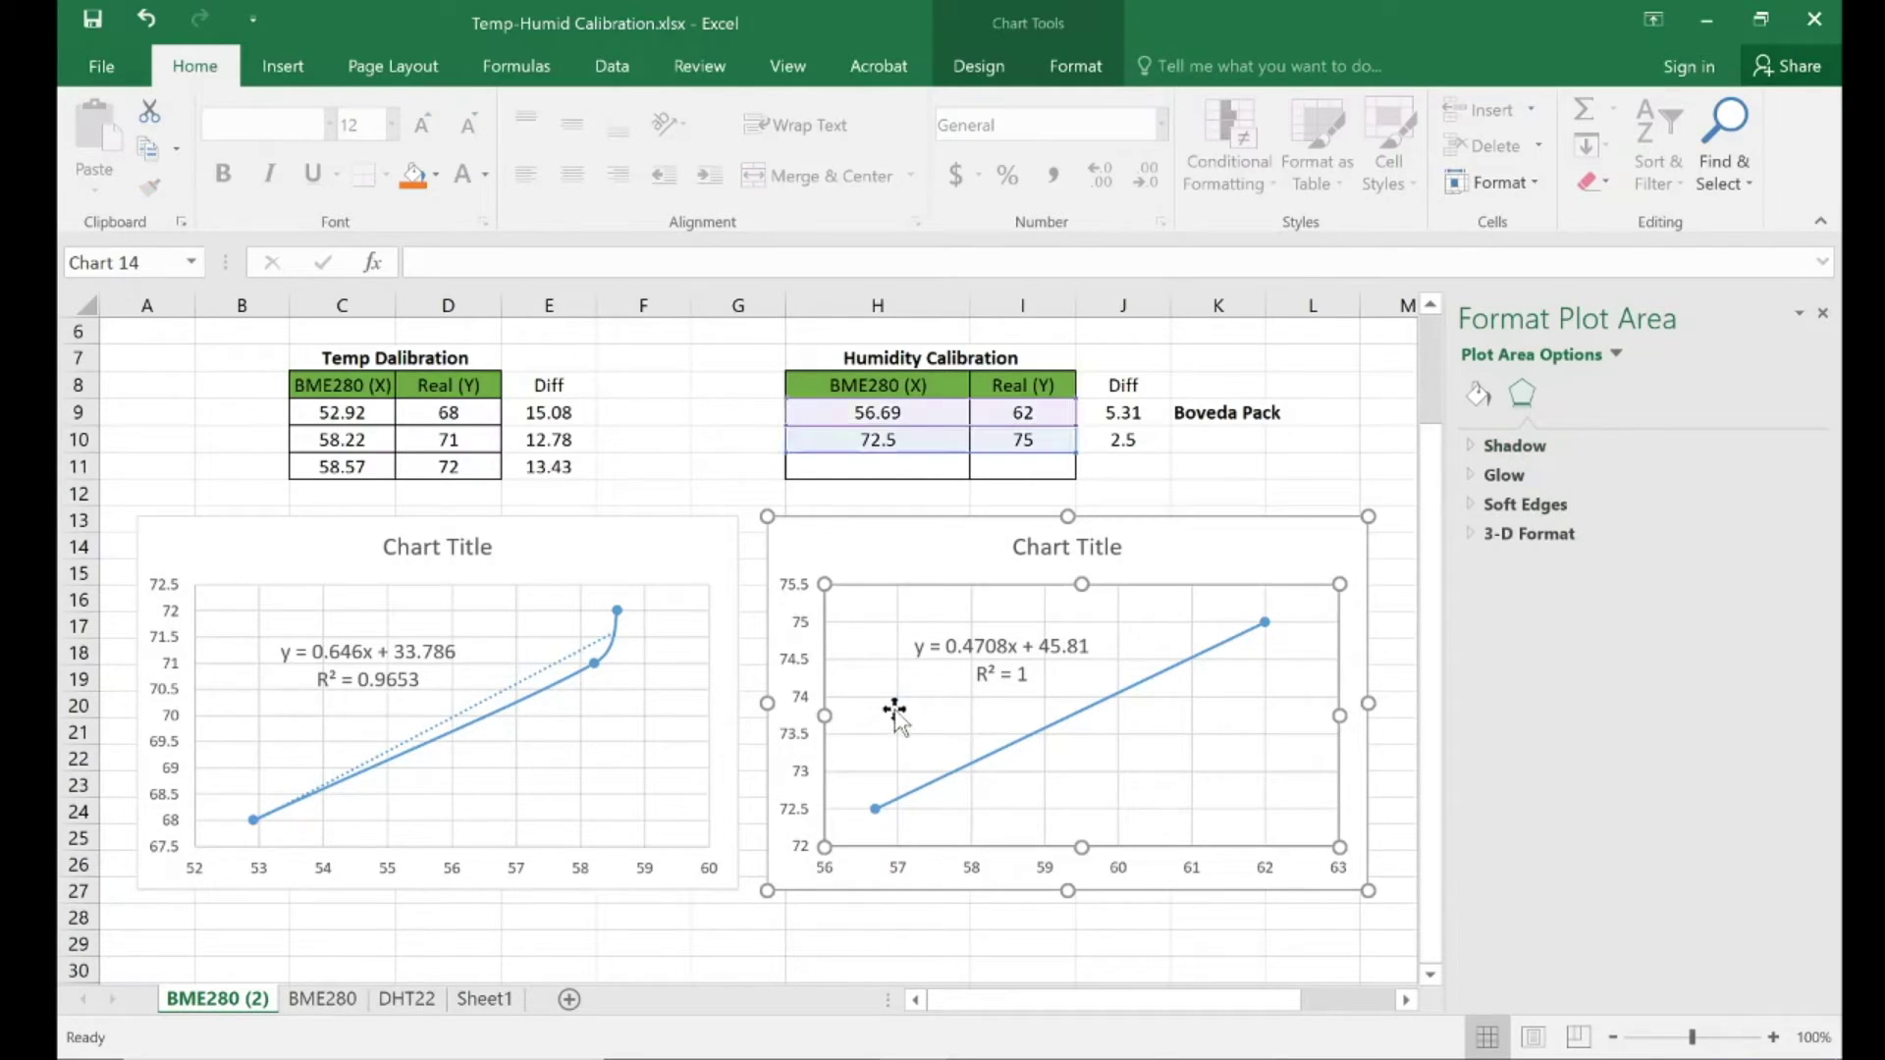
left_click(924, 556)
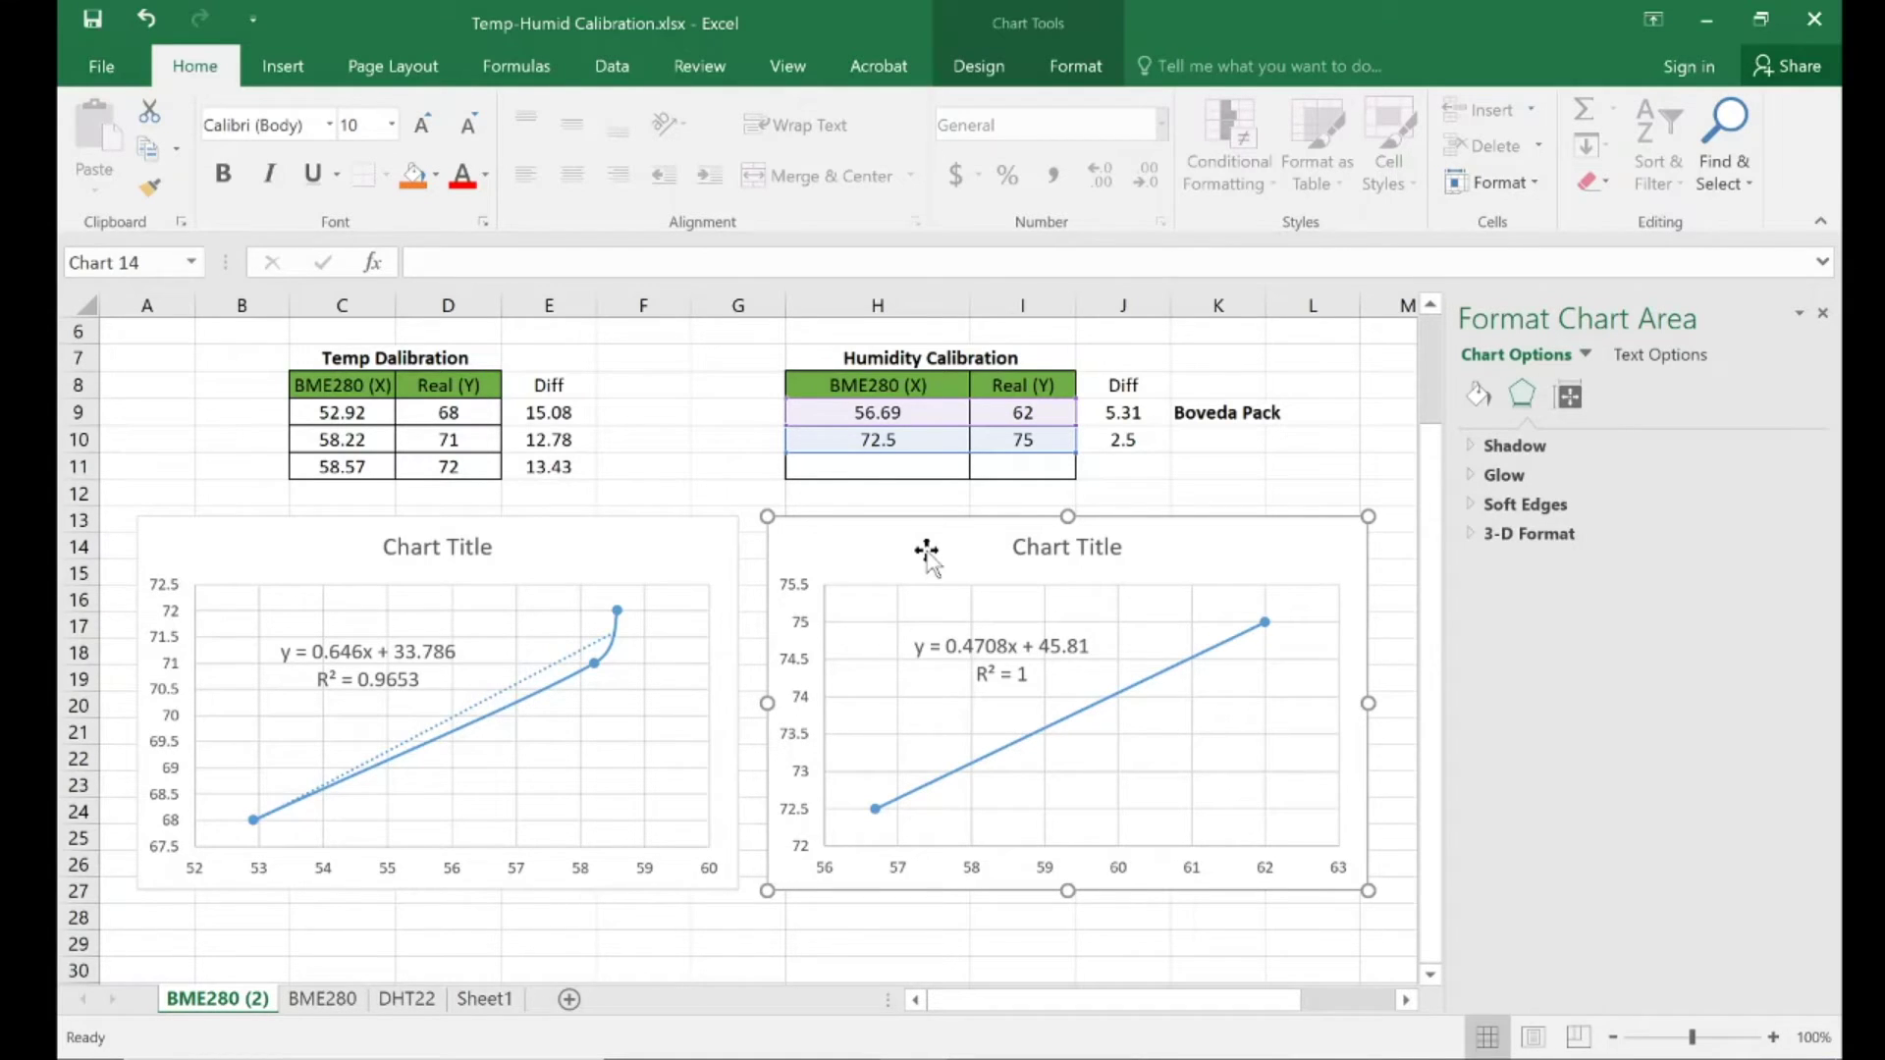
- Examine the trendline equations and R-squared values on the temperature and humidity charts, comparing how well each line fits its data points
left_click(393, 650)
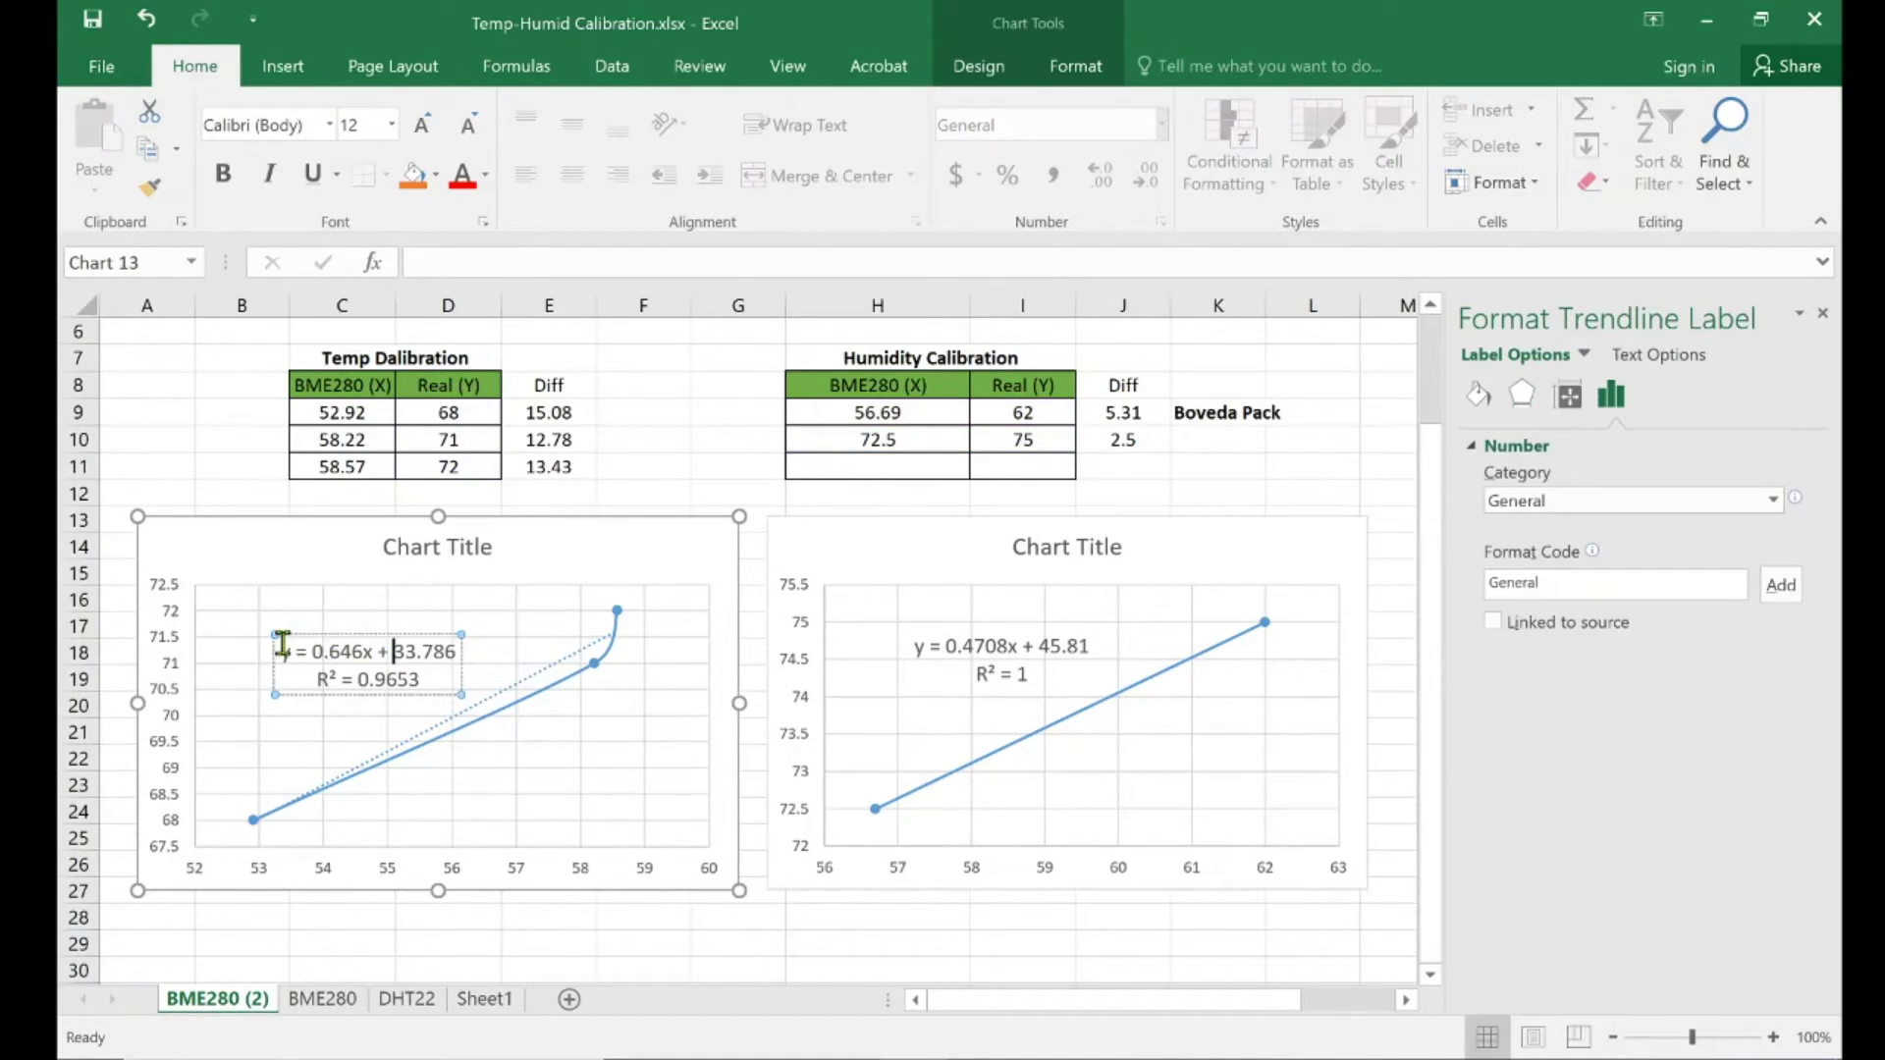
left_click_drag(278, 651, 445, 652)
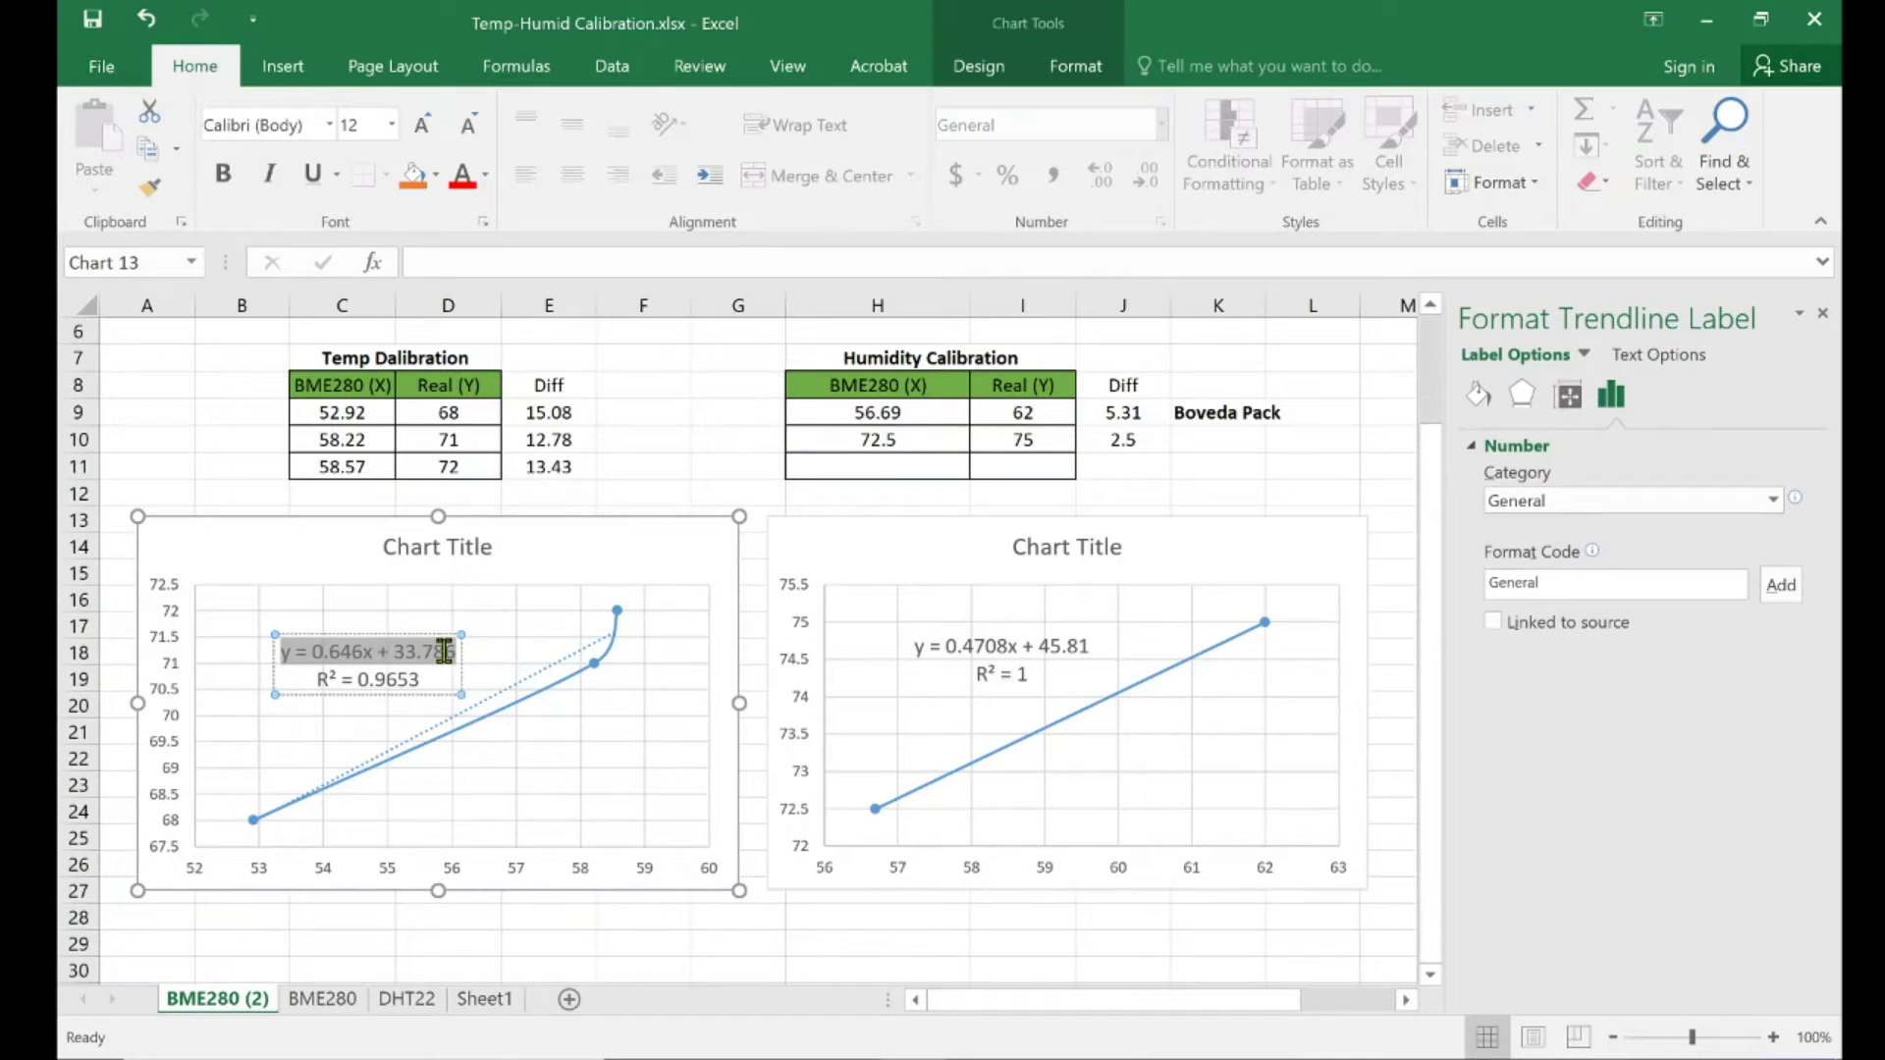
left_click(374, 679)
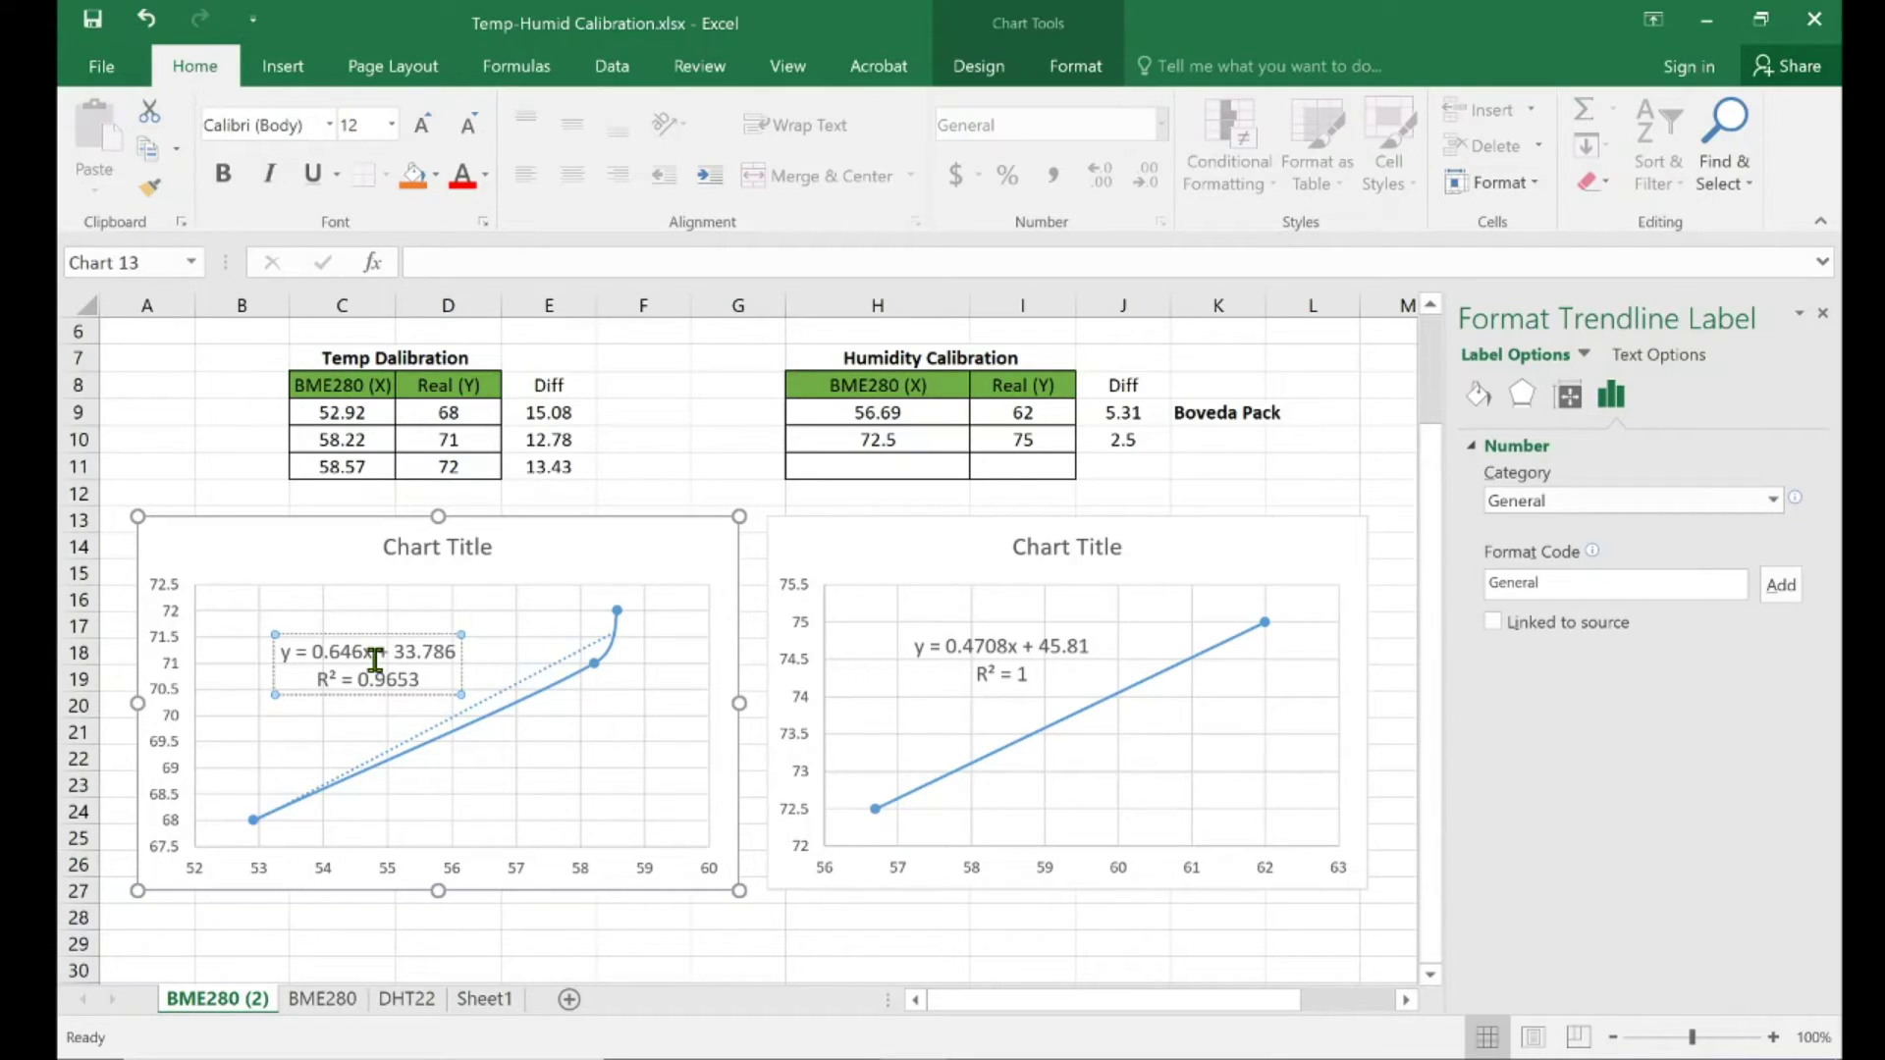
left_click(943, 646)
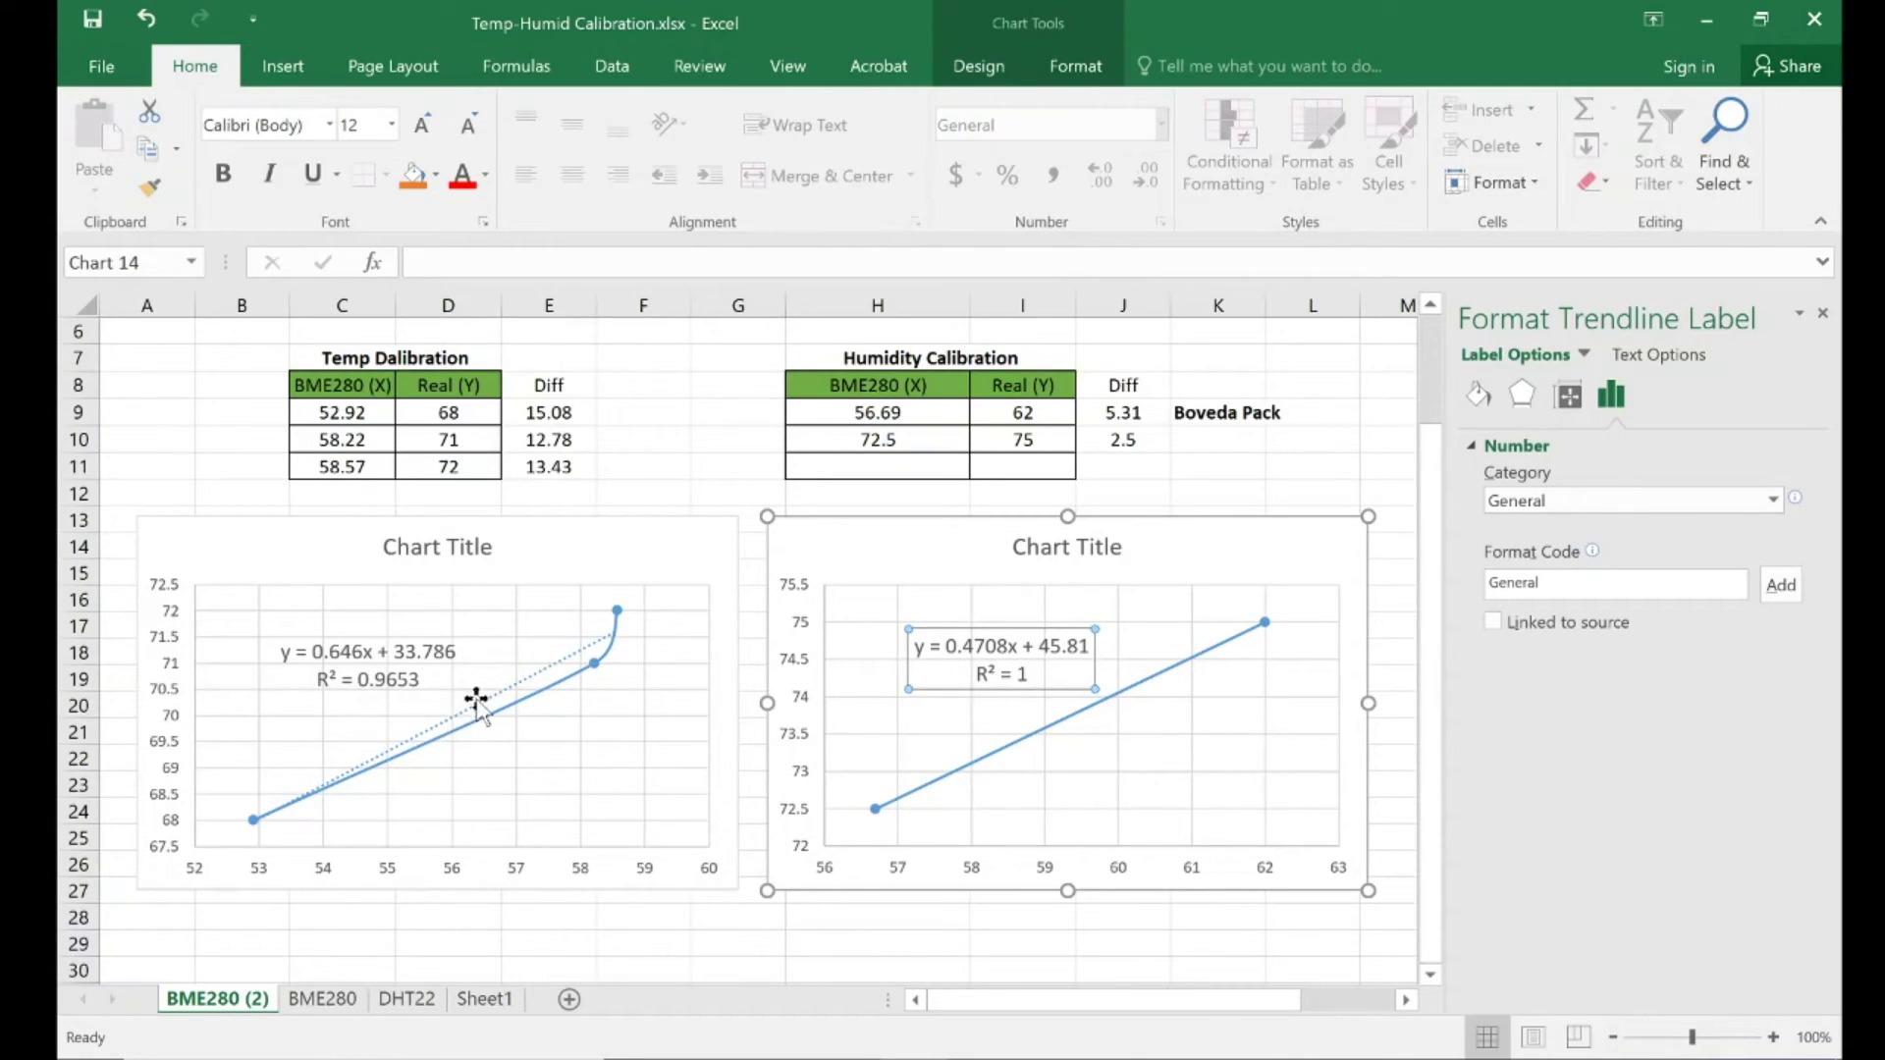
left_click(950, 646)
left_click_drag(1010, 650, 1021, 650)
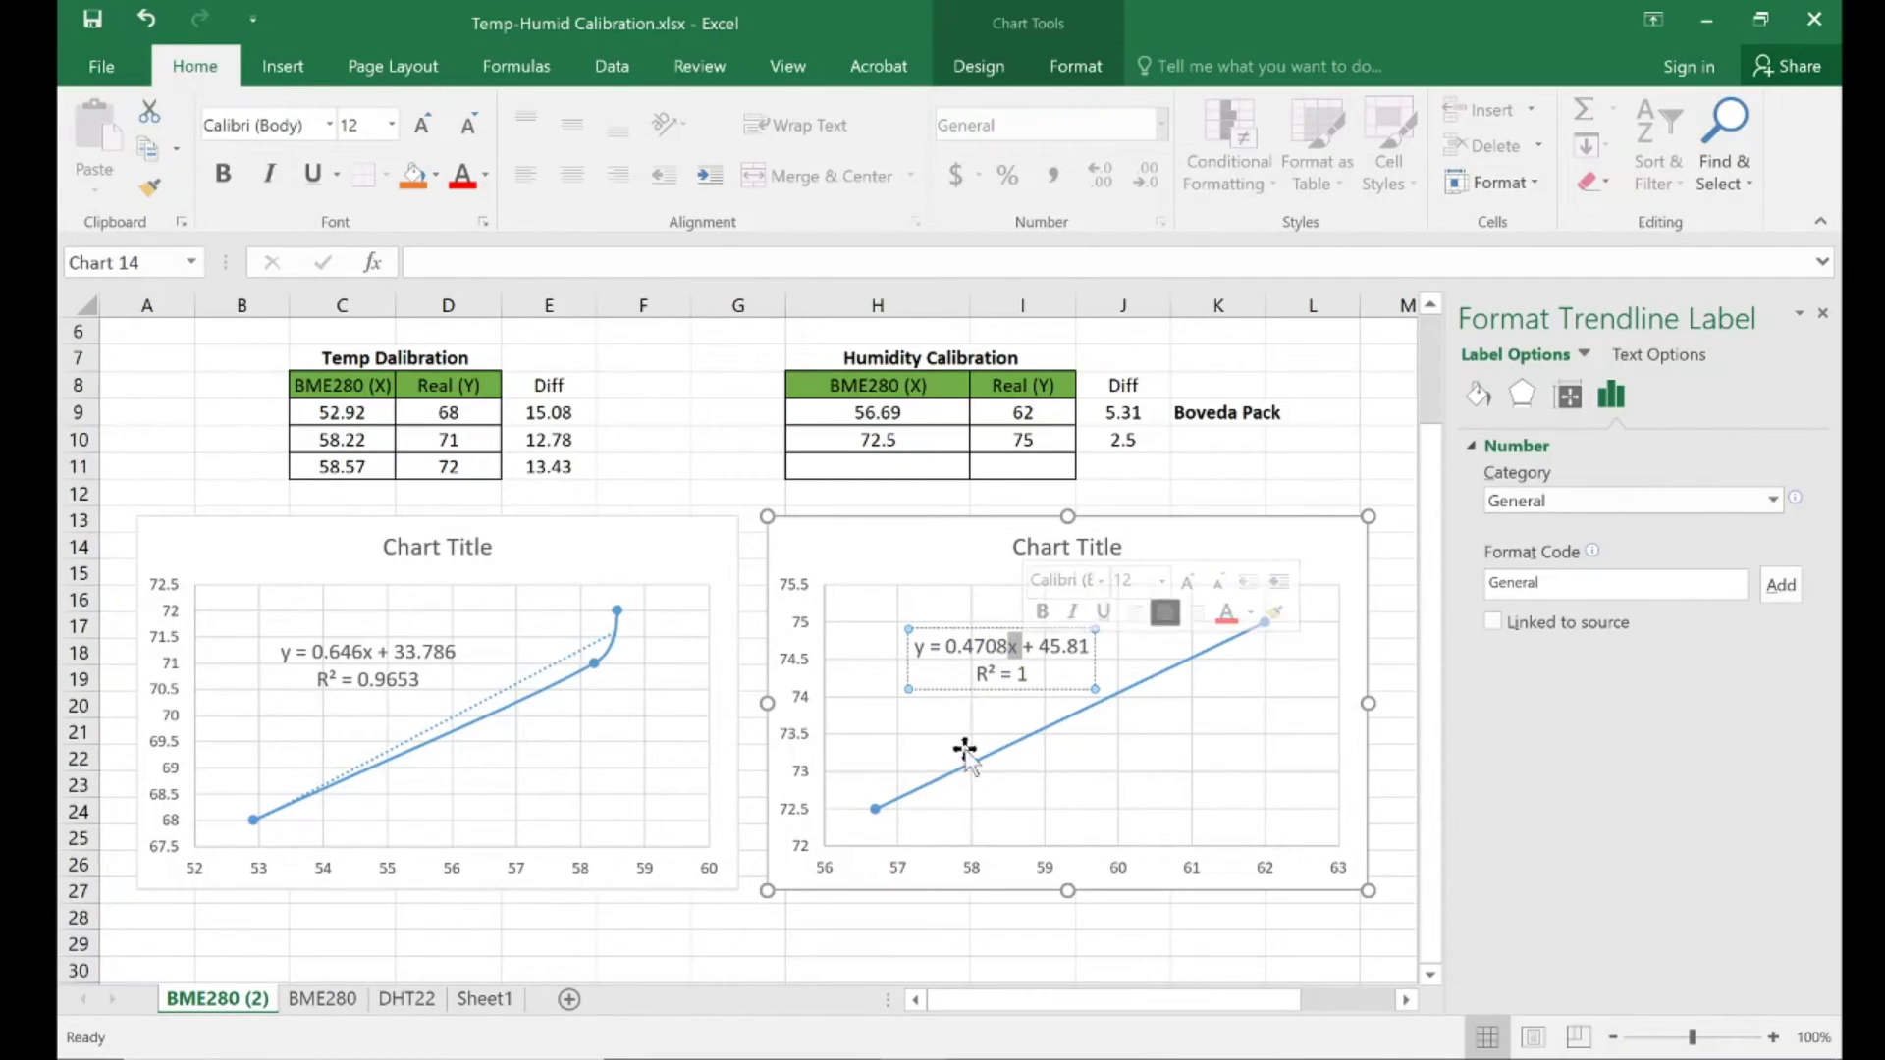
left_click(933, 571)
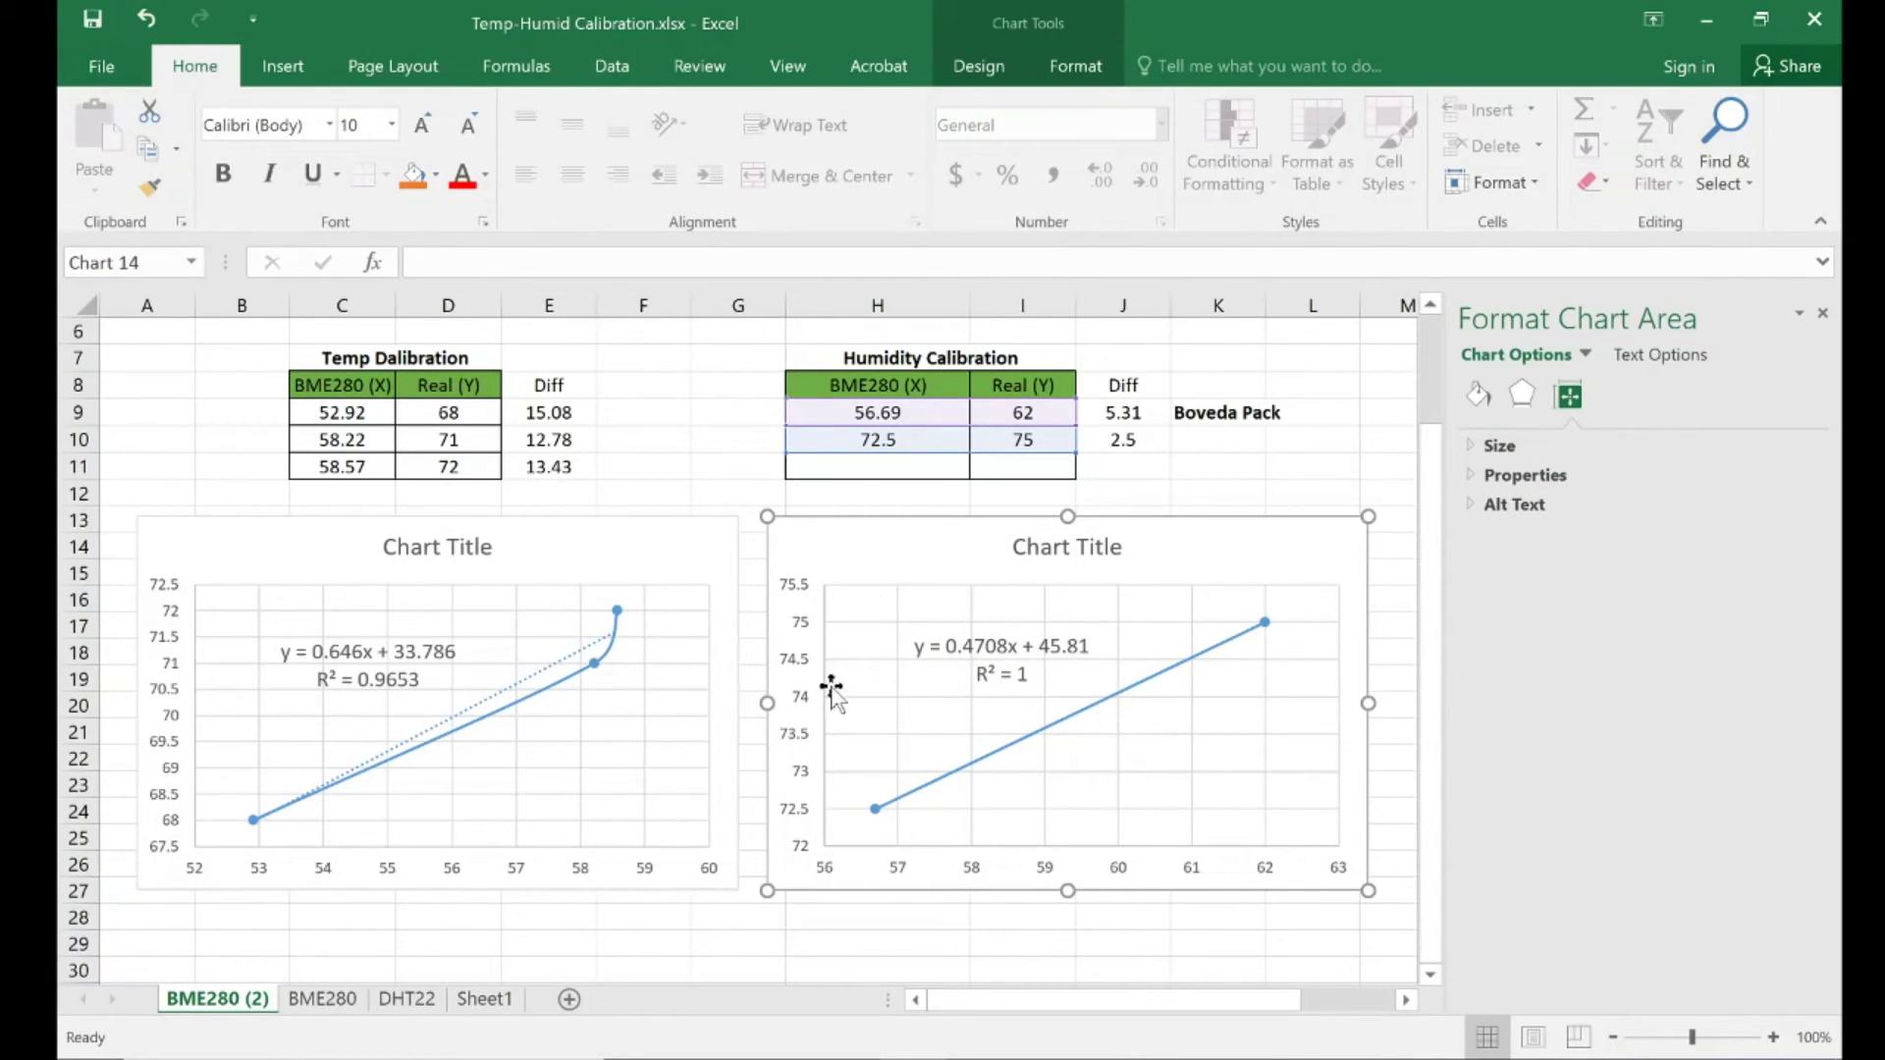
left_click(1001, 665)
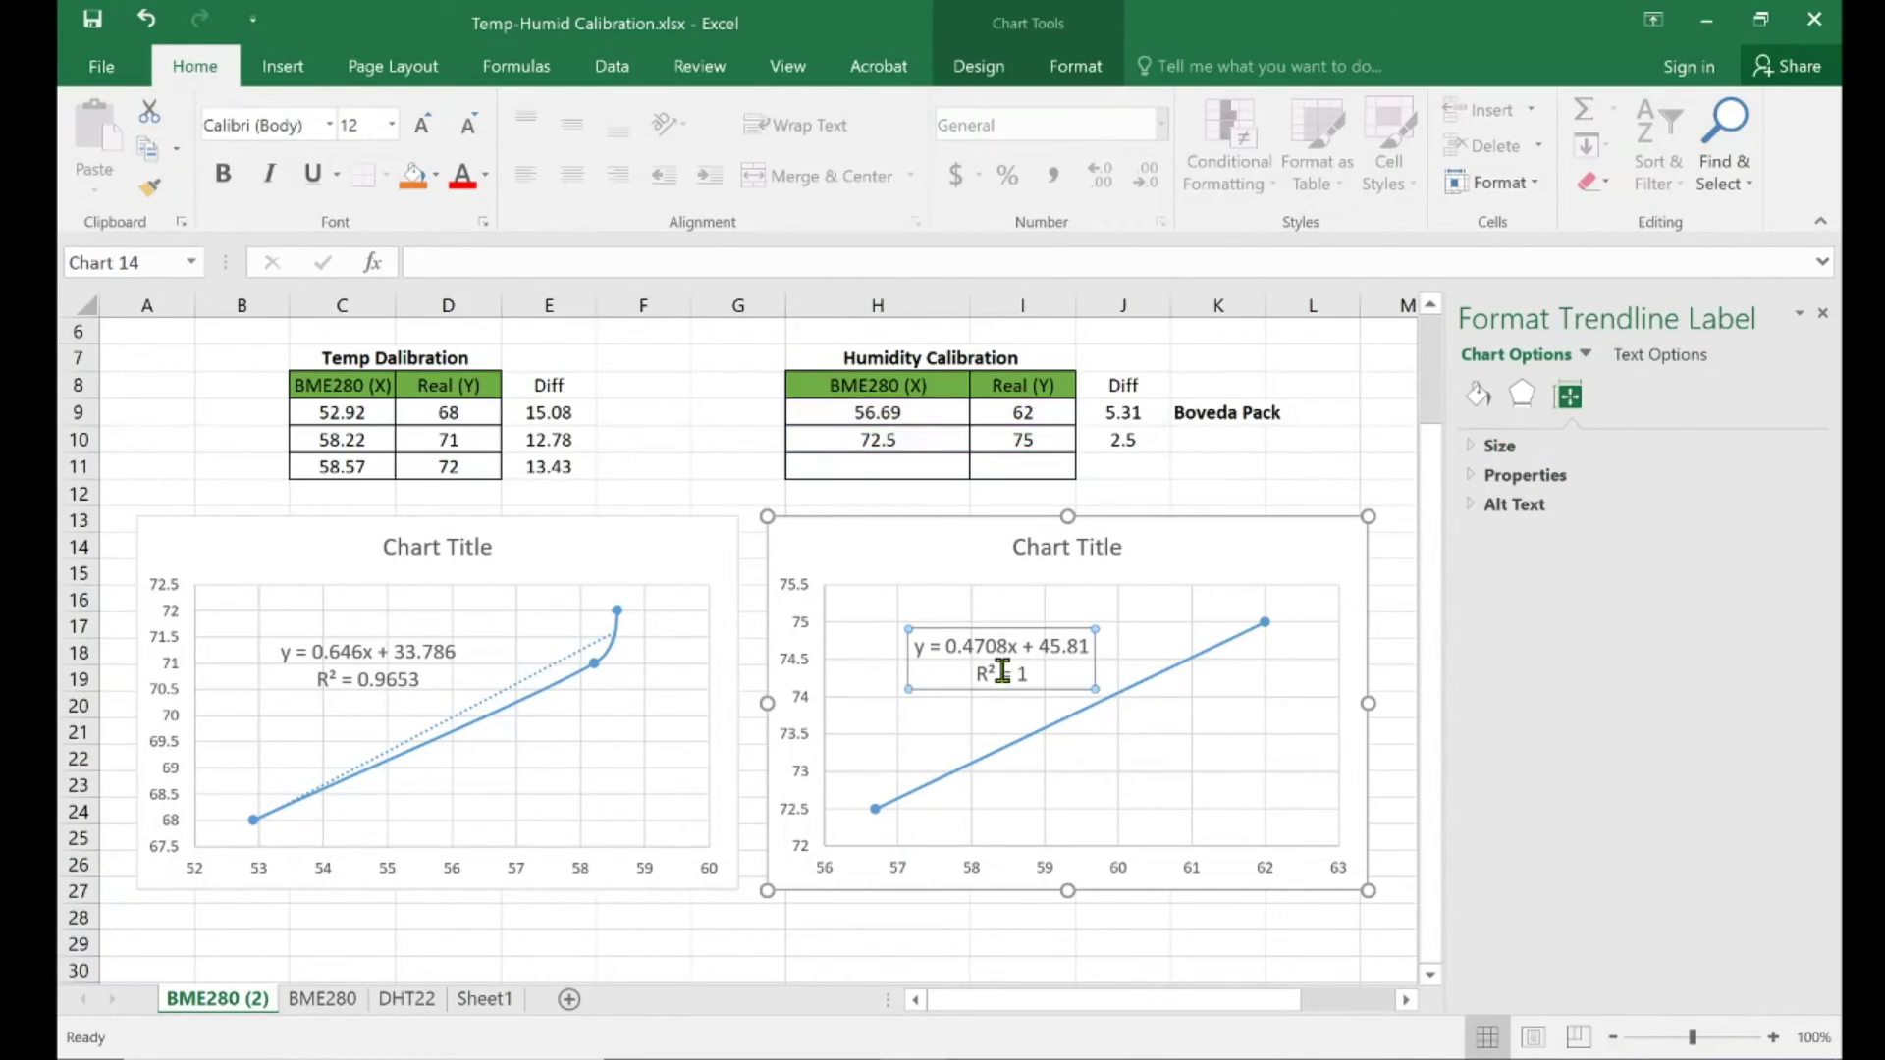
left_click(404, 682)
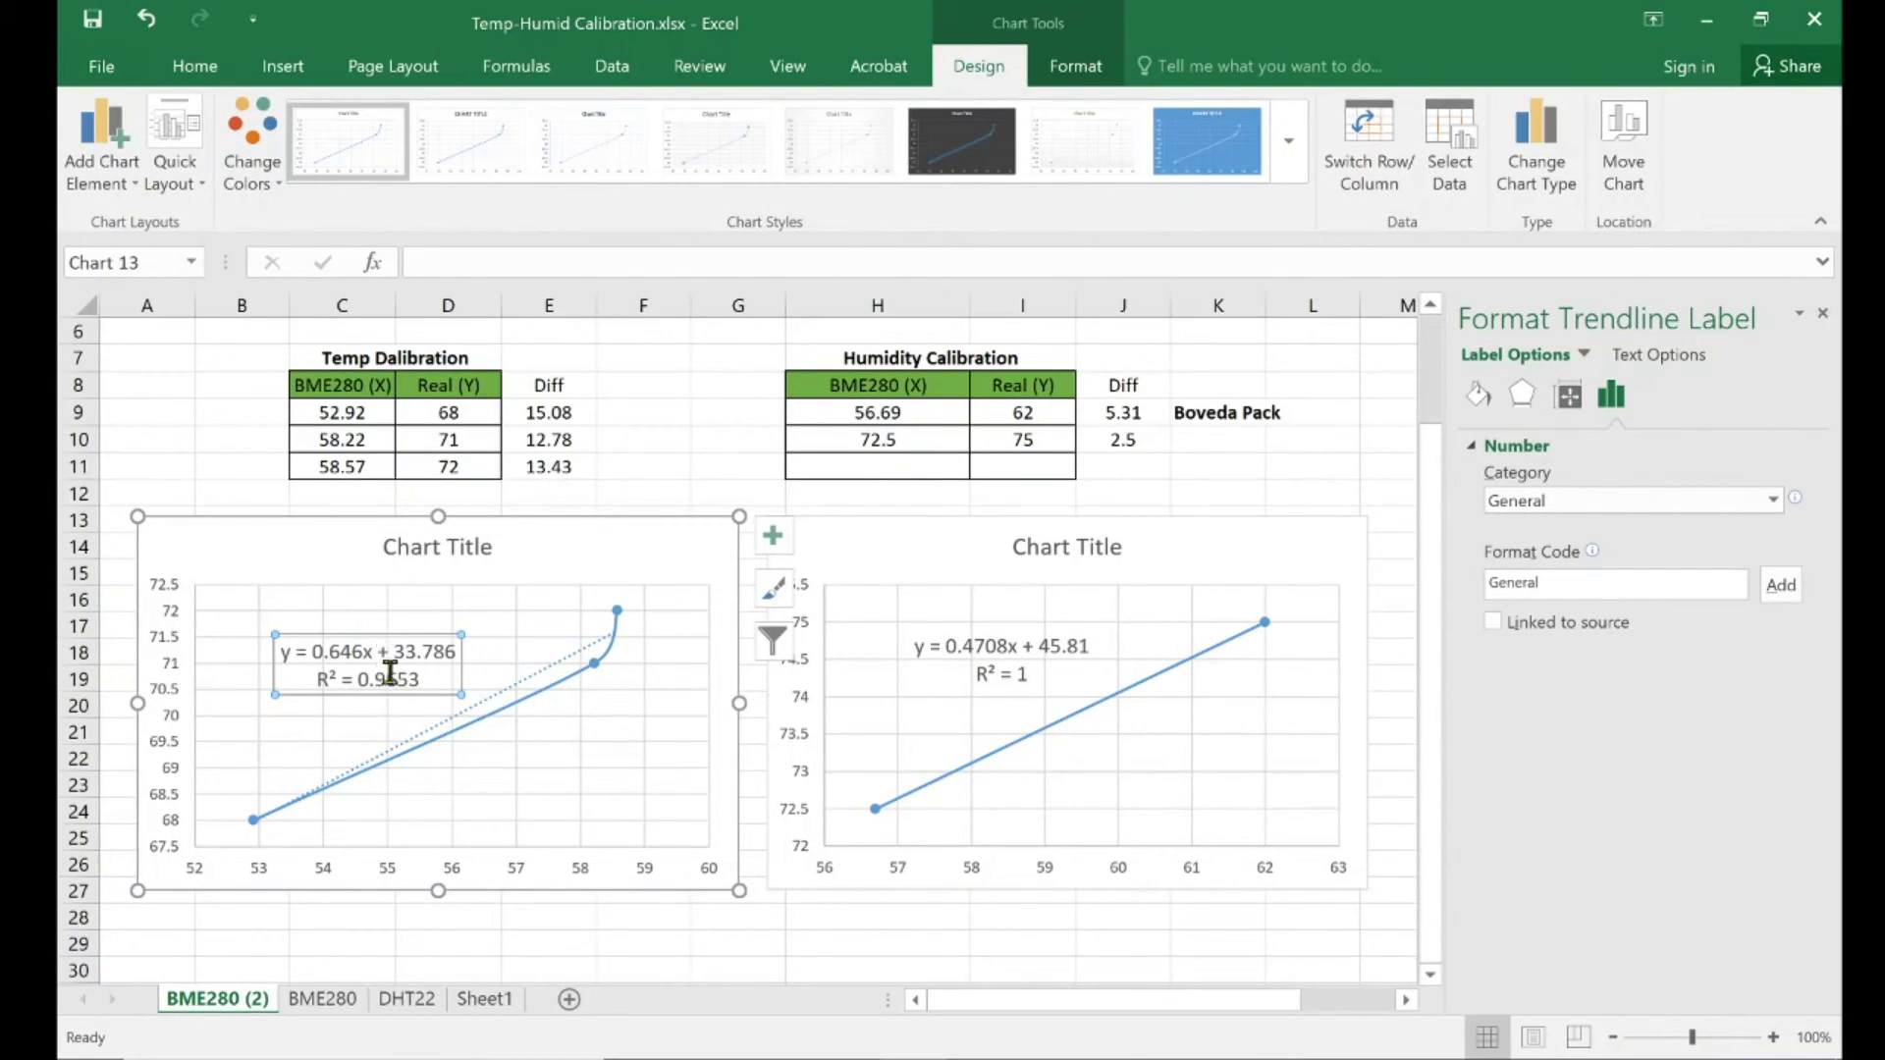
left_click_drag(363, 679, 415, 680)
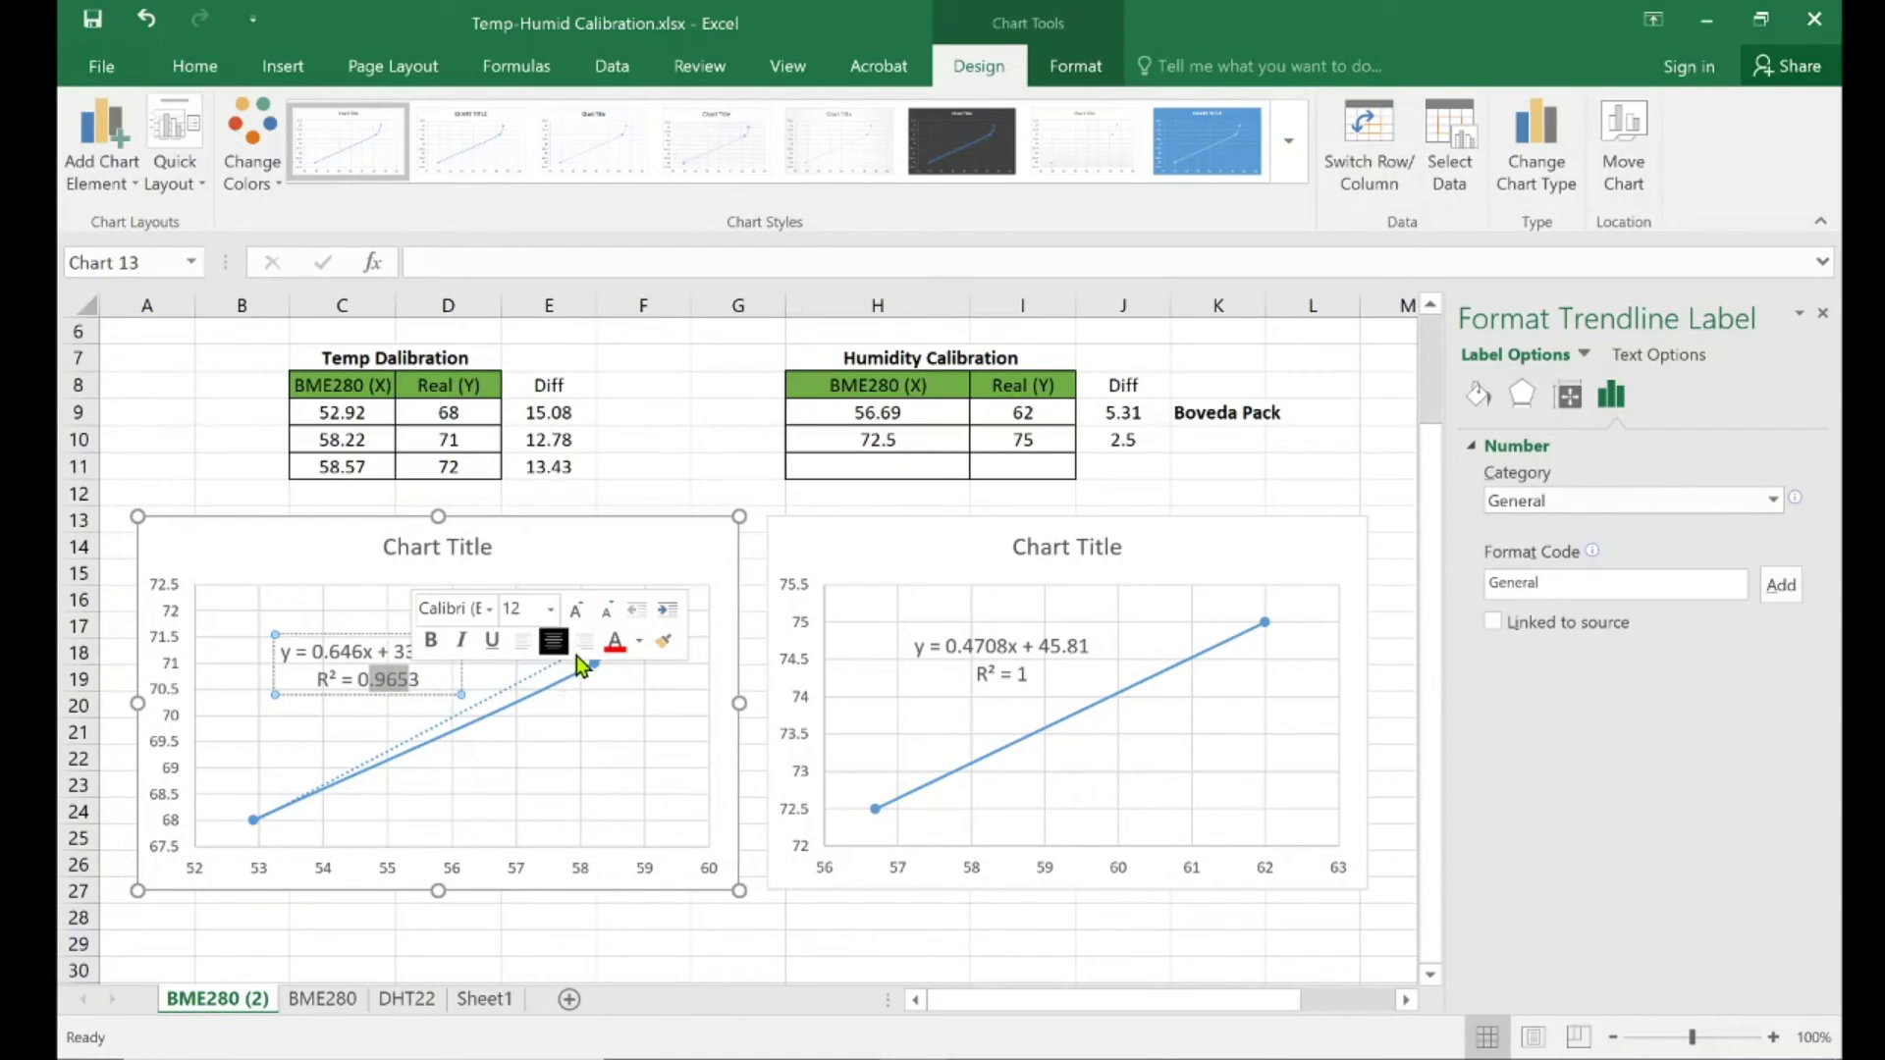
left_click(442, 684)
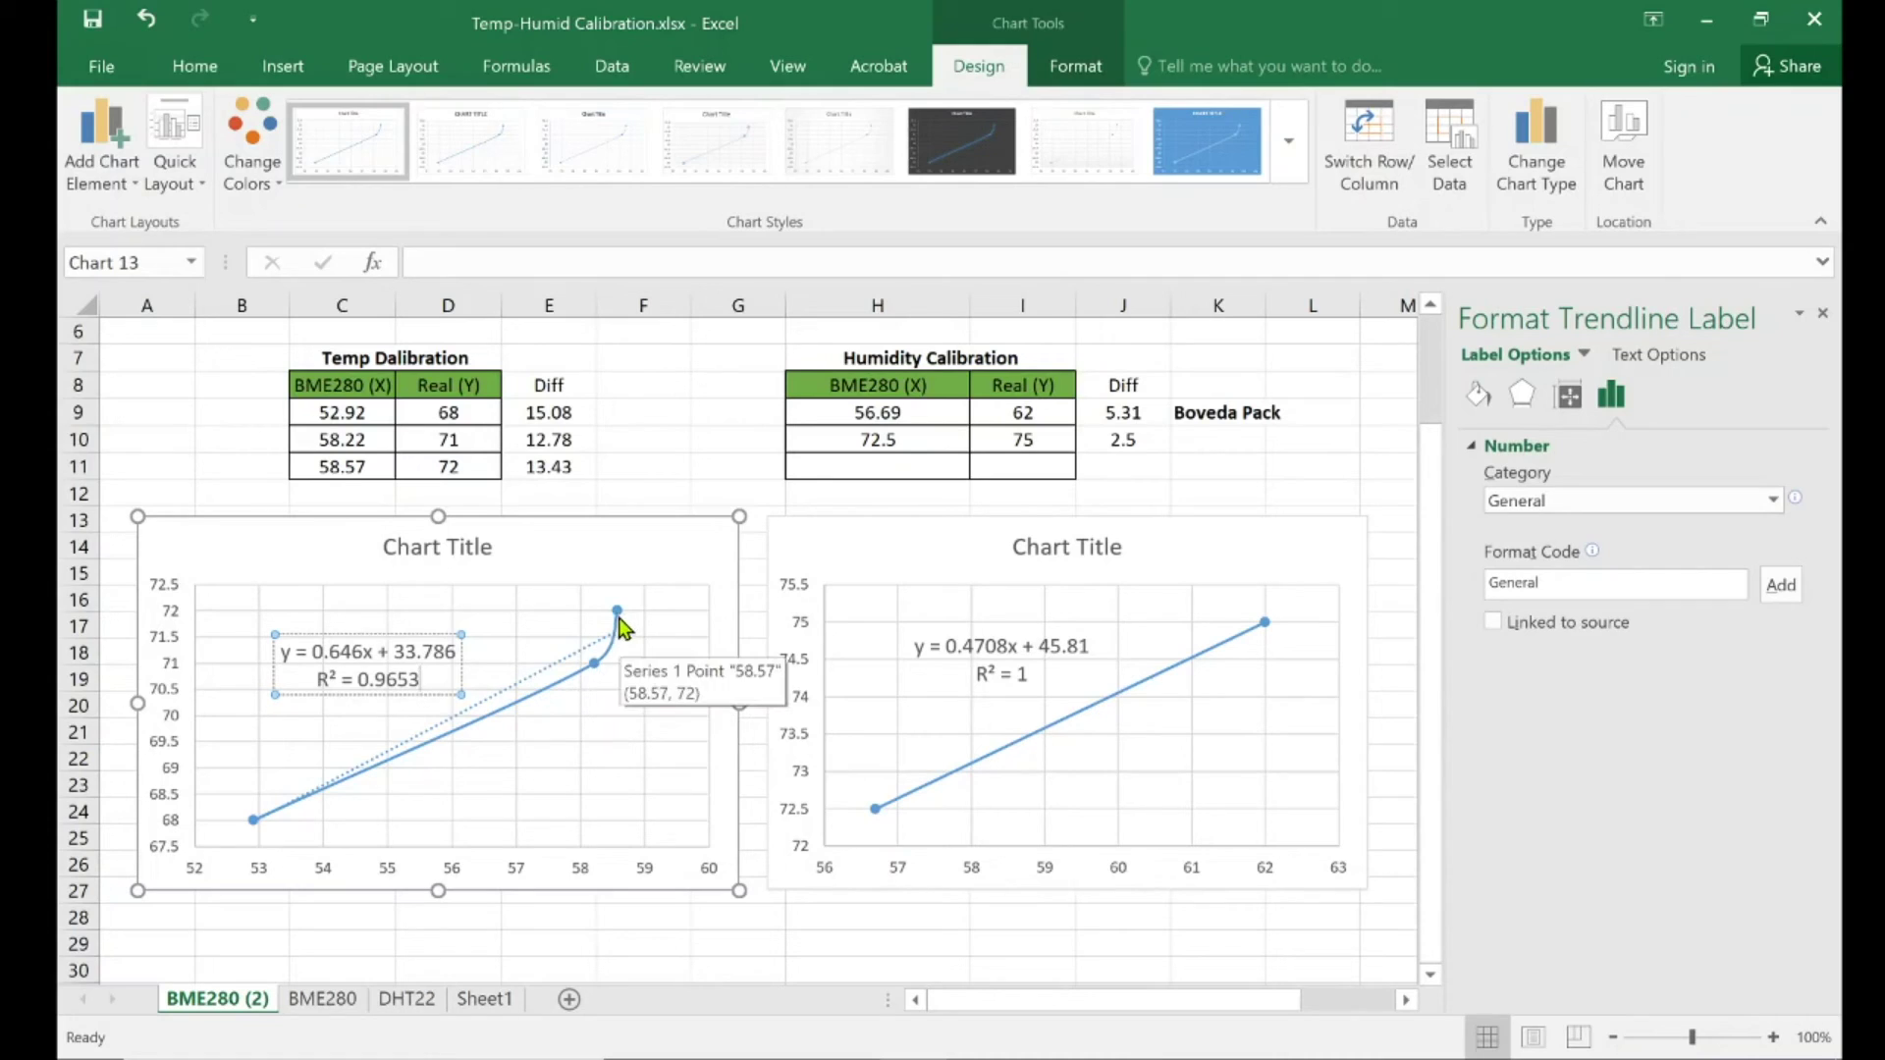
mouse_move(594, 680)
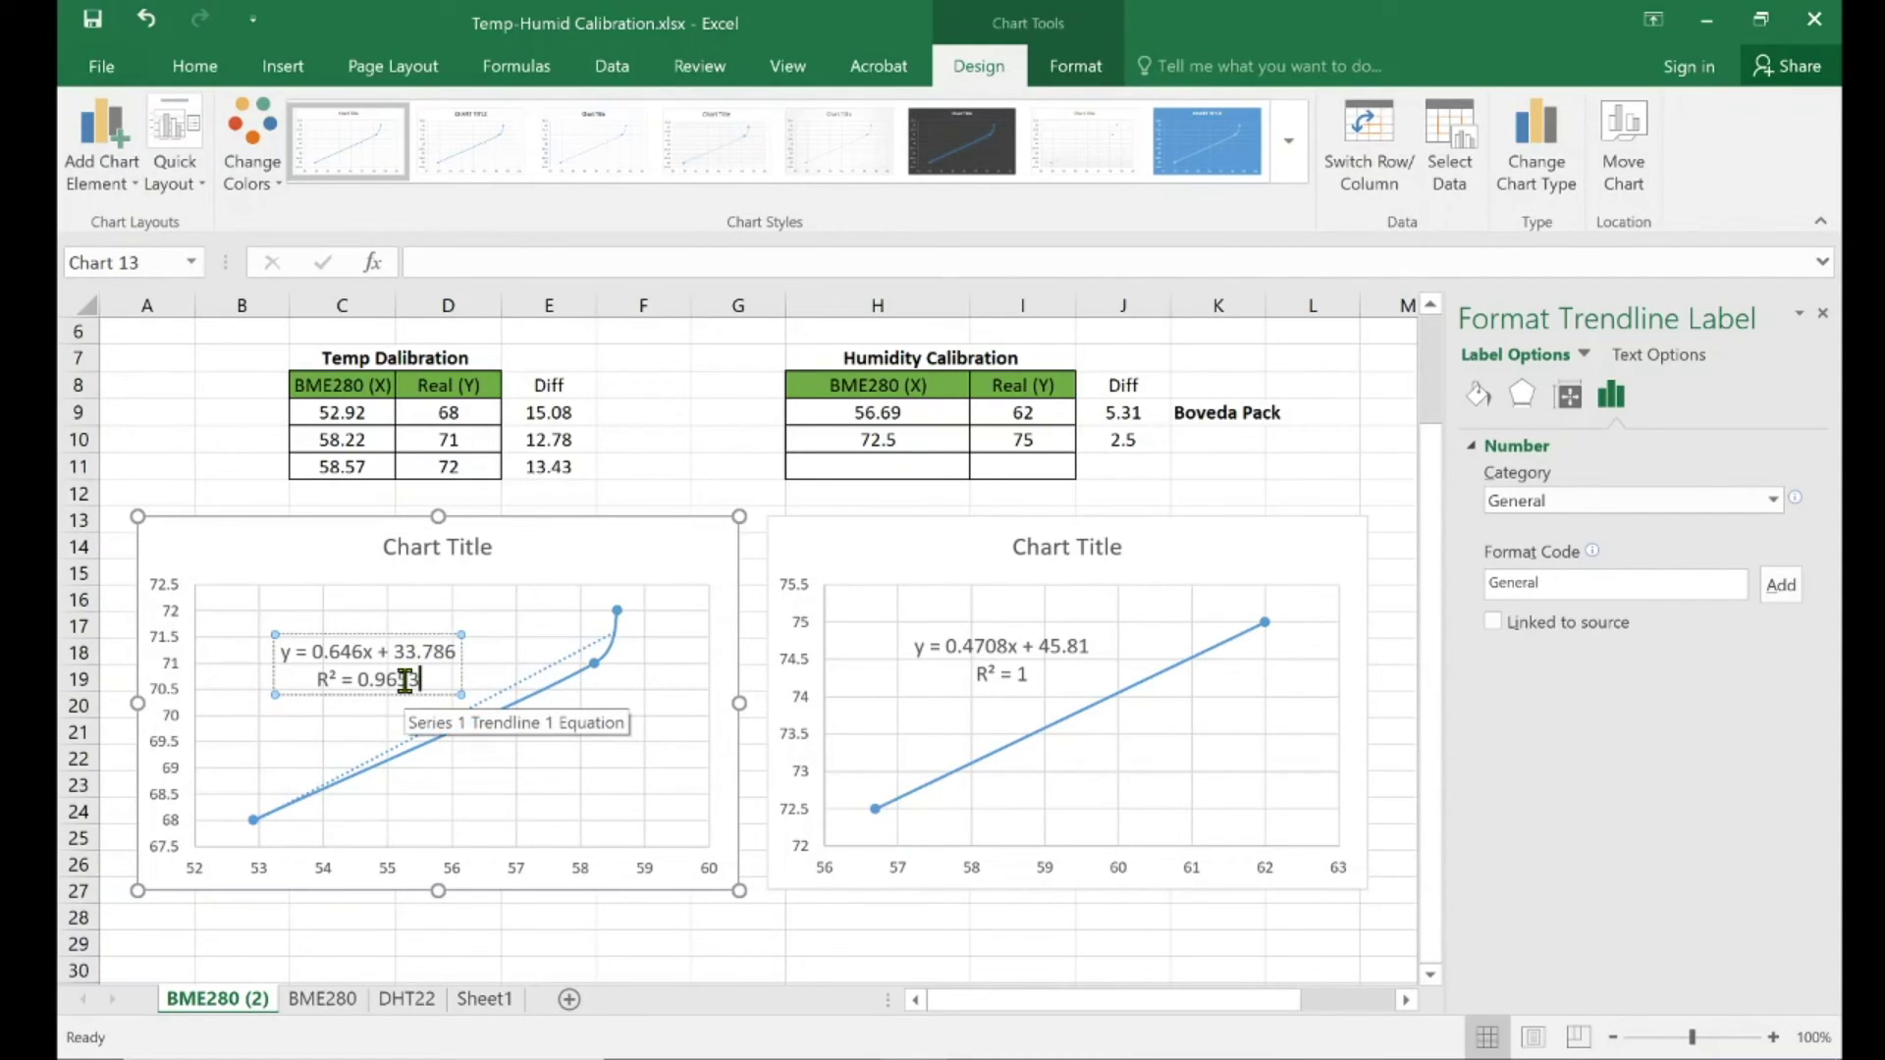
left_click(523, 549)
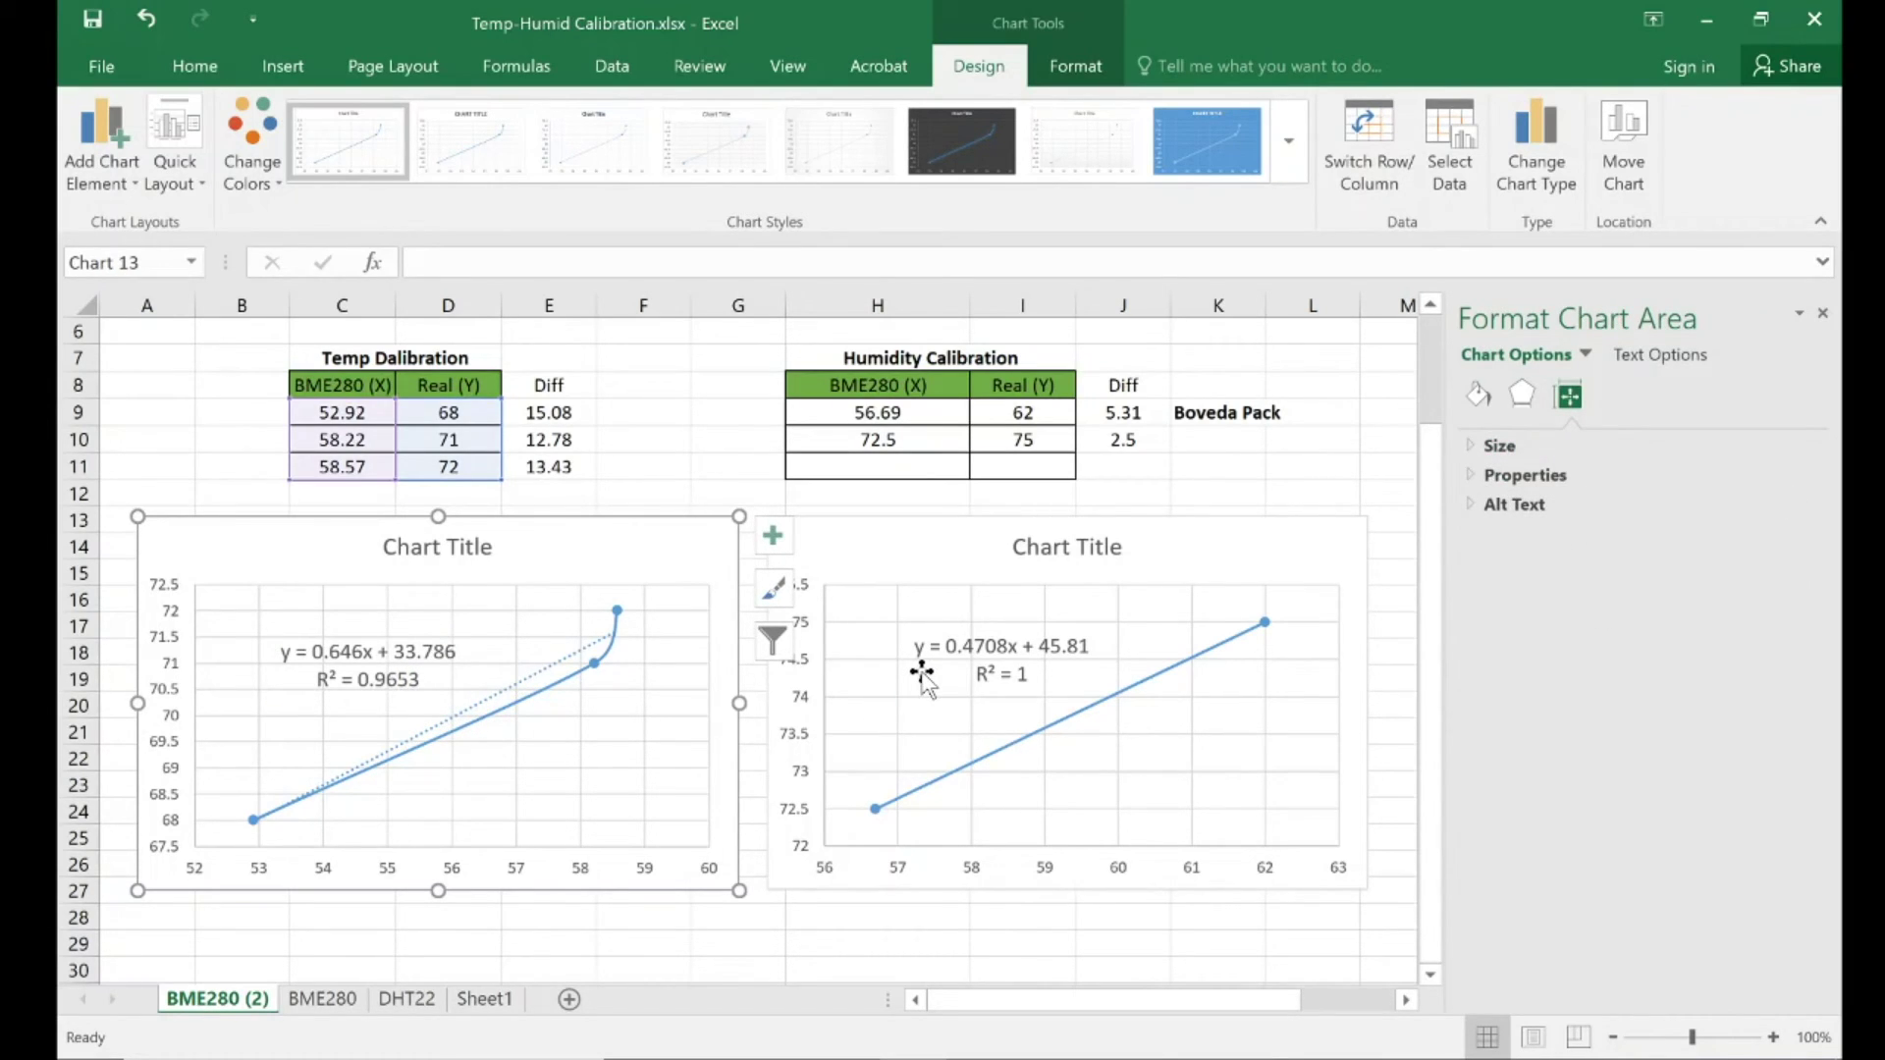
left_click(702, 412)
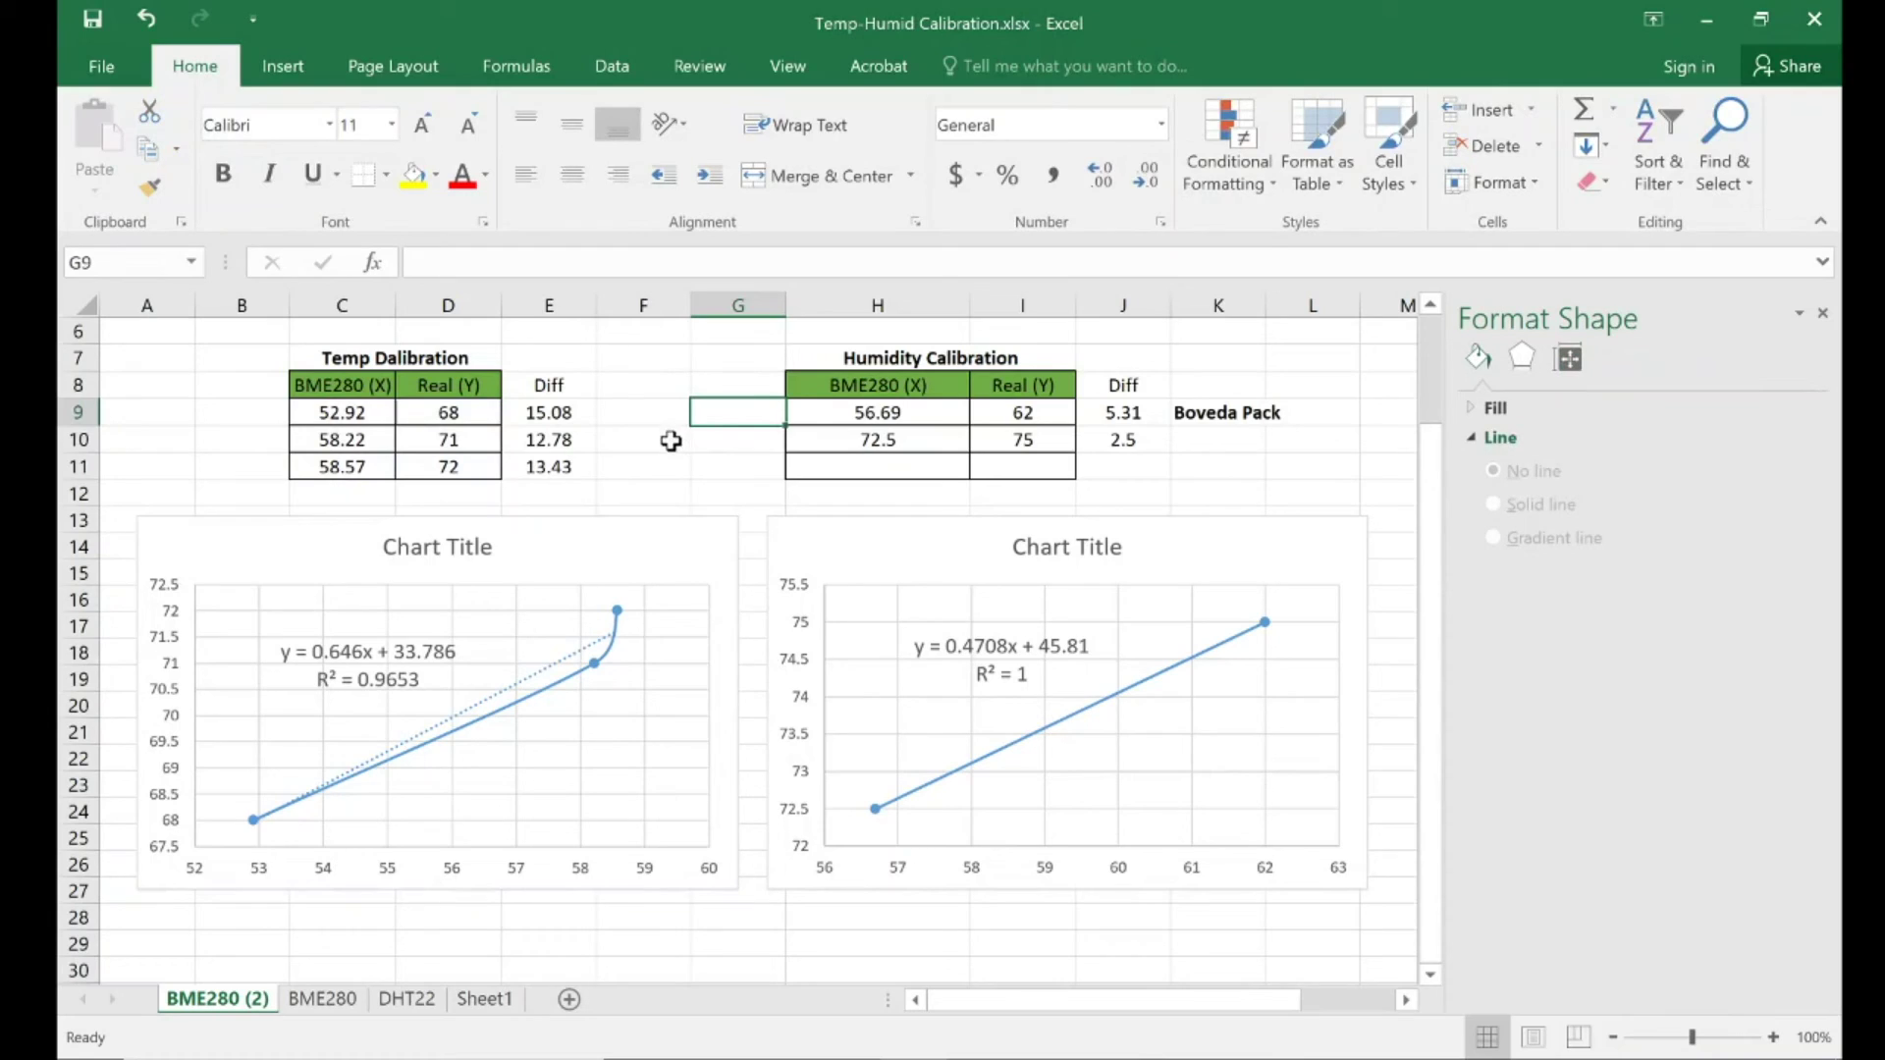
left_click(670, 440)
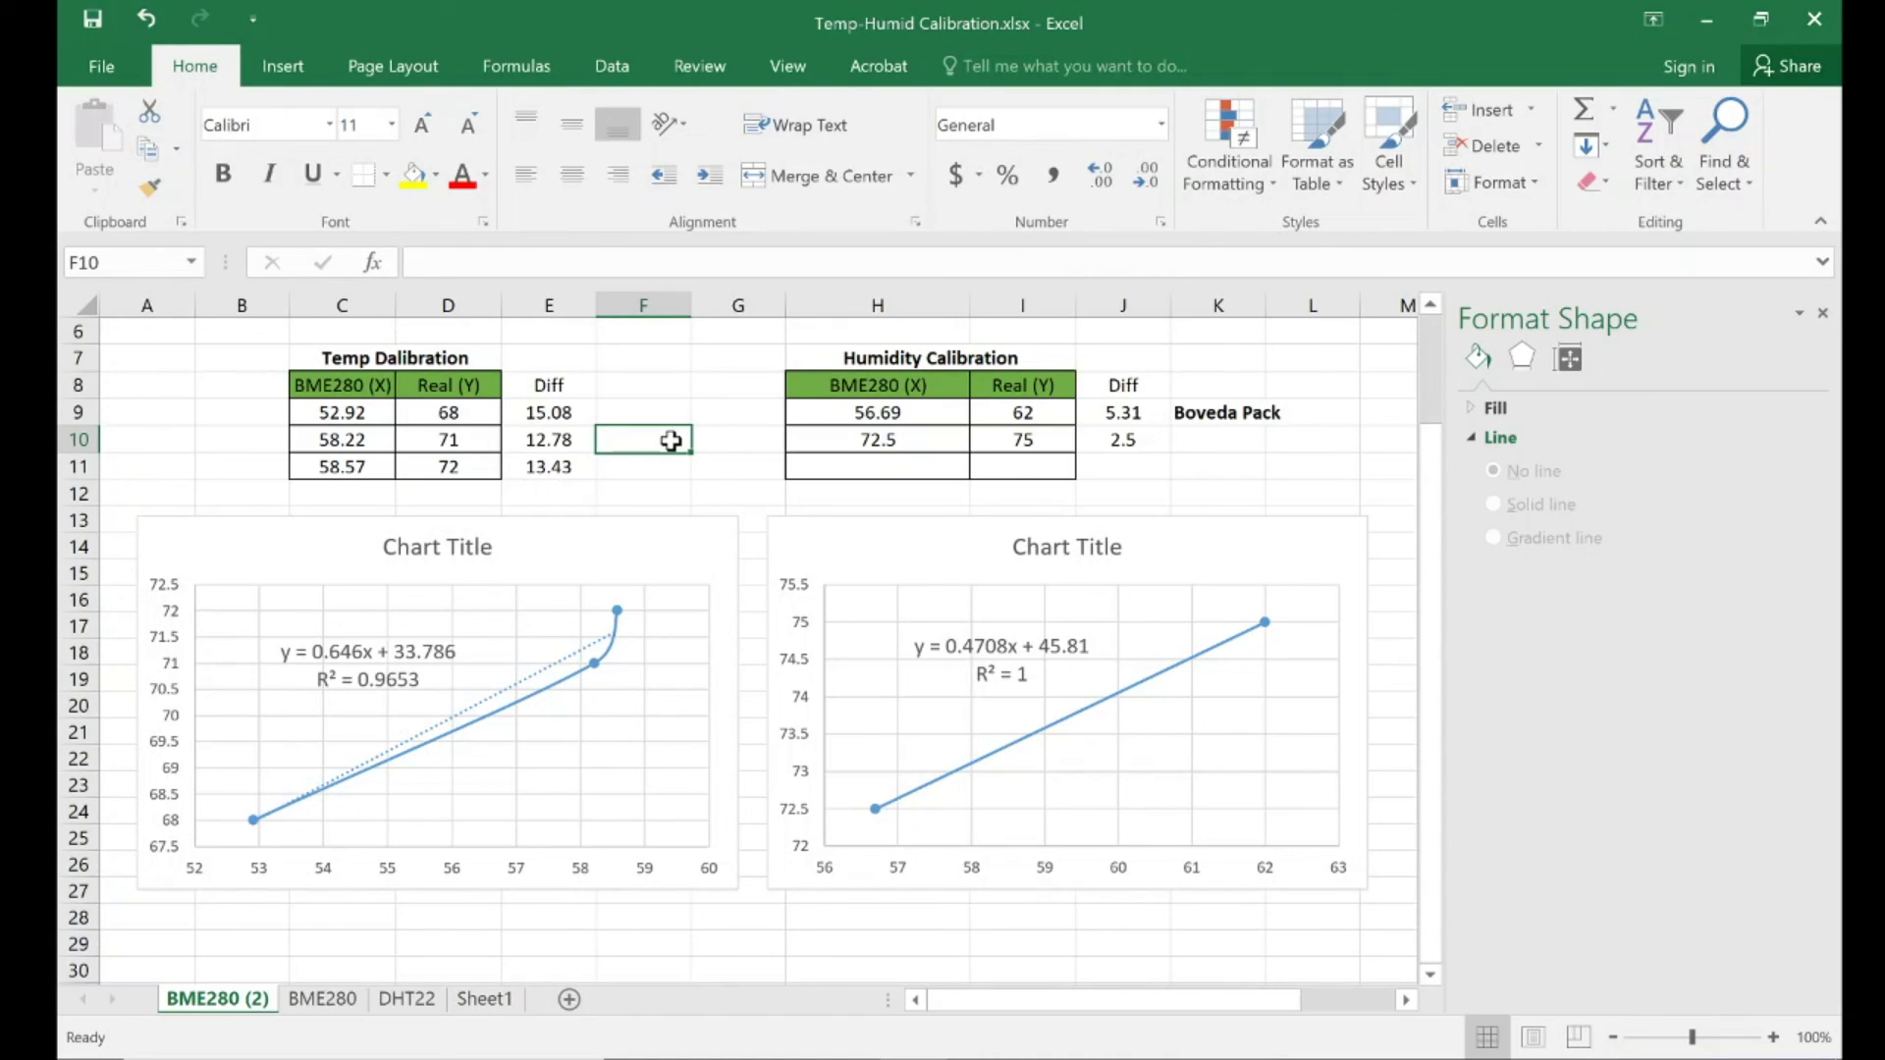
left_click(679, 383)
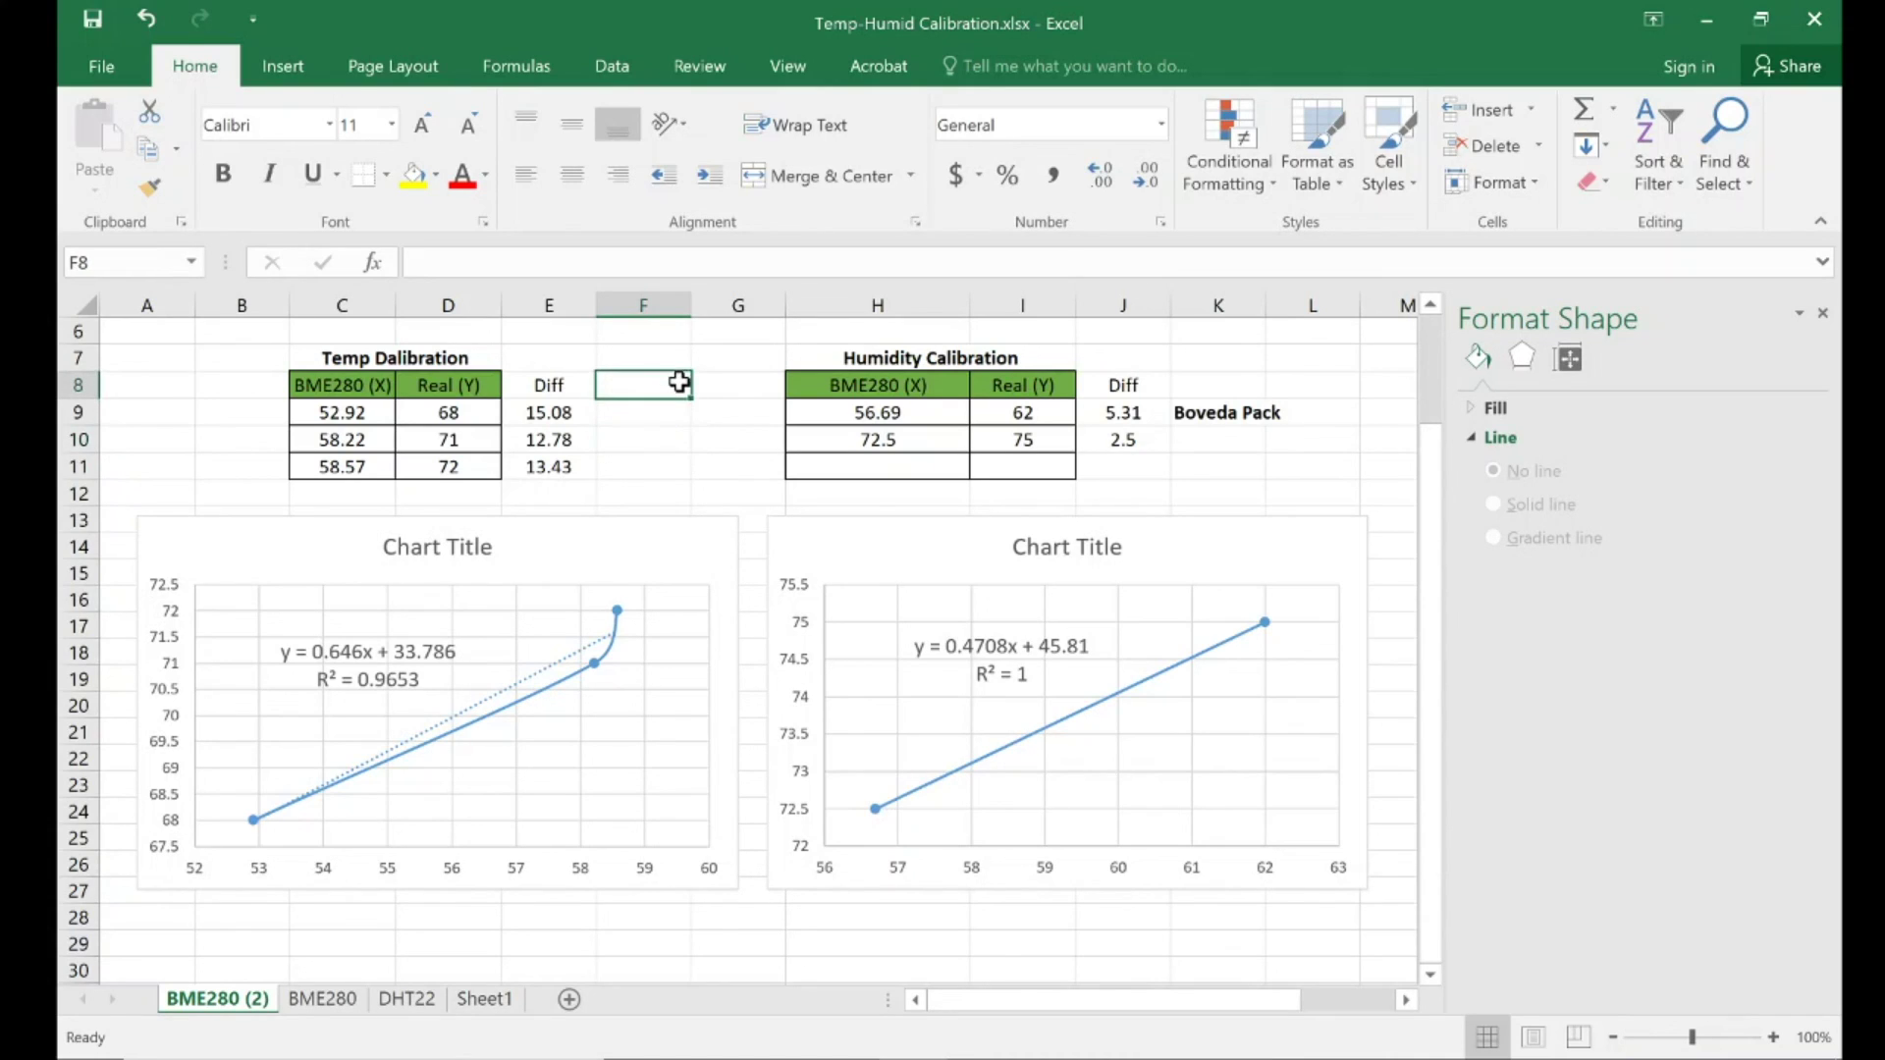
left_click(675, 409)
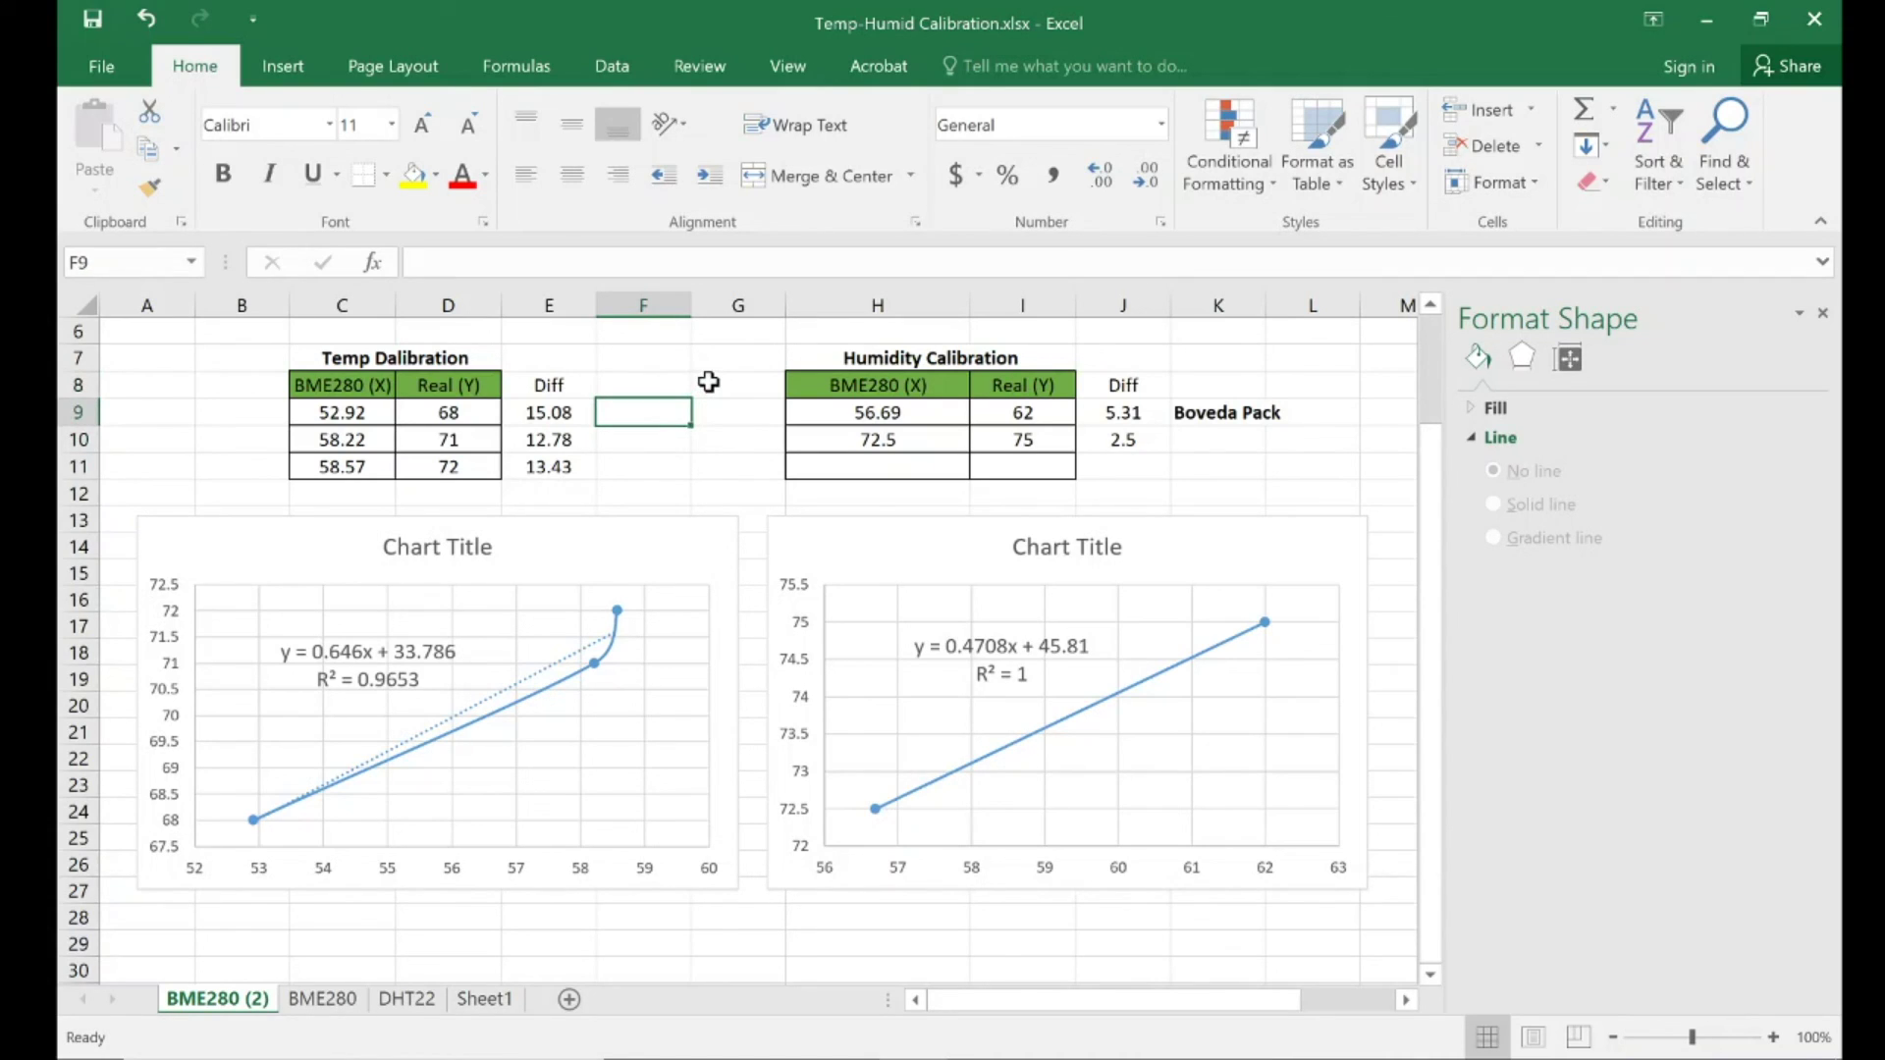